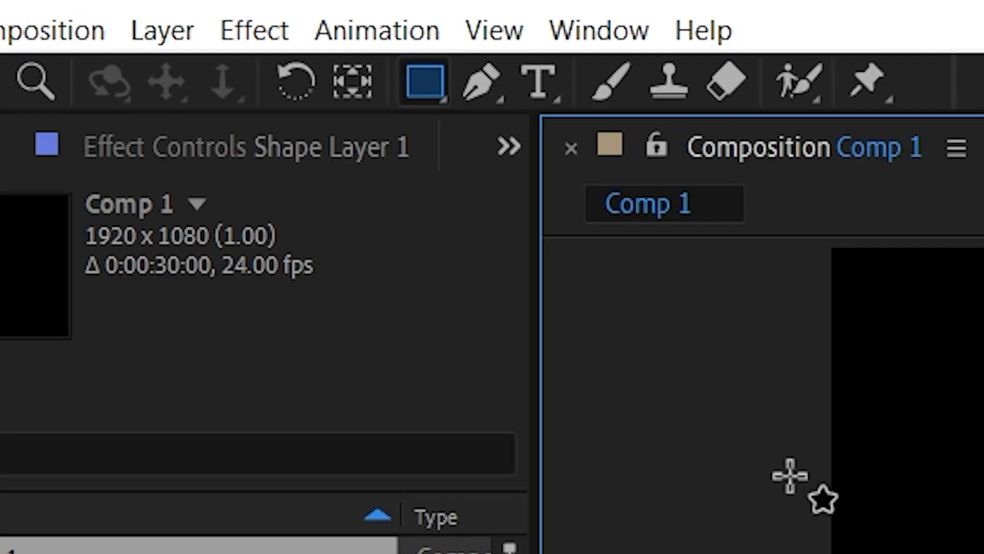
Step: Create a centred red square on a new shape layer and set its Rectangle Path size to 488 by 488
{"action": "double_click", "coordinate": [424, 84], "text": "ctrl+shift"}
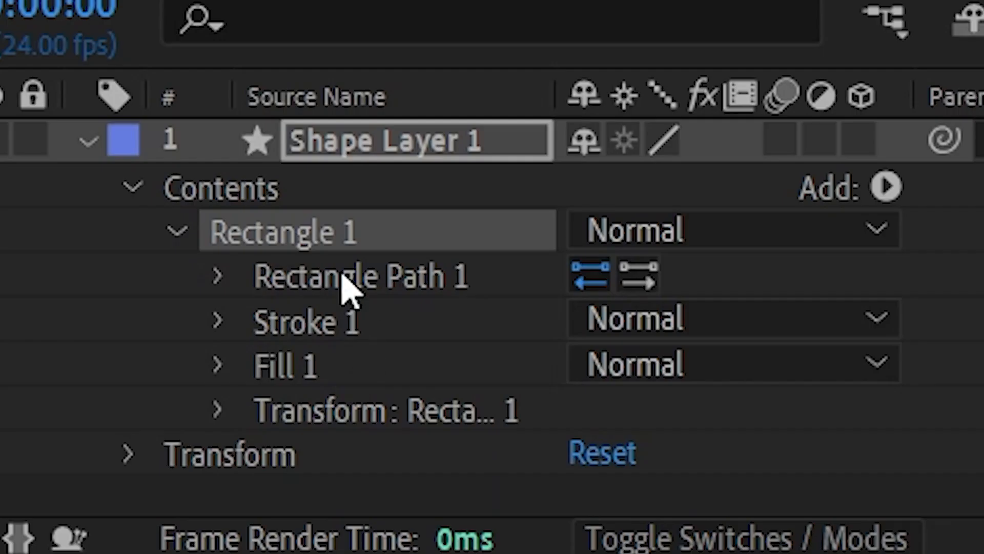
{"action": "left_click", "coordinate": [341, 277]}
{"action": "left_click", "coordinate": [220, 279]}
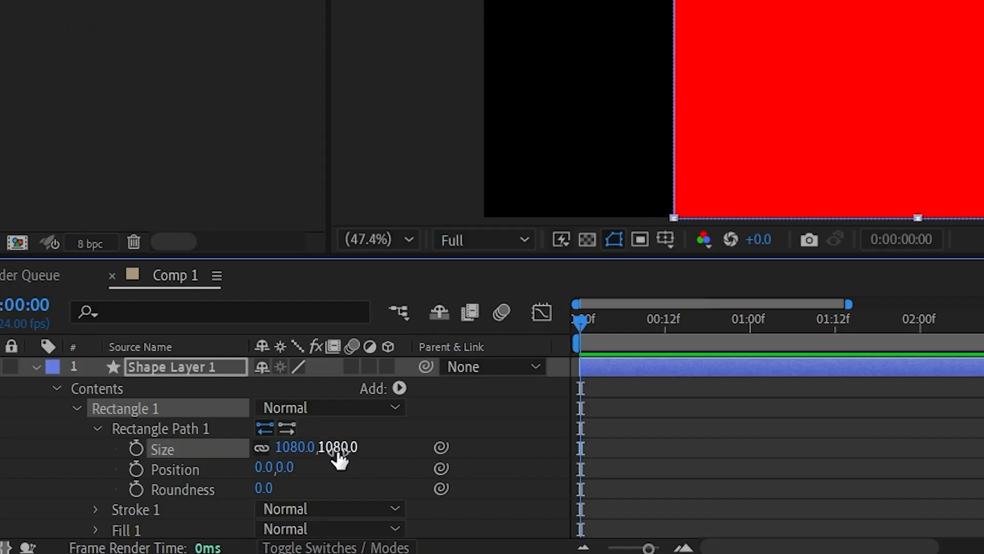
{"action": "left_click_drag", "start_coordinate": [739, 317], "coordinate": [391, 367]}
{"action": "left_click_drag", "start_coordinate": [175, 470], "coordinate": [154, 470]}
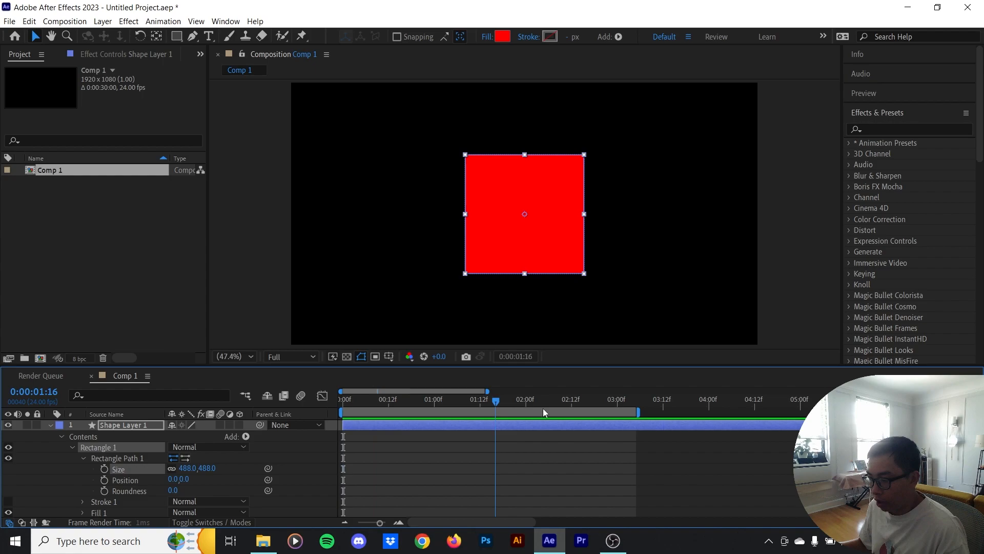
Step: Reveal the Scale property of Shape Layer 1 and start keyframing it with a 100% keyframe at frame 12
{"action": "left_click_drag", "start_coordinate": [543, 409], "coordinate": [409, 414]}
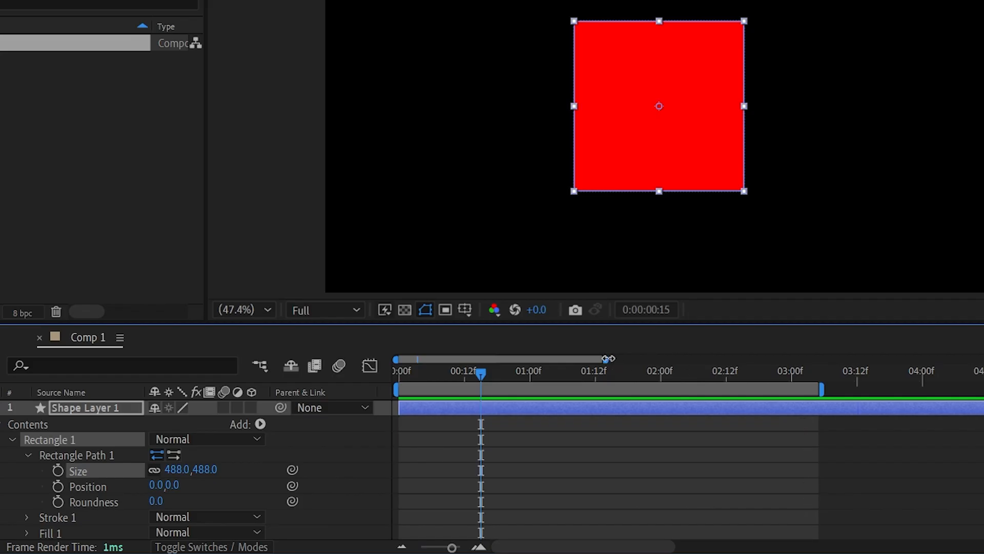
{"action": "left_click_drag", "start_coordinate": [609, 358], "coordinate": [539, 369]}
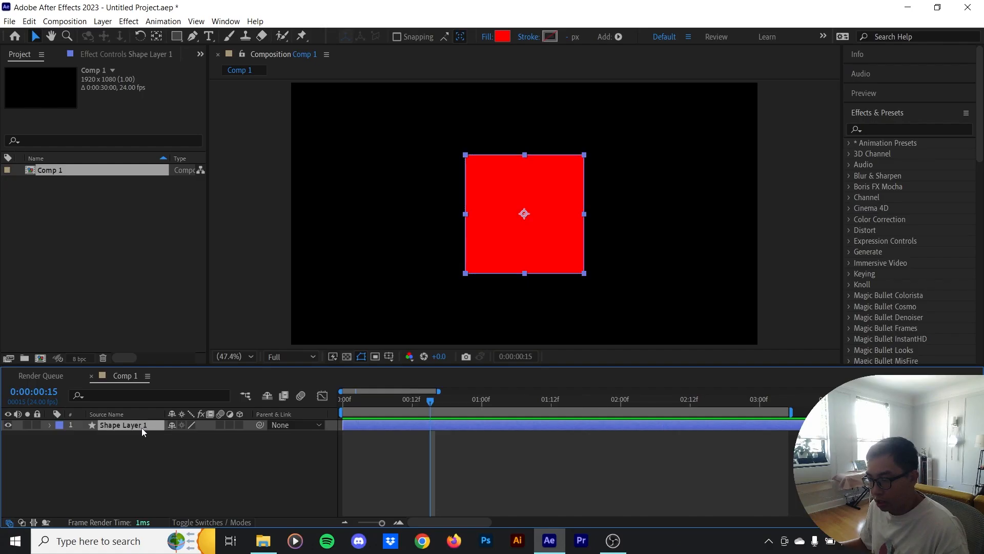
{"action": "left_click", "coordinate": [130, 413]}
{"action": "left_click", "coordinate": [256, 346]}
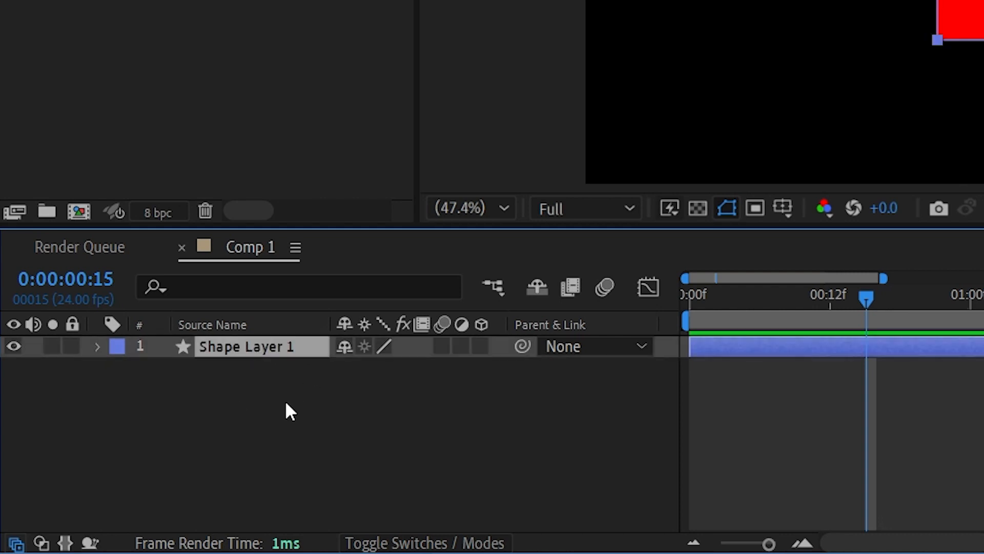
{"action": "key", "text": "s"}
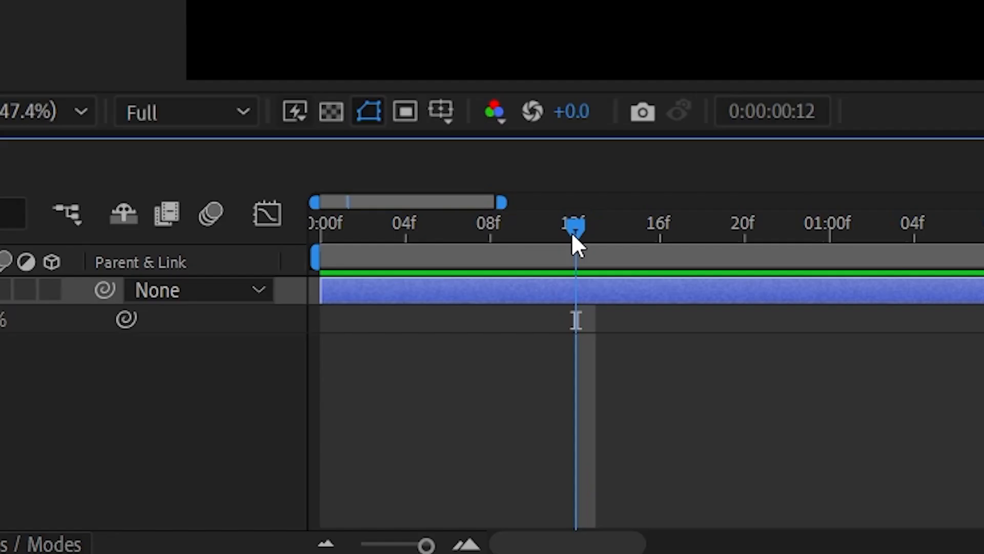
{"action": "mouse_move", "coordinate": [573, 235]}
{"action": "left_mouse_down"}
{"action": "mouse_move", "coordinate": [427, 248]}
{"action": "mouse_move", "coordinate": [575, 238]}
{"action": "left_mouse_up"}
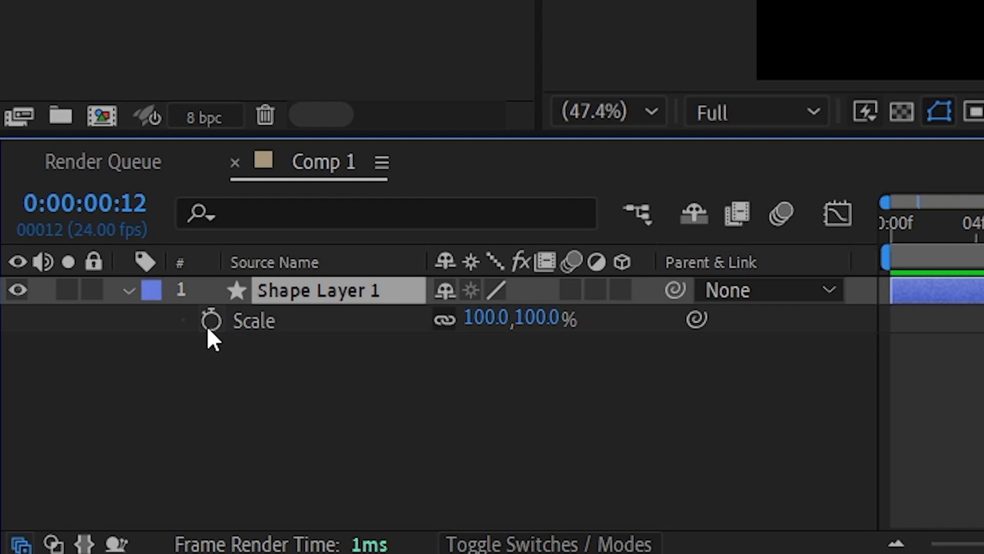
{"action": "left_click", "coordinate": [208, 323]}
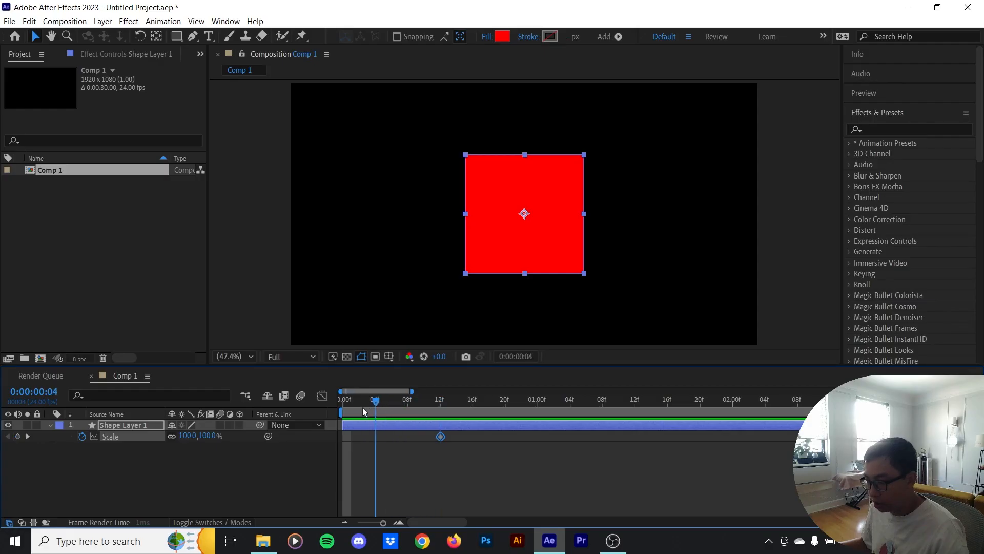
Step: Set the square's Scale to 0% at frame 0 and preview the scale-up
{"action": "left_click", "coordinate": [209, 436]}
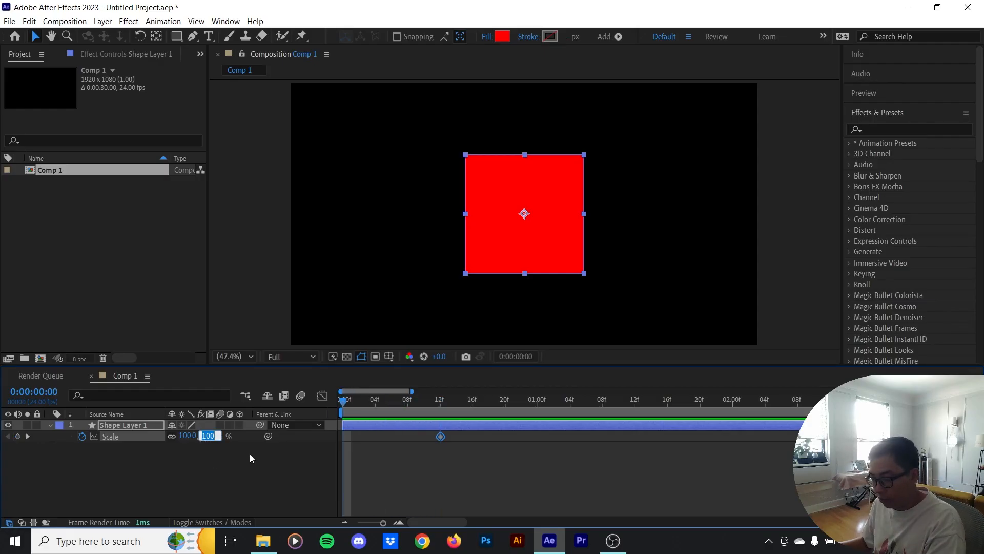
{"action": "type", "text": "0"}
{"action": "key", "text": "Return"}
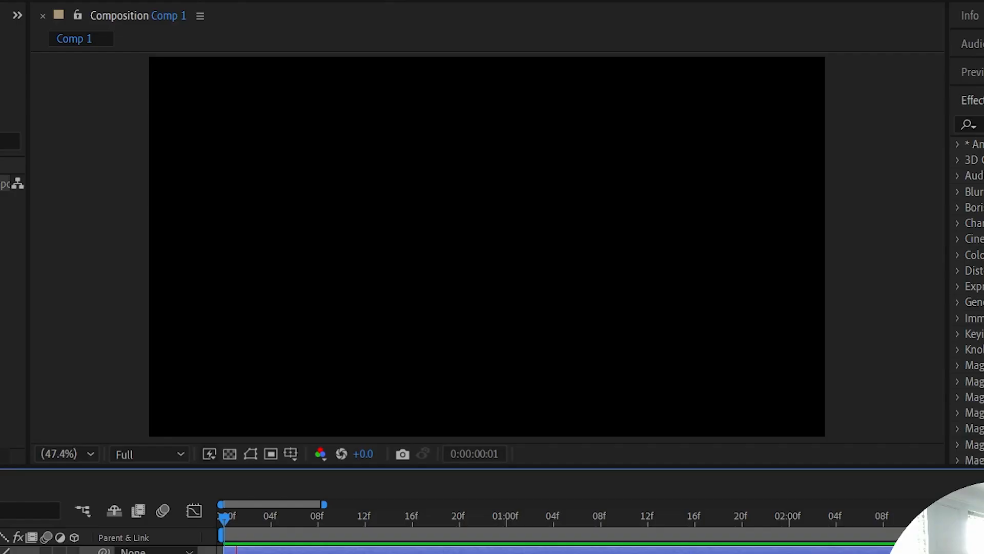
{"action": "key", "text": "space"}
{"action": "mouse_move", "coordinate": [362, 519]}
{"action": "left_mouse_down"}
{"action": "mouse_move", "coordinate": [337, 527]}
{"action": "mouse_move", "coordinate": [367, 528]}
{"action": "left_mouse_up"}
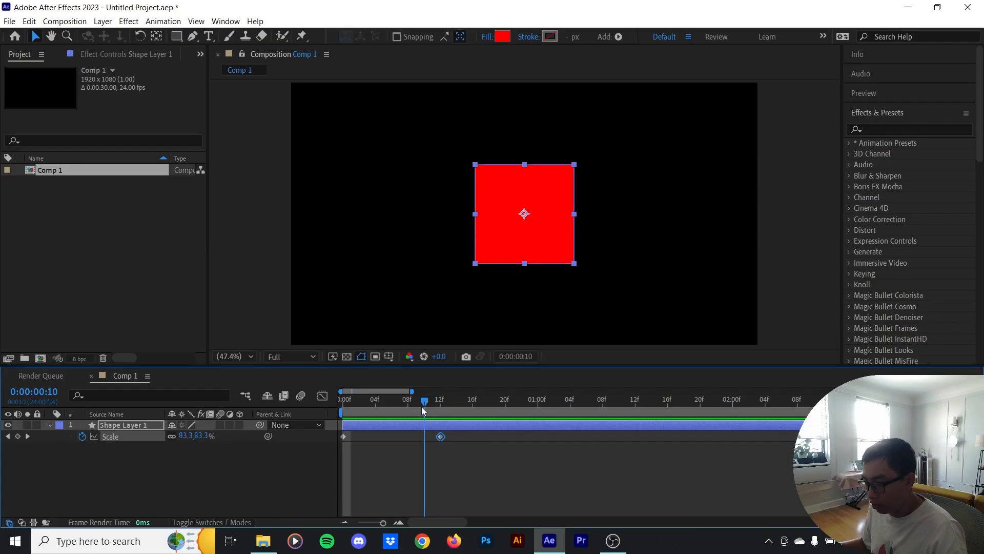
{"action": "left_click", "coordinate": [441, 408]}
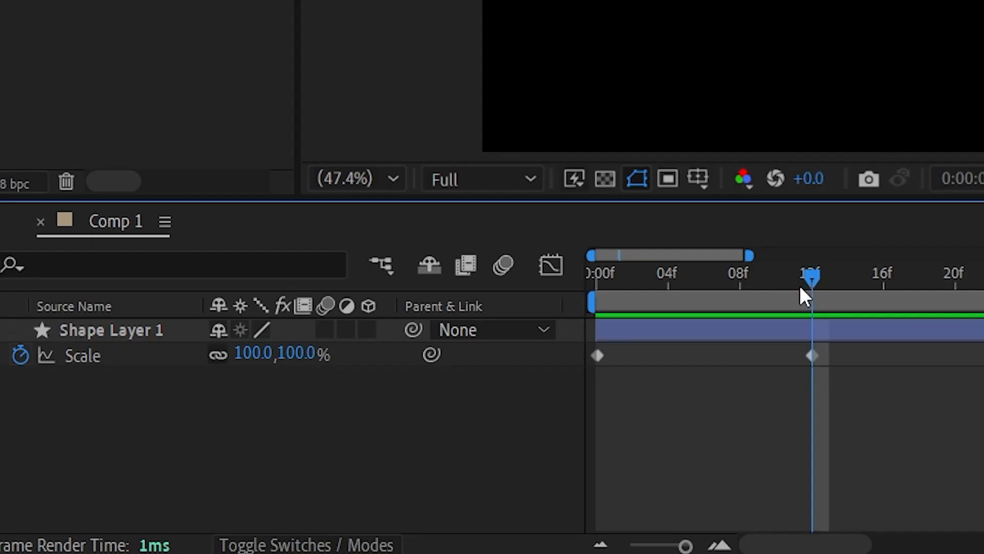
Step: Add an overshoot Scale keyframe of 113% at frame 9 and play back the pop-in from the start
{"action": "left_click_drag", "start_coordinate": [800, 285], "coordinate": [760, 297]}
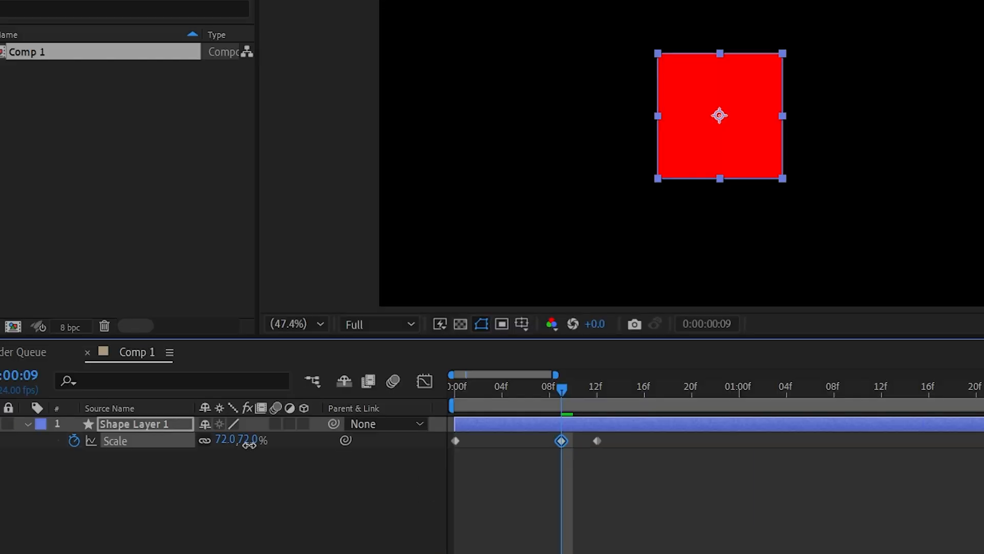
{"action": "left_click_drag", "start_coordinate": [273, 354], "coordinate": [302, 356]}
{"action": "left_click_drag", "start_coordinate": [260, 442], "coordinate": [283, 440]}
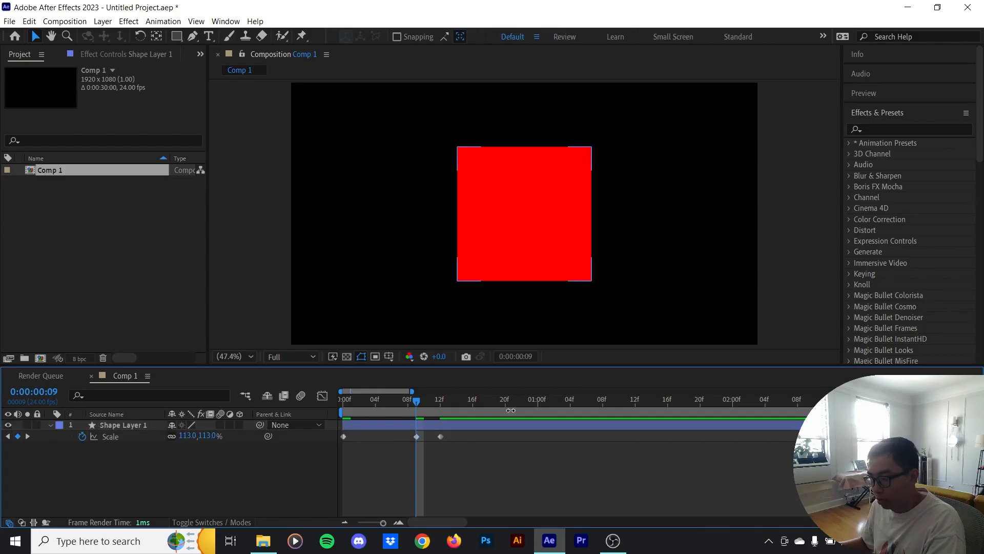
{"action": "left_click_drag", "start_coordinate": [562, 393], "coordinate": [456, 398]}
{"action": "key", "text": "space"}
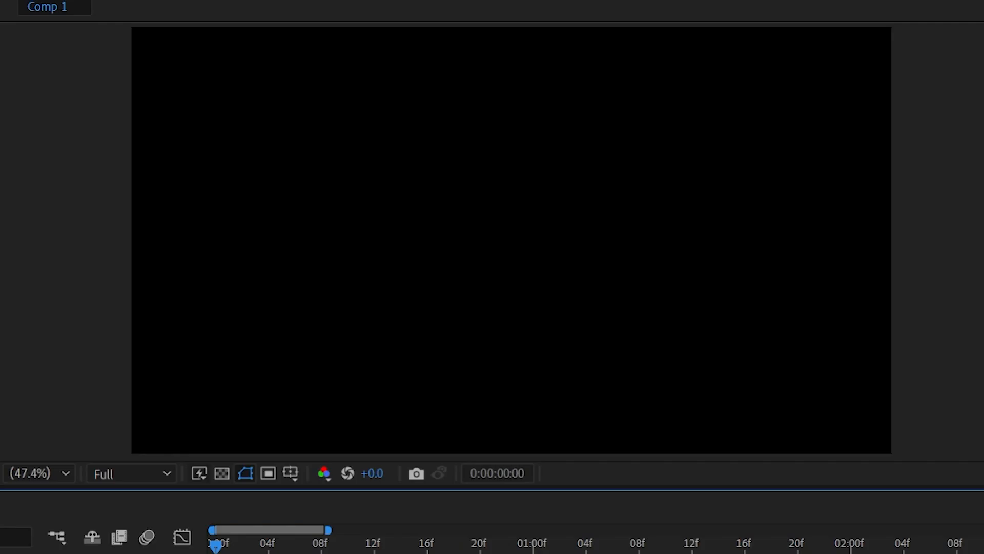
{"action": "key", "text": "space"}
Step: Hold Scale at 100% with a keyframe at 1:00, then stretch only the width to 354% at 1:12 with proportions unlinked
{"action": "left_click", "coordinate": [489, 321]}
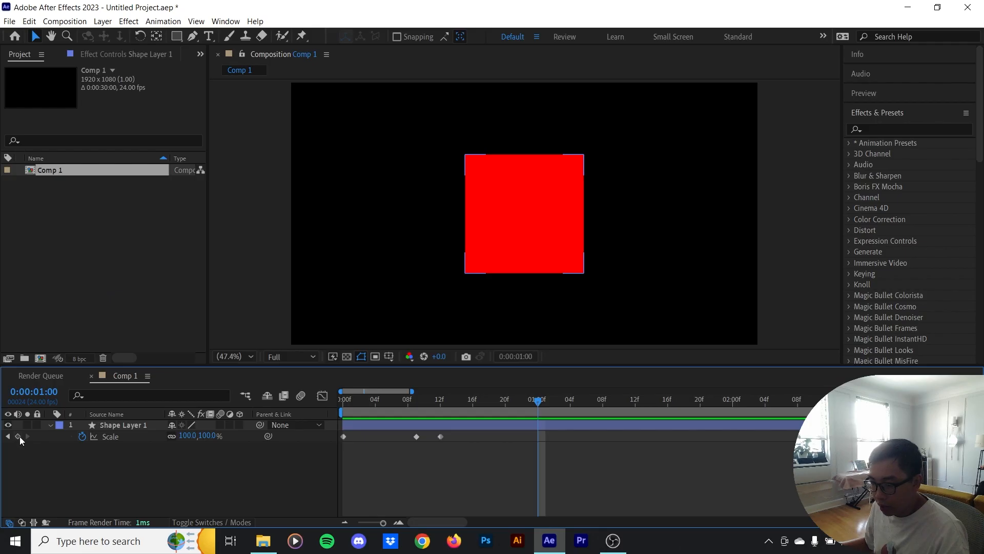
{"action": "left_click", "coordinate": [18, 437]}
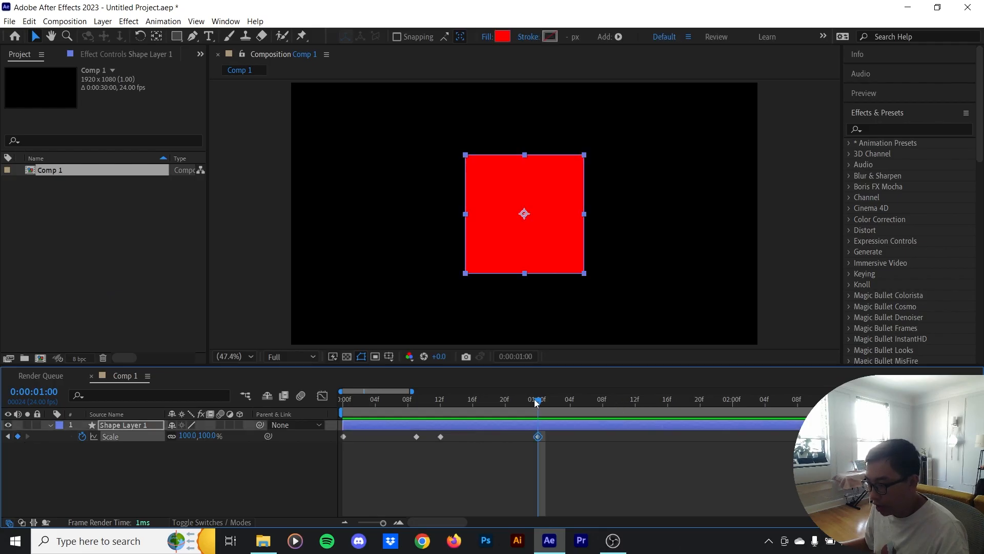
{"action": "left_click_drag", "start_coordinate": [579, 405], "coordinate": [636, 416]}
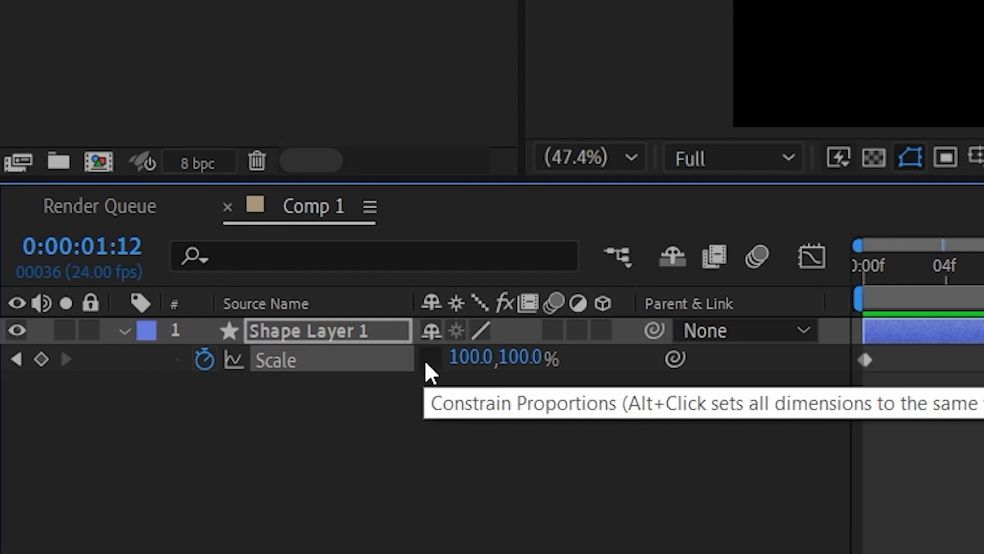
{"action": "left_click_drag", "start_coordinate": [497, 365], "coordinate": [605, 354]}
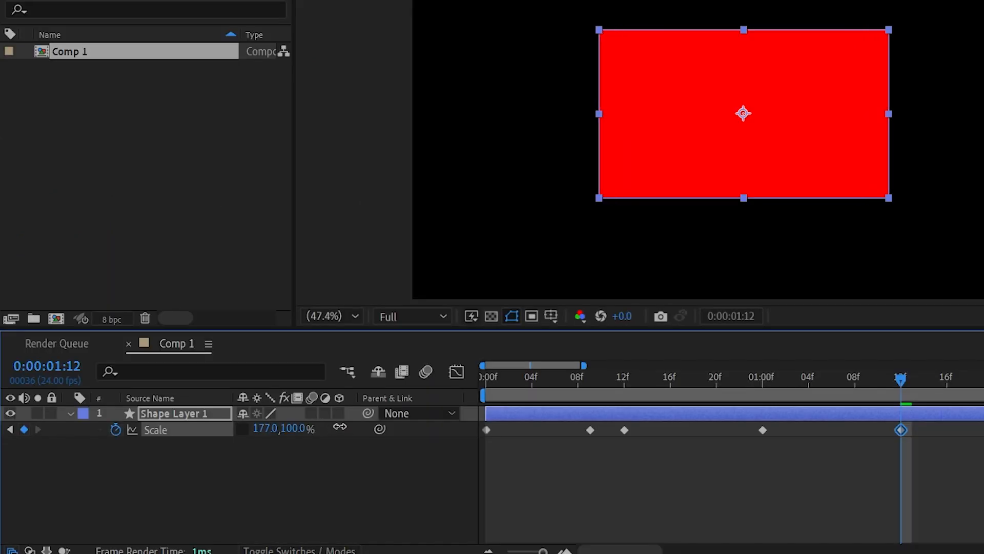
{"action": "left_click_drag", "start_coordinate": [340, 427], "coordinate": [488, 421]}
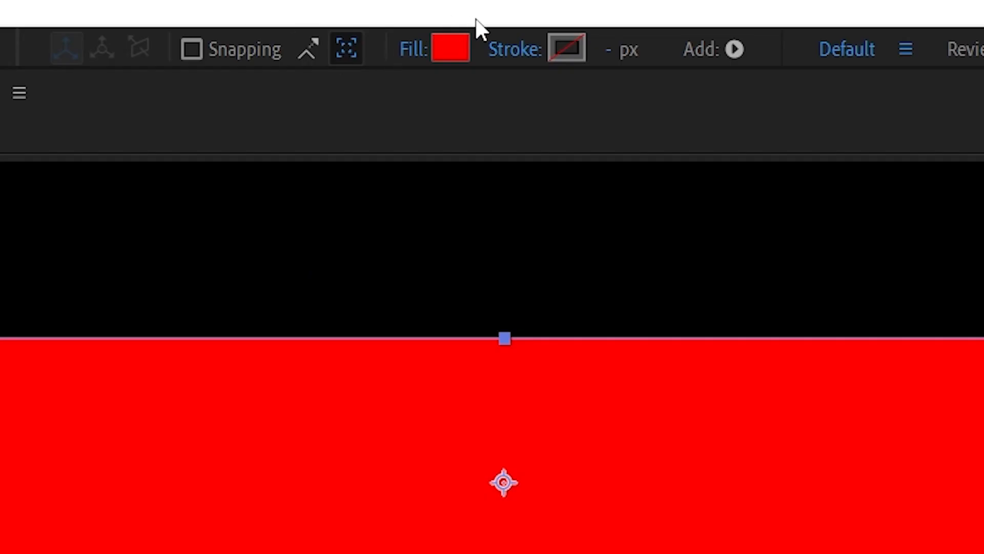
Step: Change the shape's fill colour to blue-violet 5525EB
{"action": "left_click", "coordinate": [453, 48]}
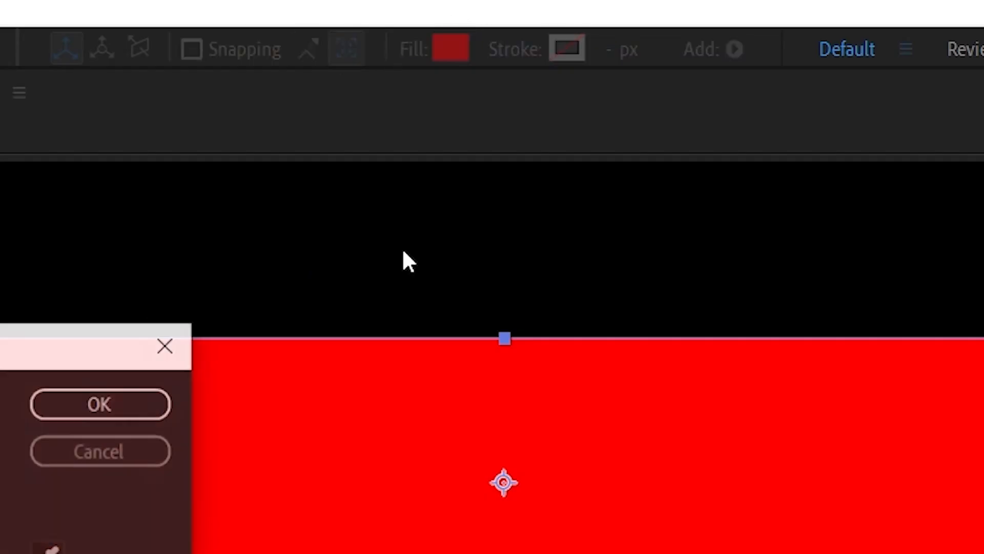
{"action": "left_click_drag", "start_coordinate": [154, 174], "coordinate": [217, 191]}
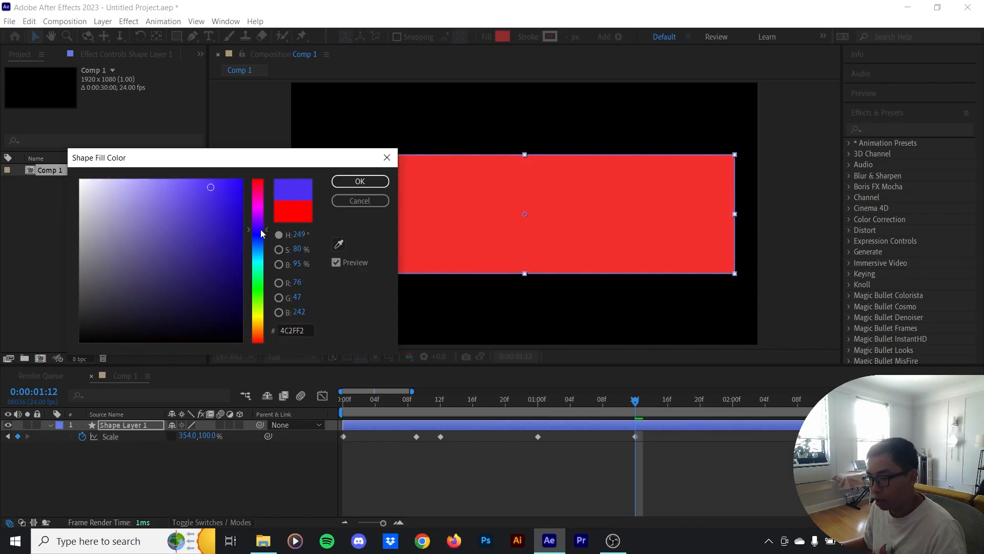
{"action": "mouse_move", "coordinate": [258, 219]}
{"action": "left_mouse_down"}
{"action": "mouse_move", "coordinate": [266, 218]}
{"action": "mouse_move", "coordinate": [254, 227]}
{"action": "left_mouse_up"}
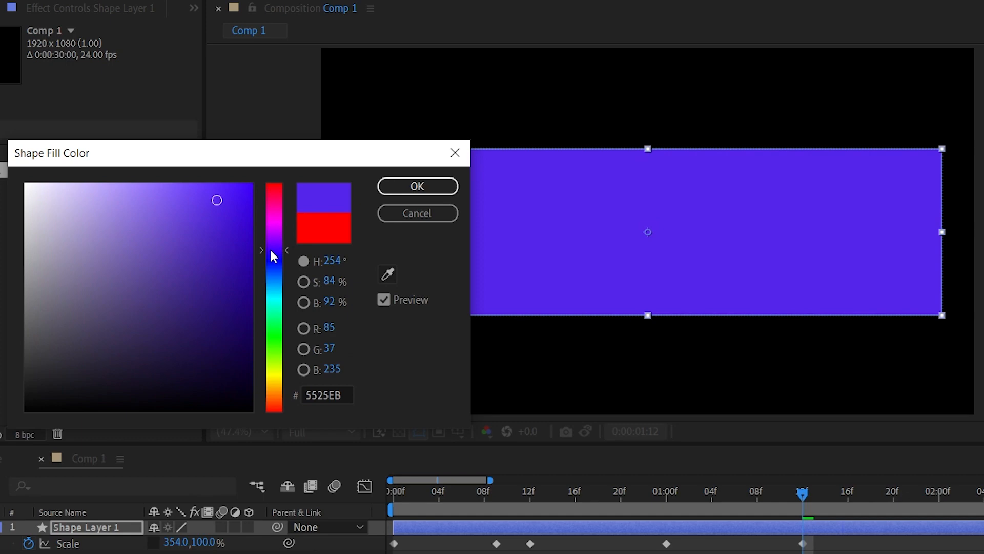
{"action": "left_click", "coordinate": [390, 186]}
Step: Play back and scrub through the shape's scale animation from the first frame to the stretched keyframe
{"action": "left_click_drag", "start_coordinate": [596, 401], "coordinate": [293, 405]}
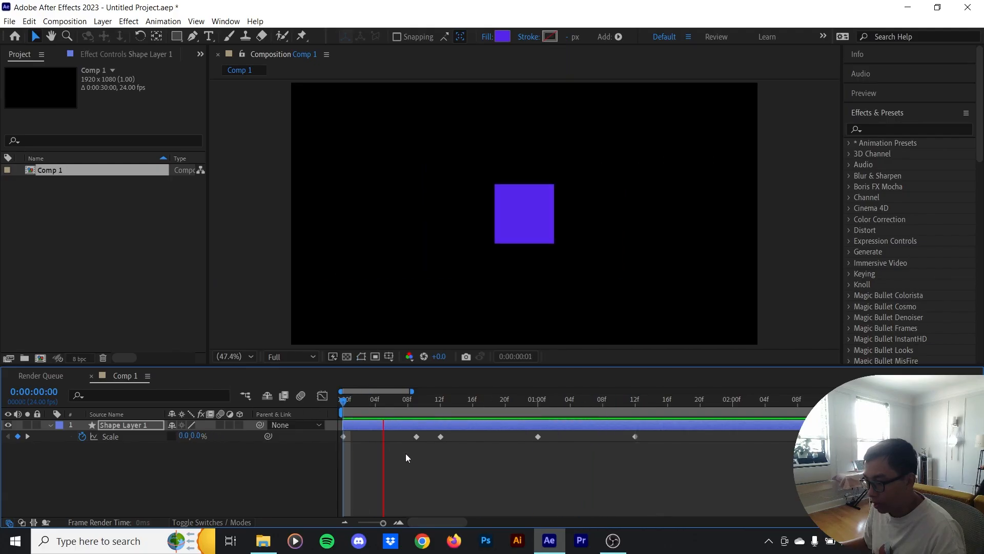
{"action": "key", "text": "space"}
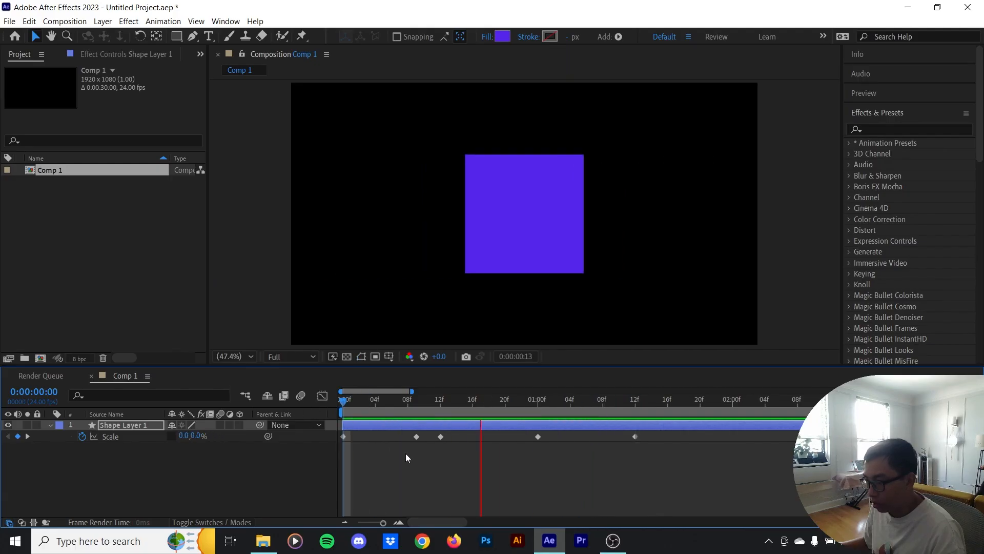
{"action": "key", "text": "space"}
{"action": "left_click_drag", "start_coordinate": [485, 404], "coordinate": [259, 408]}
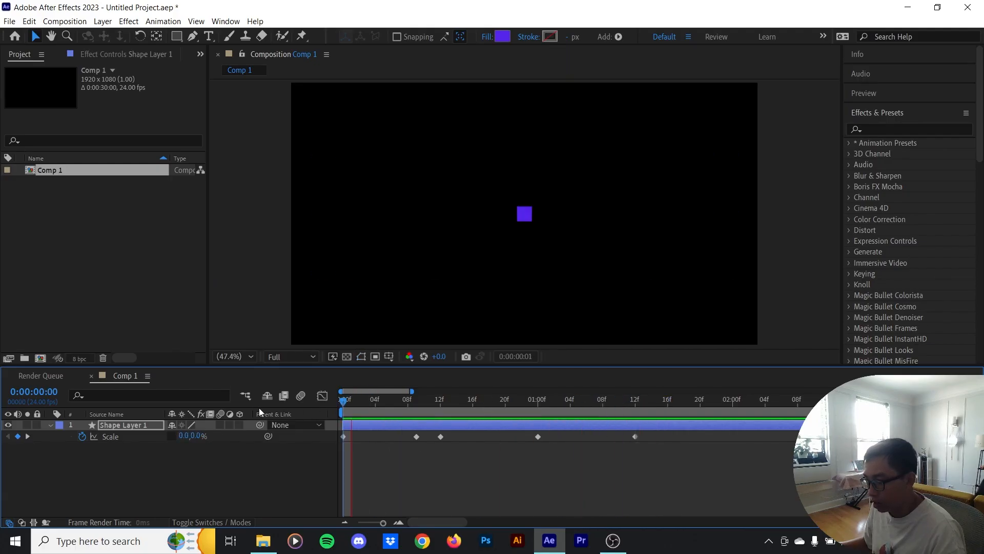
{"action": "key", "text": "space"}
{"action": "left_click_drag", "start_coordinate": [405, 406], "coordinate": [466, 407]}
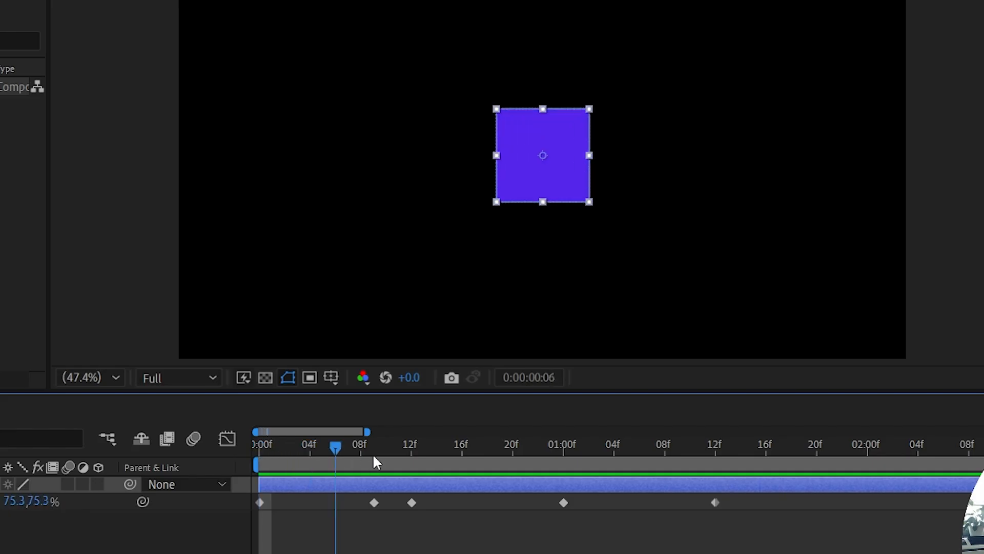
{"action": "left_click_drag", "start_coordinate": [574, 457], "coordinate": [673, 451]}
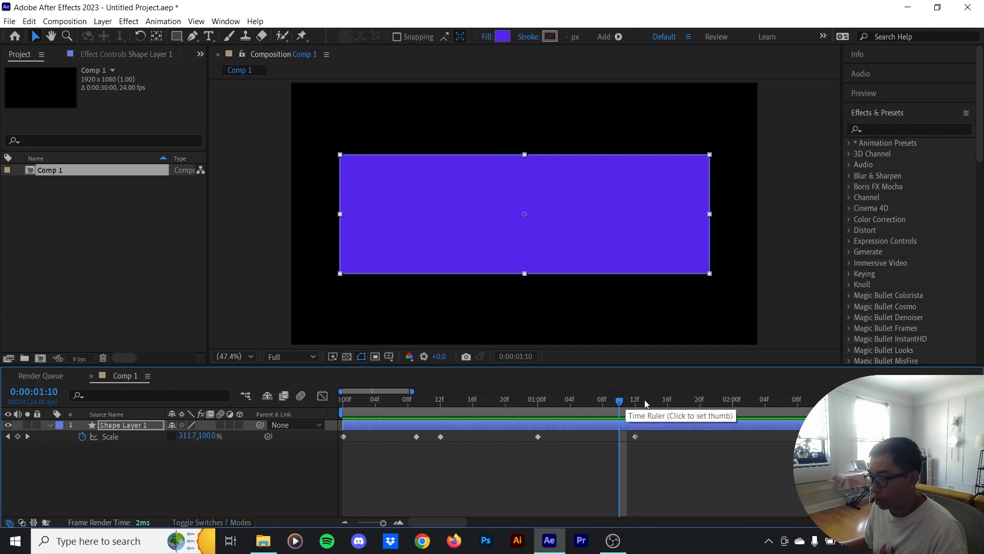
Step: Create a text layer reading HELLO at 543 px above the shape layer, with the playhead at 1:12
{"action": "left_click", "coordinate": [719, 451]}
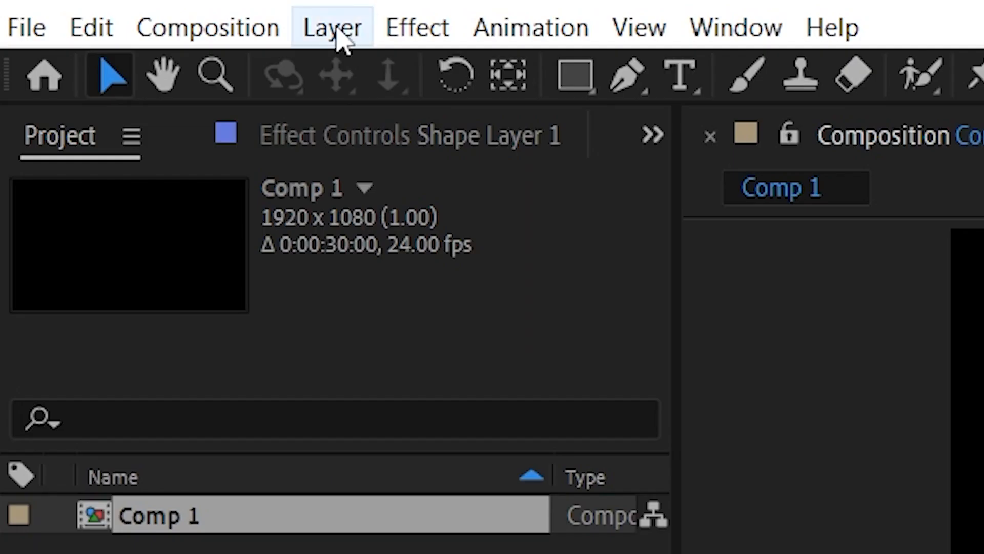
{"action": "left_click", "coordinate": [335, 27]}
{"action": "mouse_move", "coordinate": [149, 46]}
{"action": "left_click", "coordinate": [533, 46]}
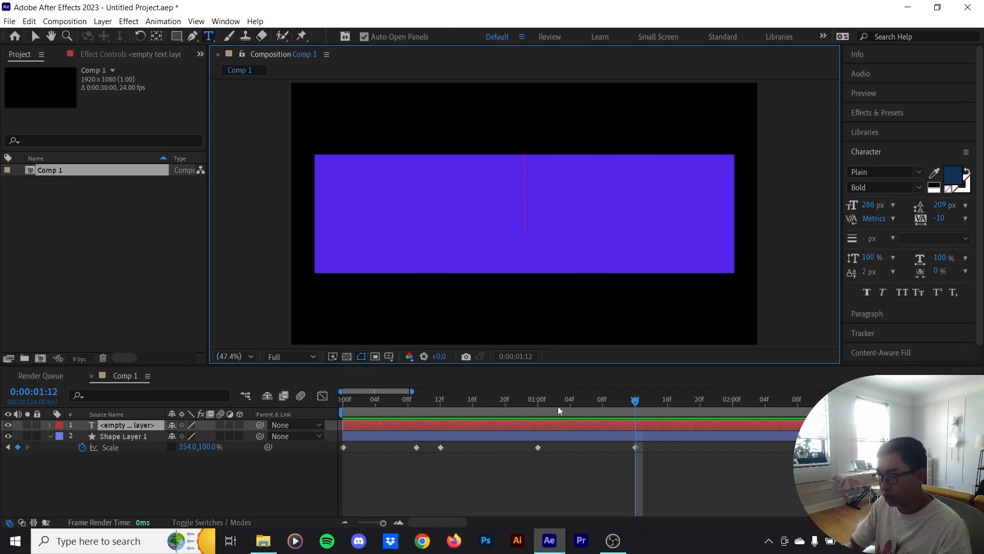
{"action": "type", "text": "Ẽ"}
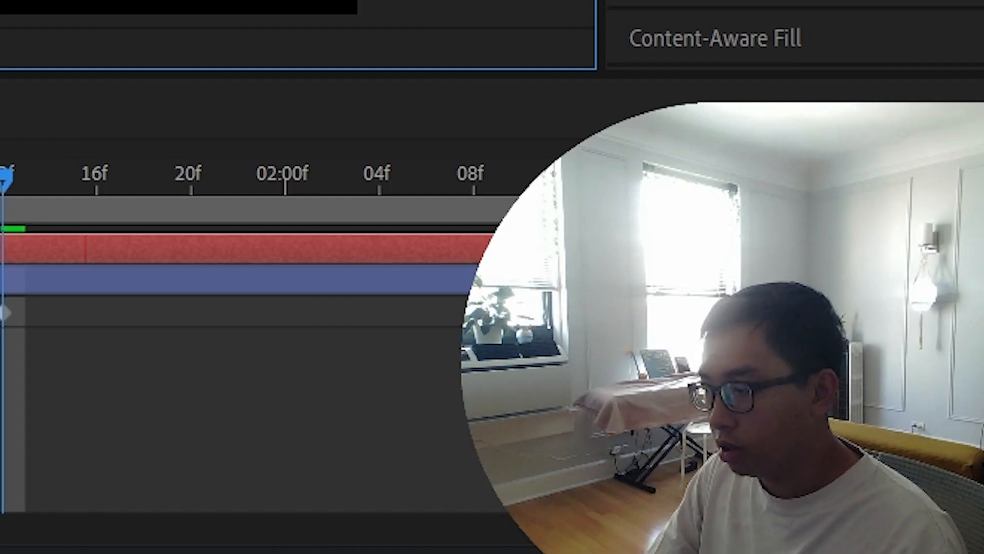
{"action": "key", "text": "BackSpace"}
{"action": "type", "text": "H"}
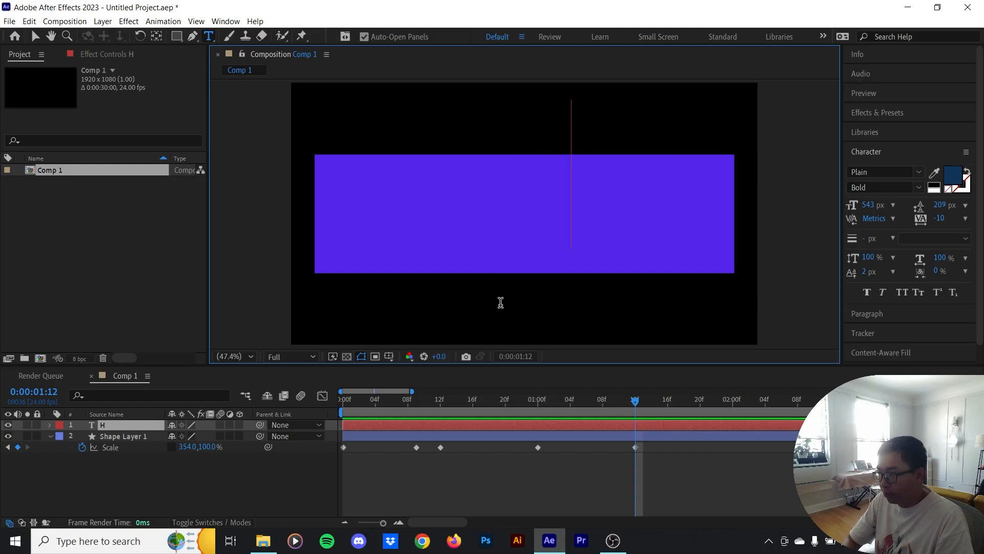
{"action": "type", "text": "ELLO"}
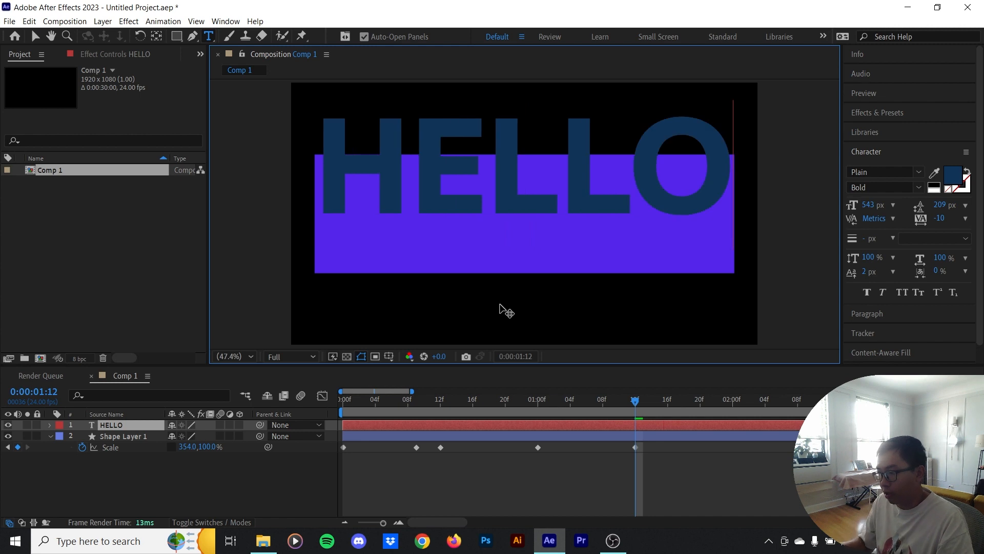
{"action": "left_click", "coordinate": [613, 421]}
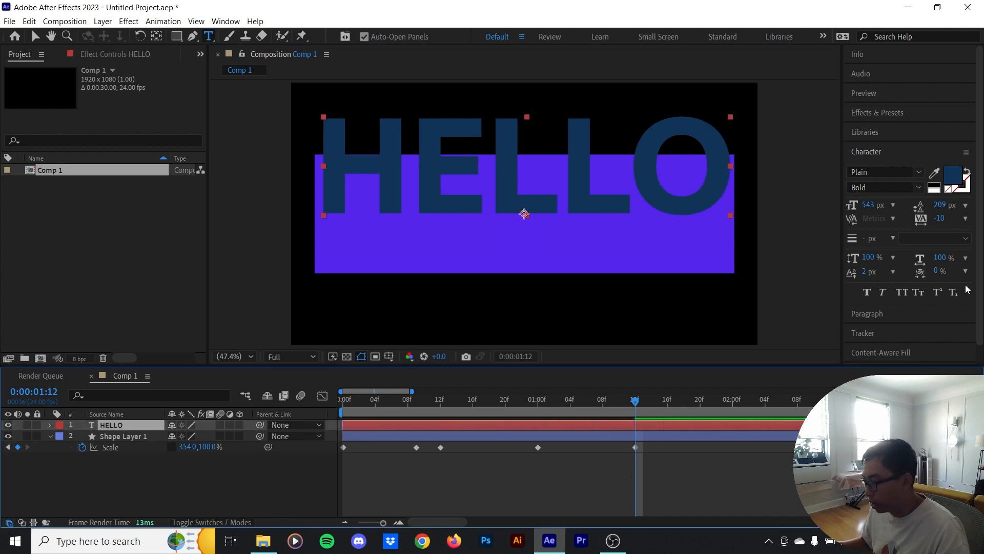
Step: Centre the HELLO text layer horizontally and vertically in the composition
{"action": "scroll", "coordinate": [898, 324], "scroll_direction": "down", "scroll_amount": 1}
{"action": "left_click", "coordinate": [873, 356]}
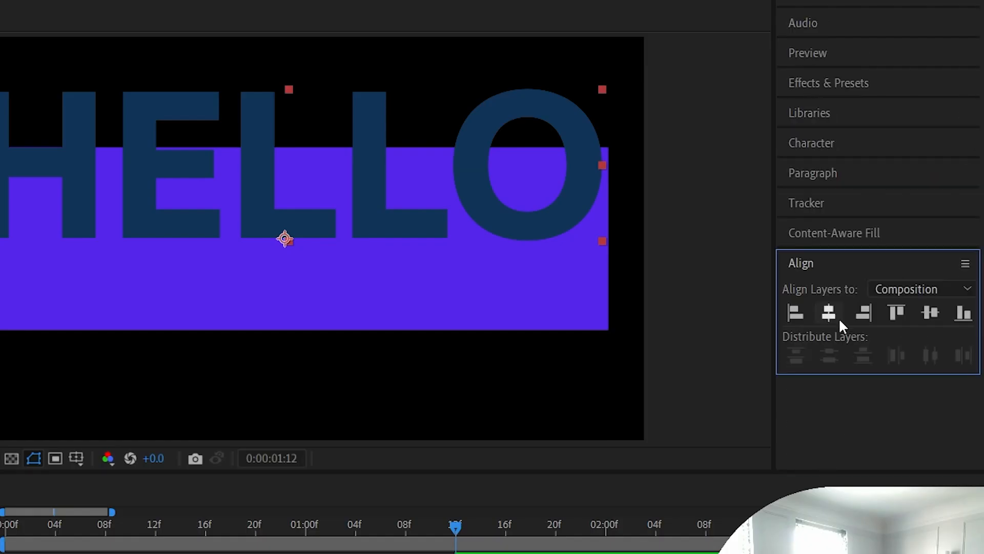
{"action": "left_click", "coordinate": [831, 312]}
{"action": "left_click", "coordinate": [930, 314]}
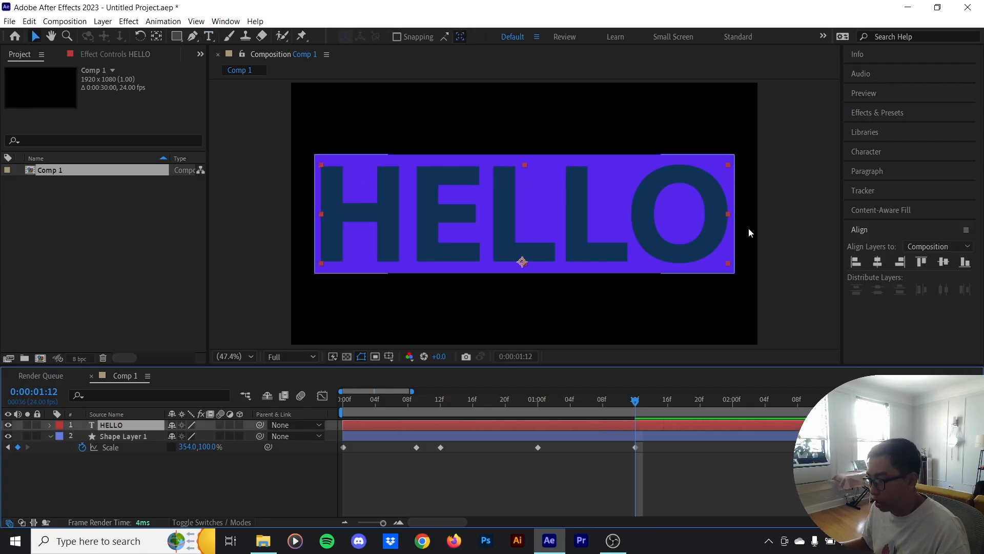
Step: Trim the start of the HELLO layer to 1:00, aligned with the shape's fourth Scale keyframe
{"action": "left_click", "coordinate": [484, 161]}
{"action": "left_click_drag", "start_coordinate": [635, 402], "coordinate": [538, 432]}
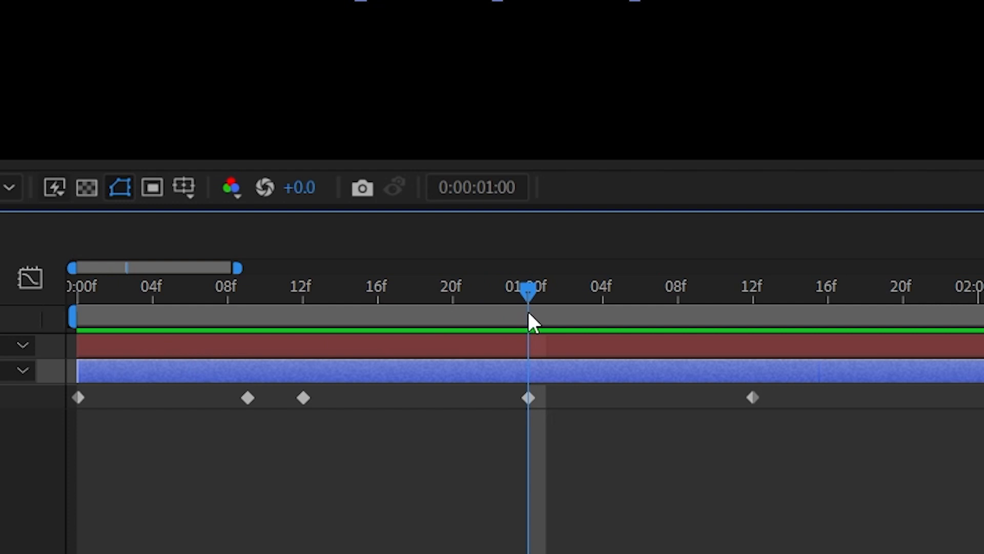
{"action": "left_click", "coordinate": [460, 351]}
{"action": "left_click_drag", "start_coordinate": [216, 338], "coordinate": [532, 350]}
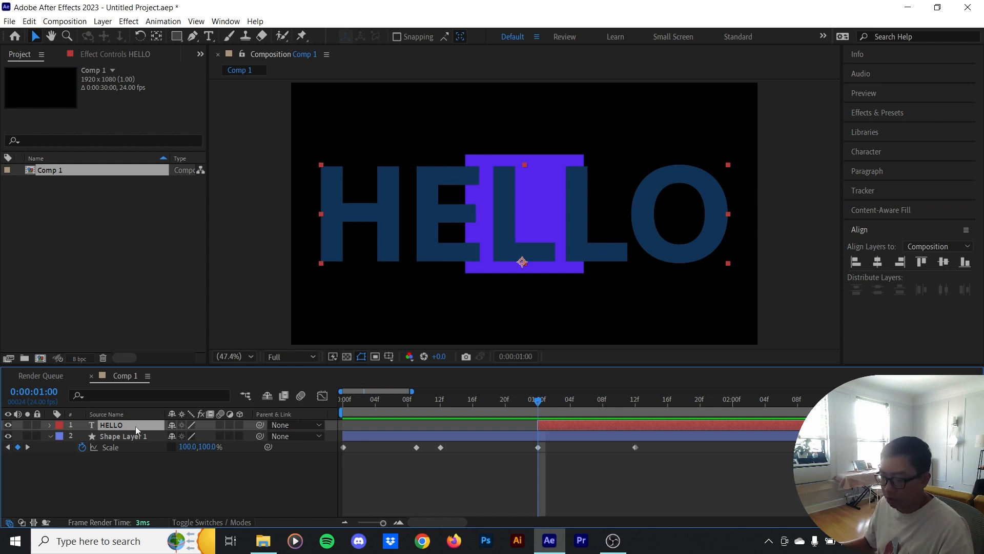
Step: Add a Tracking animator to the HELLO text layer
{"action": "left_click", "coordinate": [50, 425]}
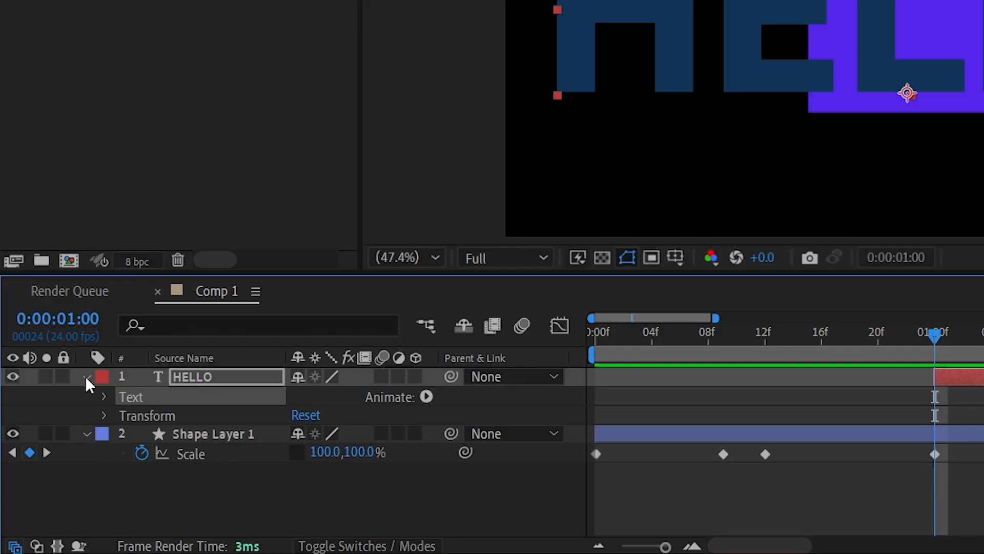
{"action": "left_click", "coordinate": [86, 378]}
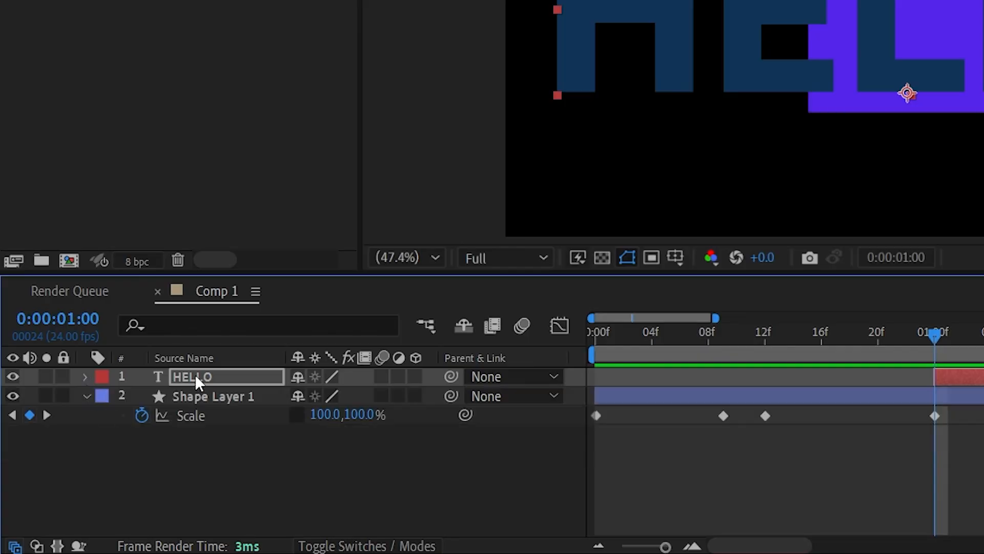
{"action": "left_click", "coordinate": [85, 377]}
{"action": "left_click", "coordinate": [427, 397]}
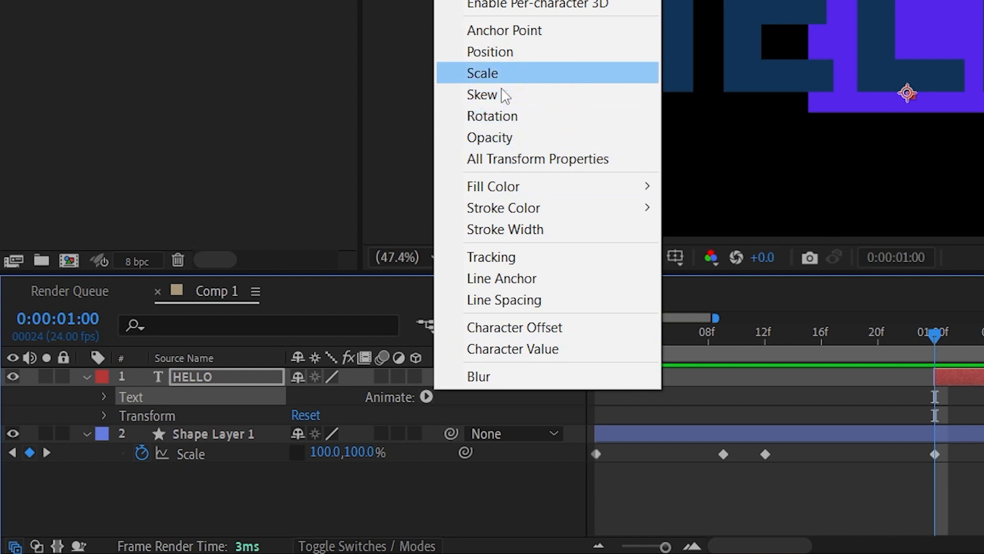
{"action": "left_click", "coordinate": [491, 257]}
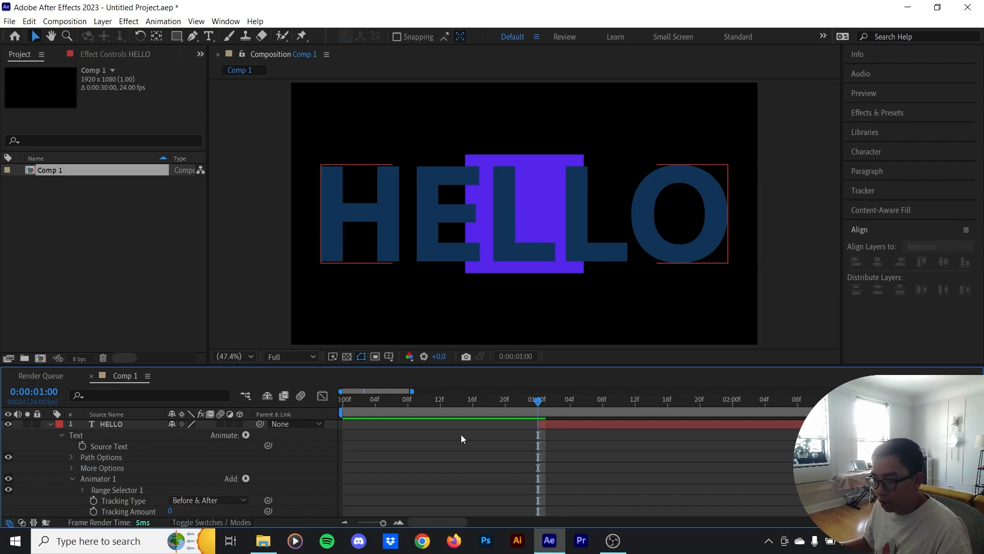
{"action": "scroll", "coordinate": [460, 434], "scroll_direction": "down", "scroll_amount": 2}
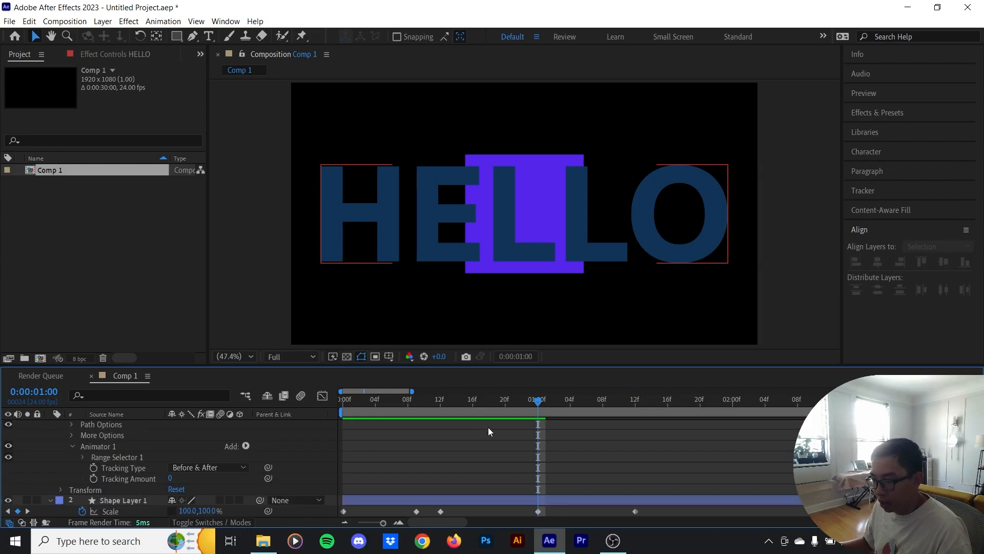
Step: Keyframe the text's Tracking Amount at 0 and move that keyframe to 1:12, in line with the shape's last Scale keyframe
{"action": "left_click", "coordinate": [93, 479]}
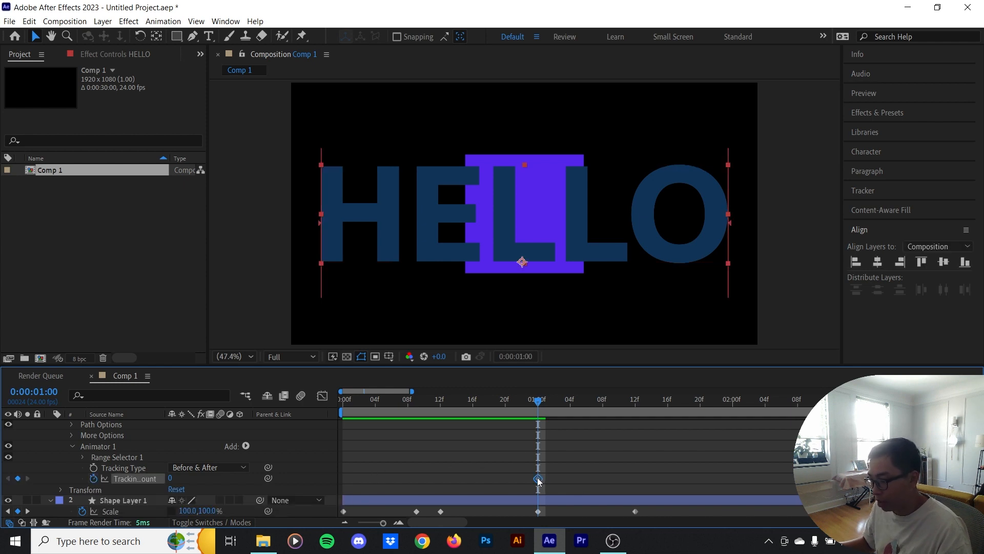
{"action": "left_click_drag", "start_coordinate": [538, 479], "coordinate": [636, 479]}
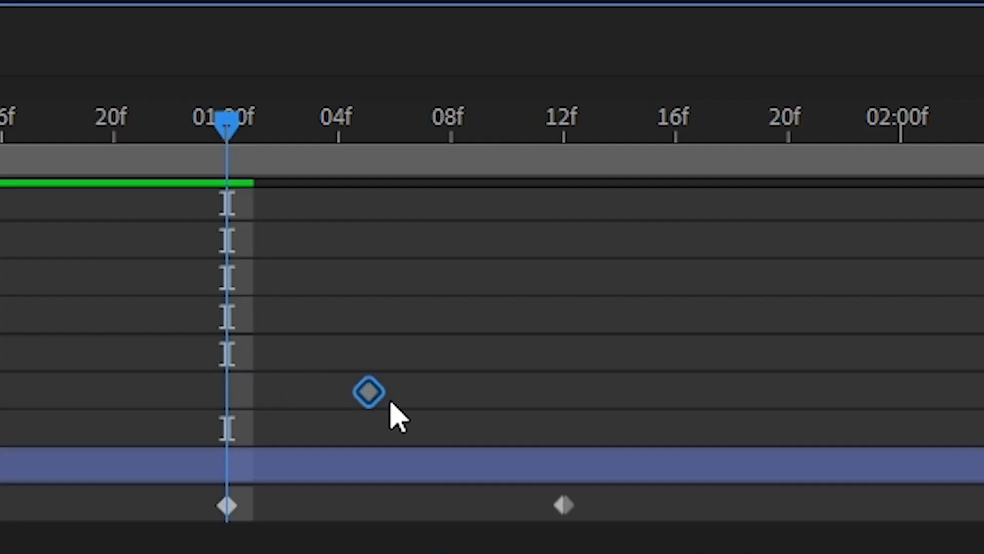
{"action": "left_click_drag", "start_coordinate": [581, 482], "coordinate": [635, 485]}
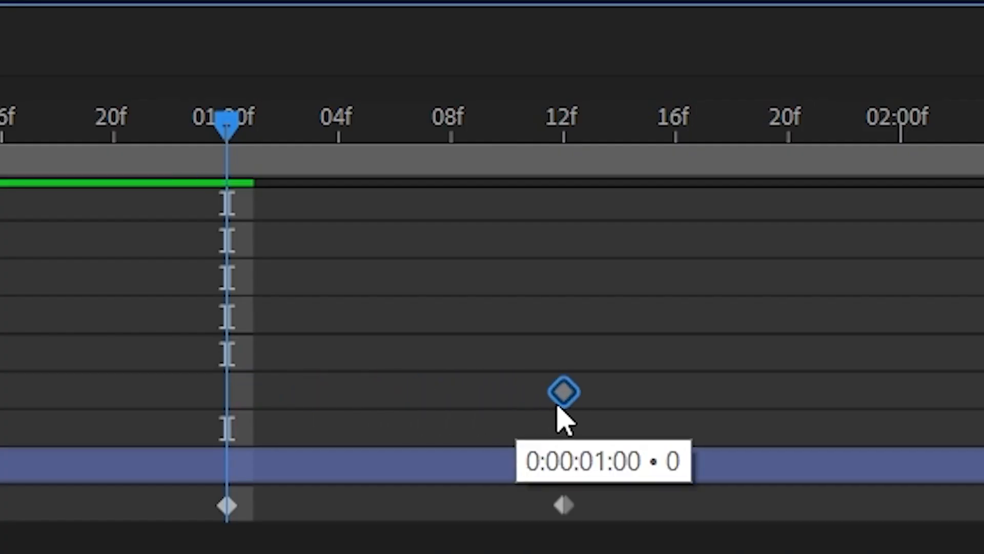
{"action": "left_click", "coordinate": [619, 491]}
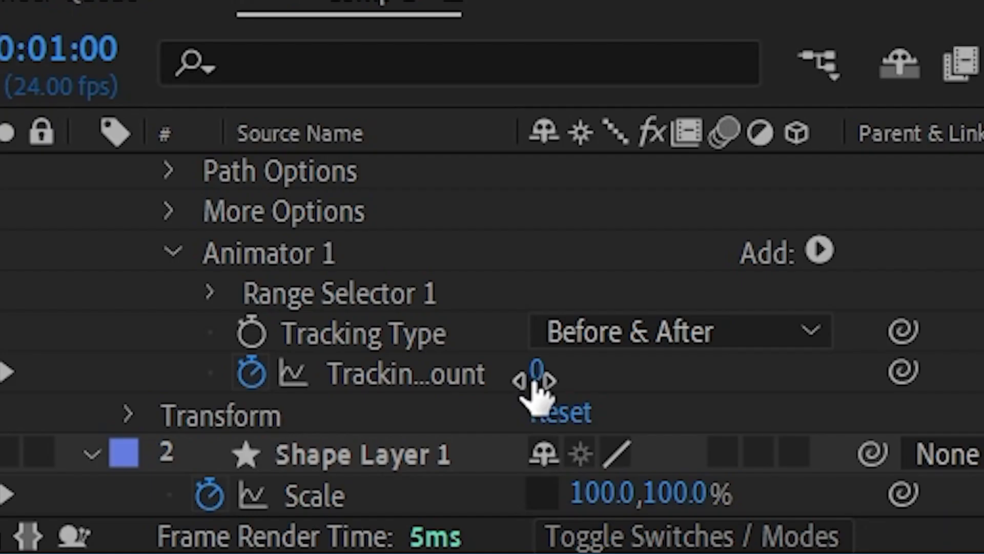
Step: Set the HELLO text's Tracking Amount to -310 at 1:00 so the letters collapse inside the square
{"action": "left_click_drag", "start_coordinate": [170, 481], "coordinate": [164, 480]}
{"action": "left_click_drag", "start_coordinate": [515, 377], "coordinate": [540, 418]}
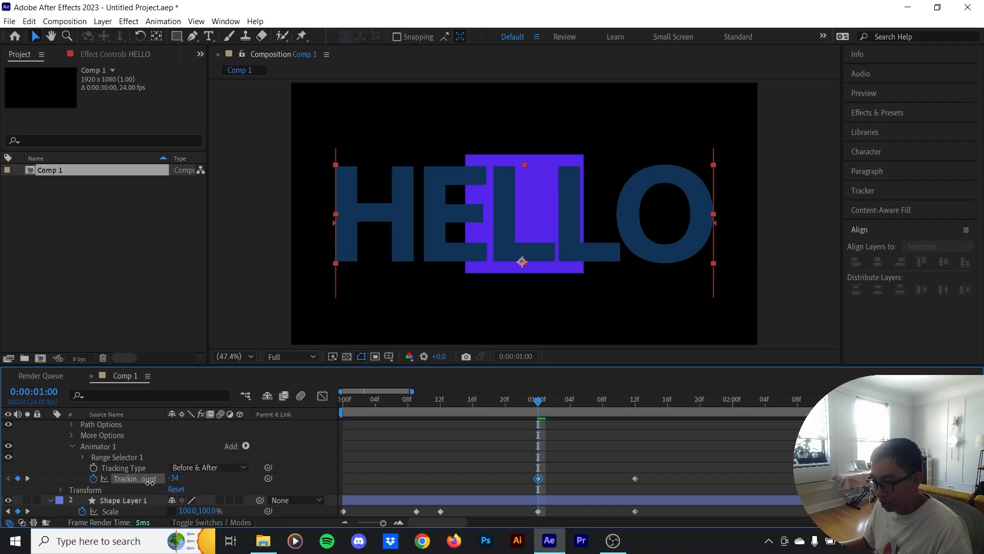
{"action": "left_click_drag", "start_coordinate": [175, 479], "coordinate": [84, 487]}
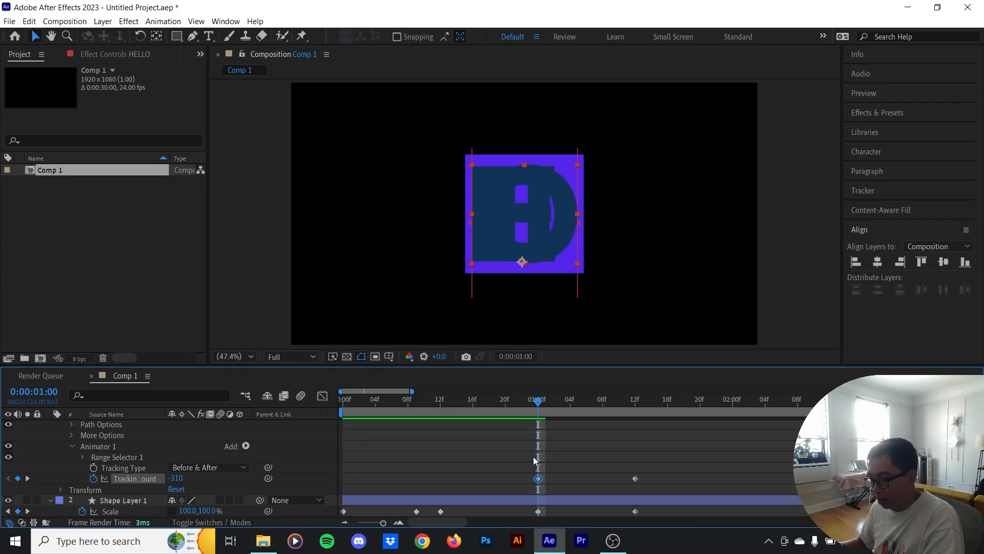
Step: Scrub through the timeline to check the text tracking against the shape's pop-in and stretch
{"action": "scroll", "coordinate": [407, 466], "scroll_direction": "up", "scroll_amount": 2}
{"action": "scroll", "coordinate": [463, 458], "scroll_direction": "down", "scroll_amount": 1}
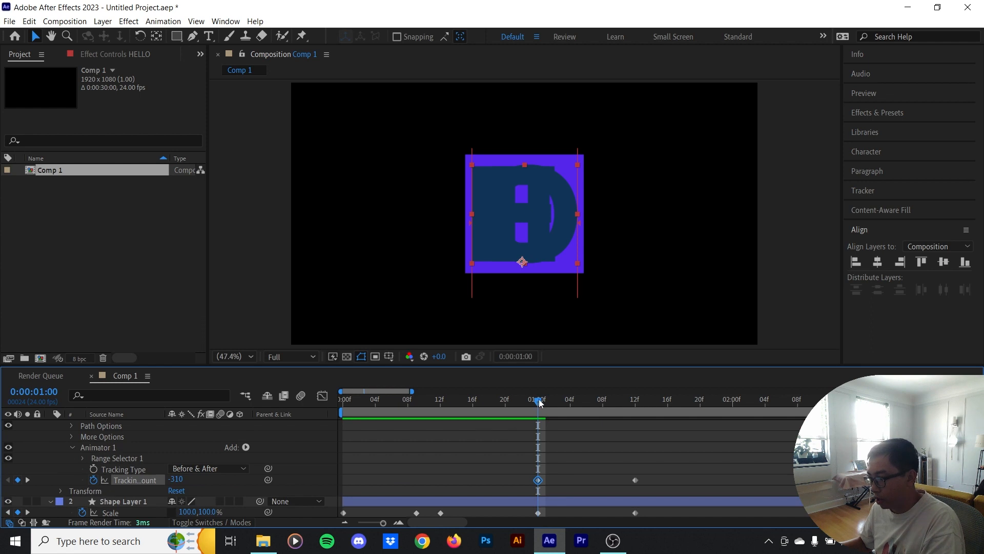
{"action": "left_click_drag", "start_coordinate": [540, 402], "coordinate": [522, 402]}
{"action": "left_click_drag", "start_coordinate": [367, 553], "coordinate": [201, 553]}
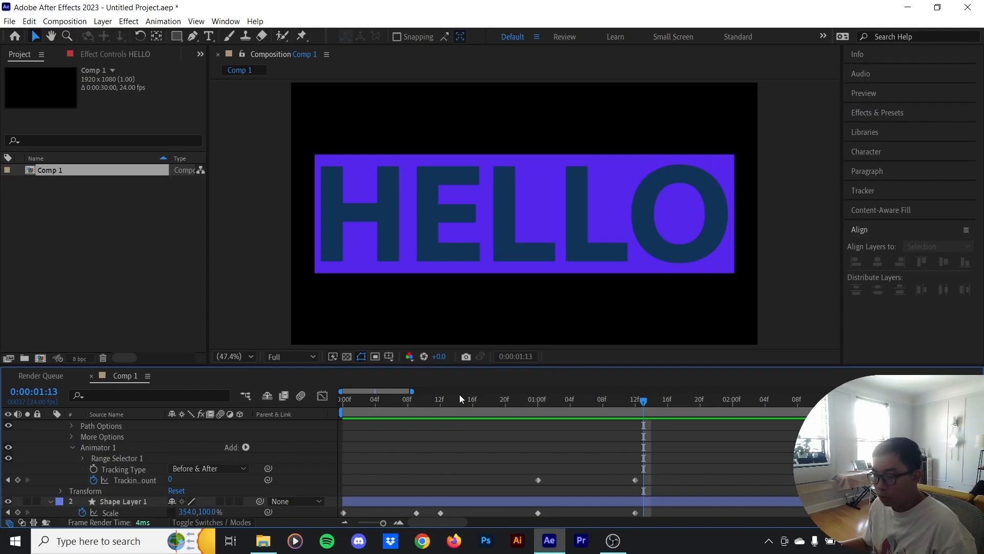
{"action": "left_click_drag", "start_coordinate": [458, 396], "coordinate": [400, 410]}
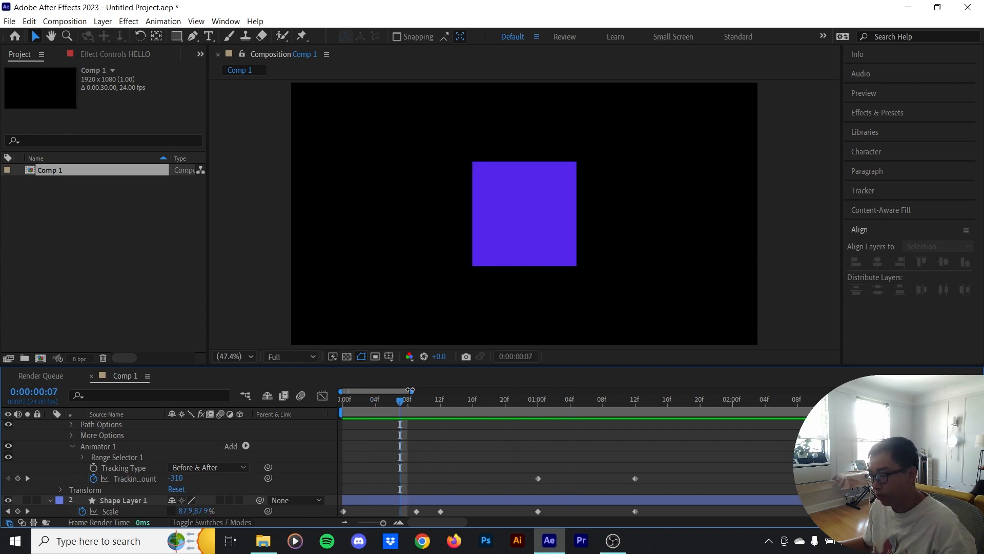
Step: Apply Easy Ease to all of the shape's Scale keyframes and show their speed curve in the Graph Editor
{"action": "left_click_drag", "start_coordinate": [656, 505], "coordinate": [356, 513]}
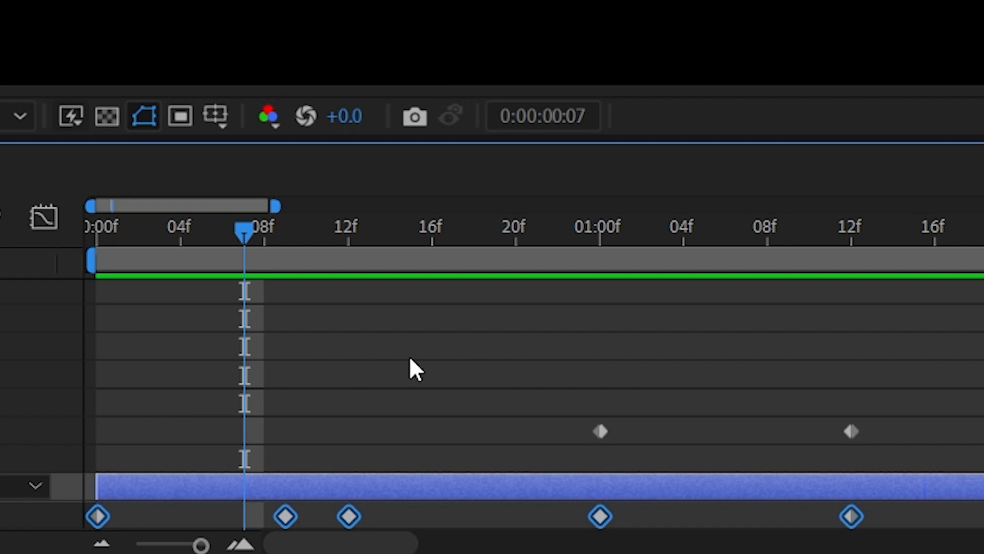
{"action": "key", "text": "F9"}
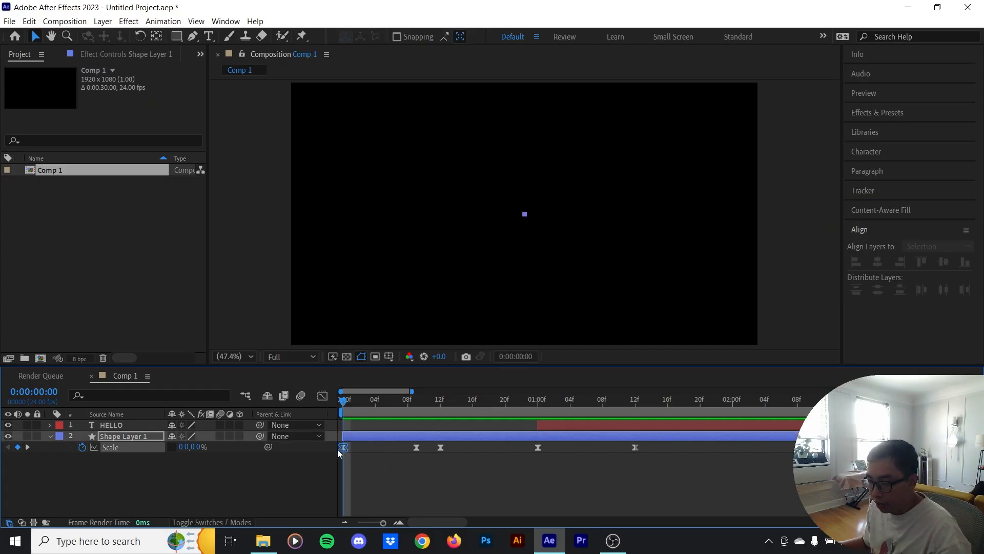
{"action": "left_click", "coordinate": [322, 396]}
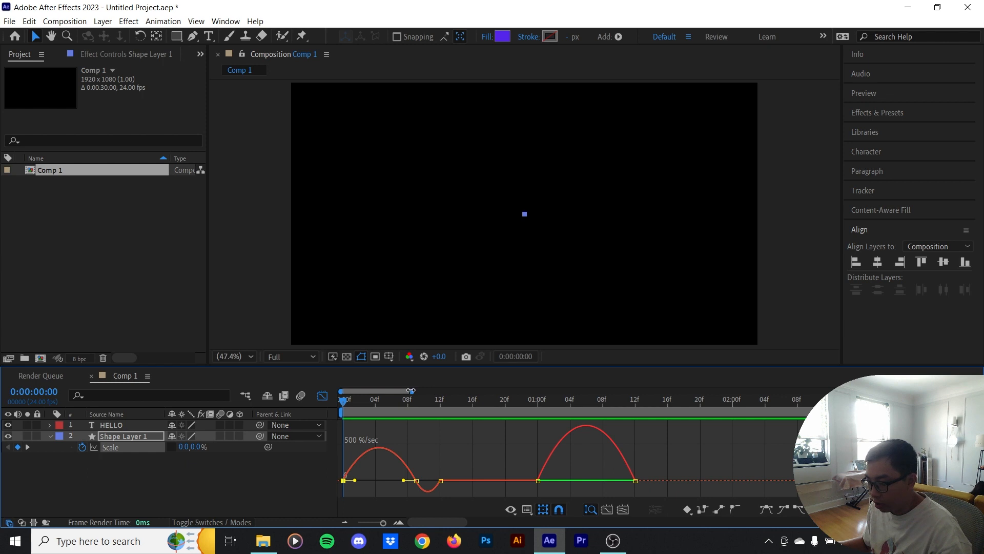
Step: Lengthen the incoming ease of the frame 9 Scale keyframe so the pop-in speed peaks early, and scrub through it
{"action": "left_click_drag", "start_coordinate": [412, 391], "coordinate": [382, 390]}
{"action": "left_click_drag", "start_coordinate": [451, 479], "coordinate": [380, 493]}
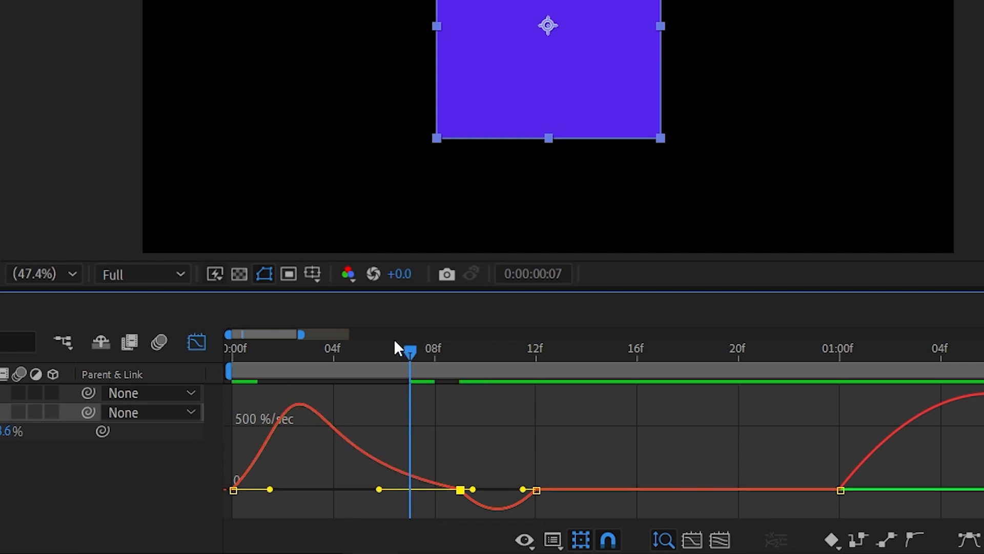
{"action": "left_click_drag", "start_coordinate": [398, 347], "coordinate": [258, 363]}
{"action": "left_click_drag", "start_coordinate": [385, 404], "coordinate": [469, 410]}
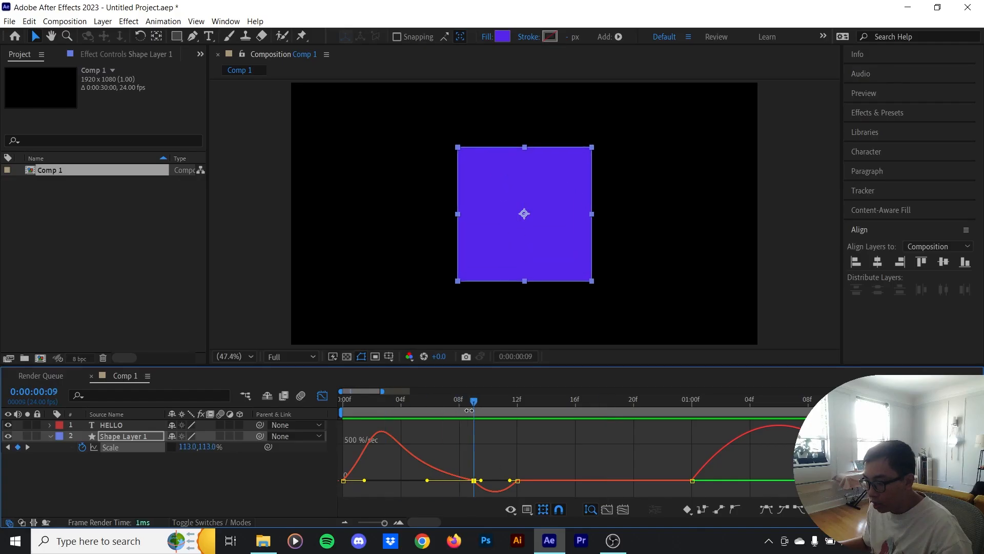
Step: Sharpen the Scale speed dip between frames 9 and 12 by extending both keyframes' eases toward each other, then scrub through the result
{"action": "left_click_drag", "start_coordinate": [509, 480], "coordinate": [509, 483]}
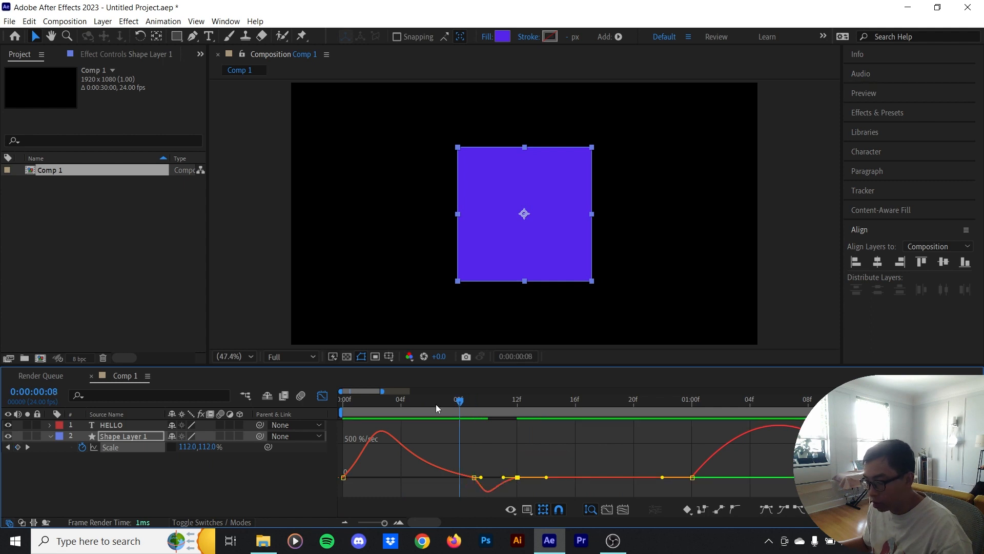
{"action": "left_click_drag", "start_coordinate": [436, 408], "coordinate": [474, 421]}
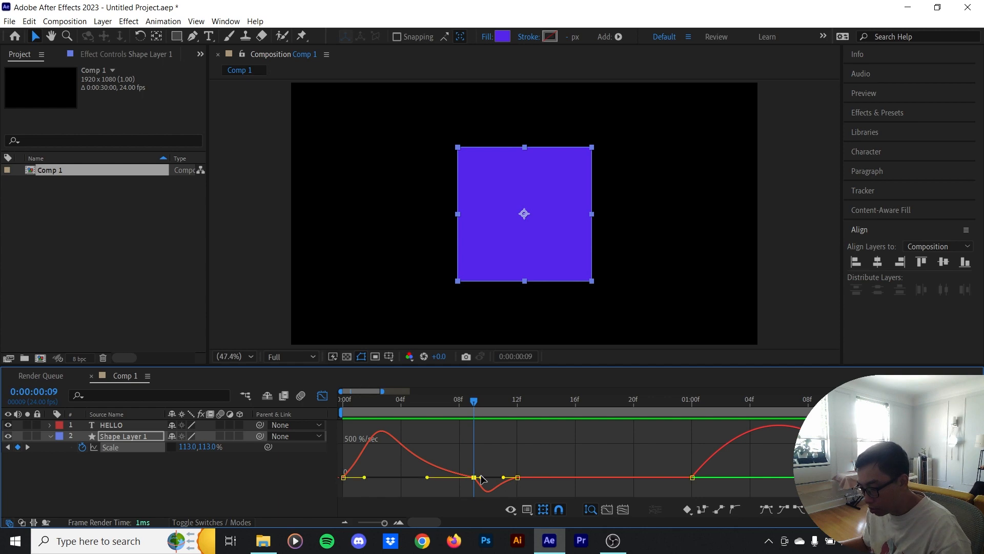
{"action": "left_click_drag", "start_coordinate": [482, 479], "coordinate": [490, 478]}
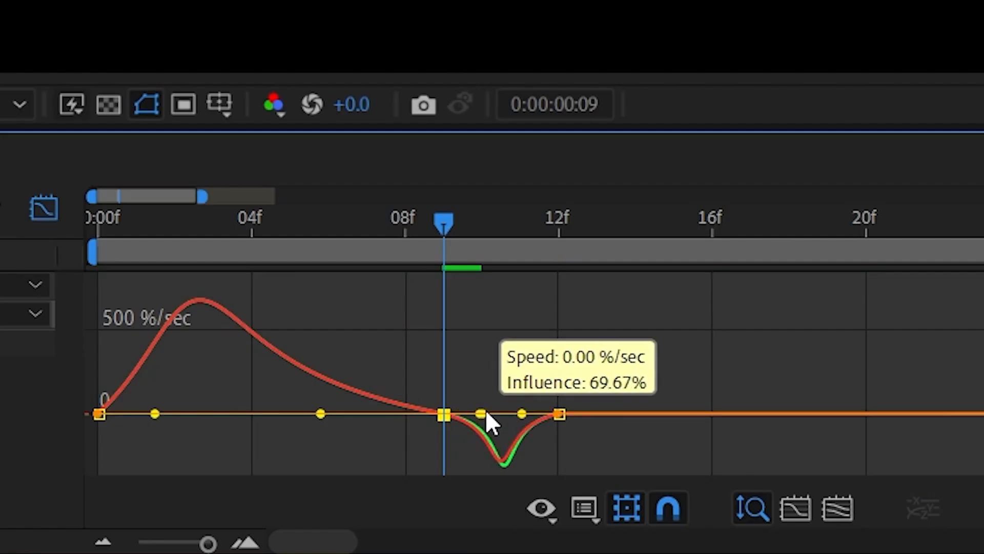
{"action": "left_click_drag", "start_coordinate": [485, 409], "coordinate": [478, 411]}
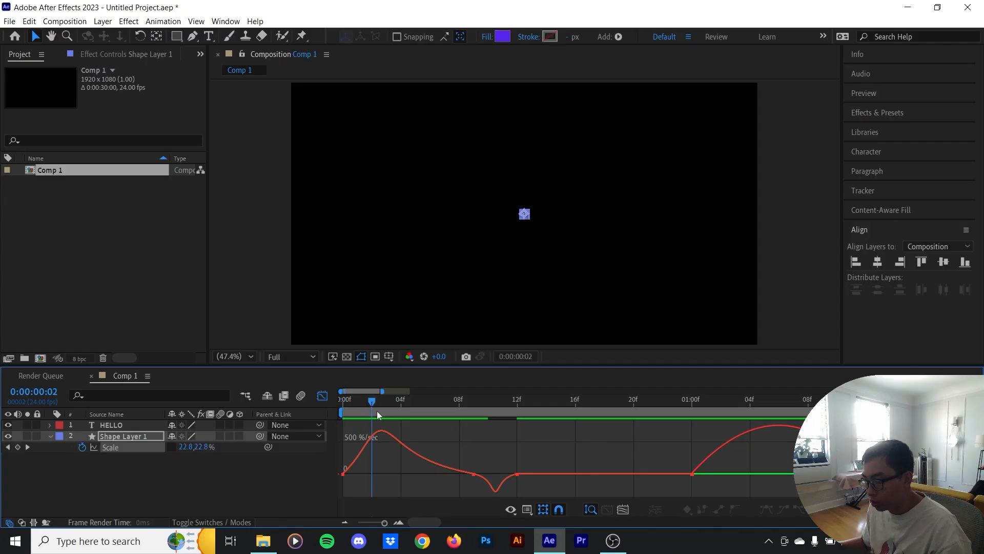
{"action": "left_click_drag", "start_coordinate": [376, 410], "coordinate": [332, 412]}
{"action": "left_click_drag", "start_coordinate": [476, 402], "coordinate": [736, 404]}
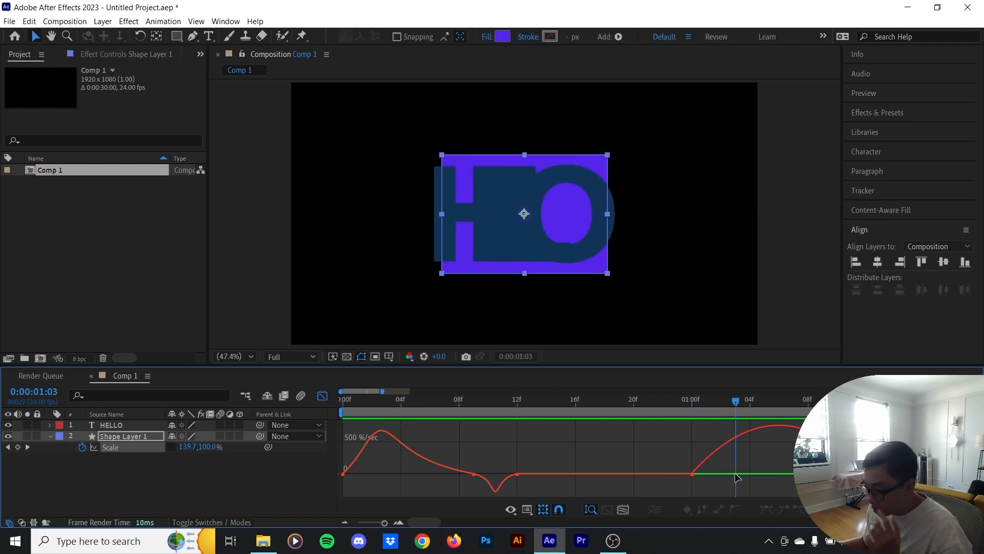
Step: Lengthen the outgoing ease of the 1:00 Scale keyframe so the shape's stretch starts more slowly
{"action": "left_click", "coordinate": [693, 473]}
{"action": "mouse_move", "coordinate": [721, 474]}
{"action": "left_mouse_down"}
{"action": "mouse_move", "coordinate": [754, 480]}
{"action": "mouse_move", "coordinate": [726, 476]}
{"action": "mouse_move", "coordinate": [737, 480]}
{"action": "left_mouse_up"}
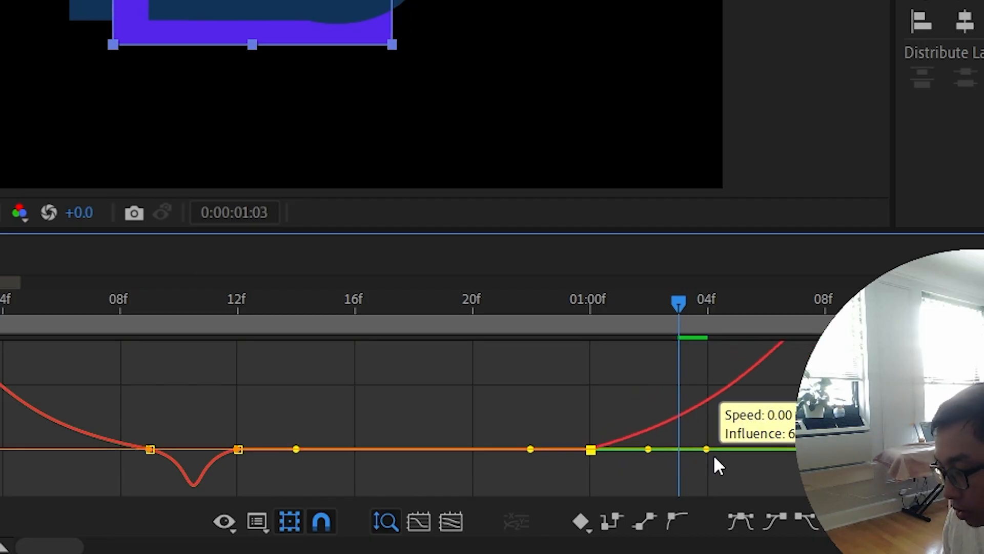
{"action": "left_click_drag", "start_coordinate": [679, 464], "coordinate": [735, 464]}
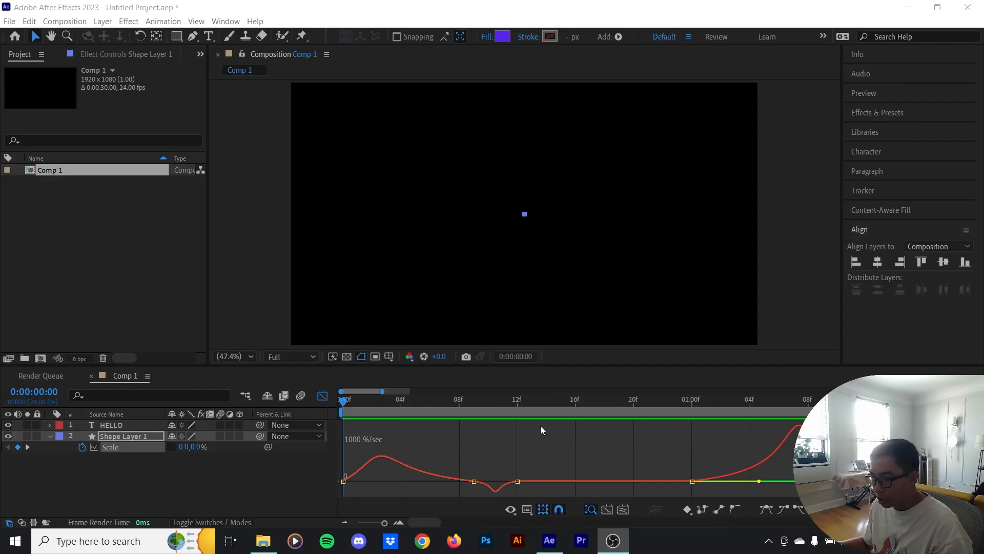
Step: Hide the HELLO layer and play back the shape's eased Scale animation with its speed curve displayed
{"action": "left_click", "coordinate": [144, 485]}
{"action": "left_click", "coordinate": [112, 436]}
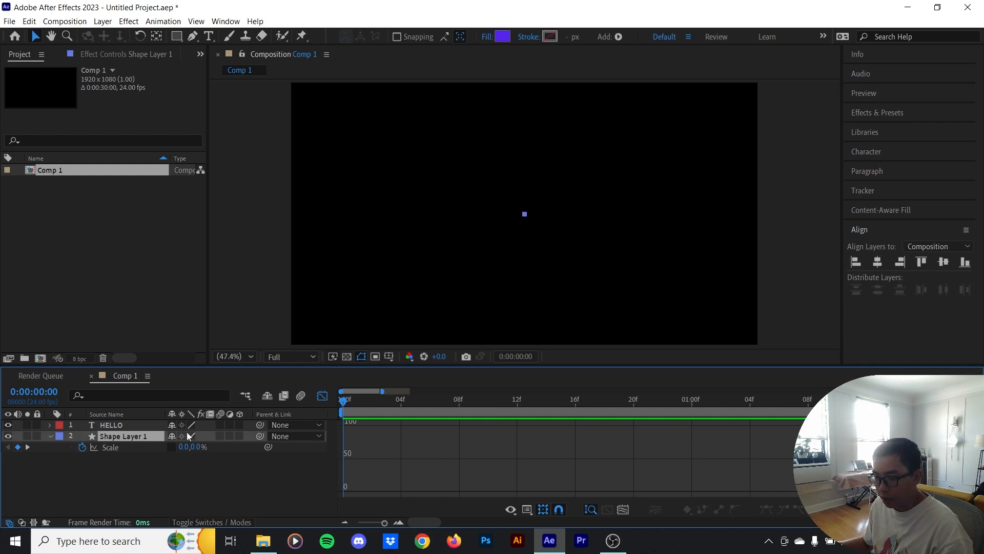
{"action": "left_click", "coordinate": [129, 449]}
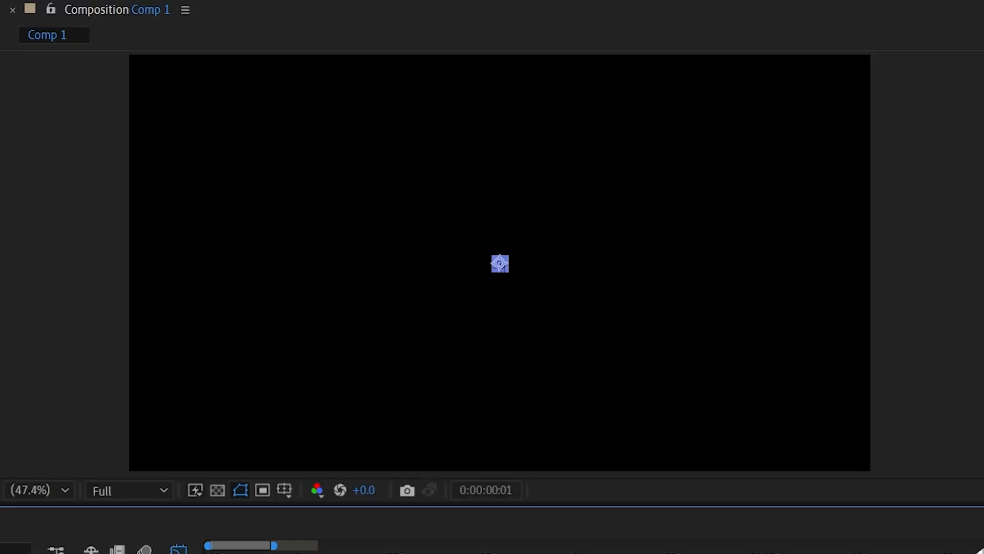
{"action": "key", "text": "space"}
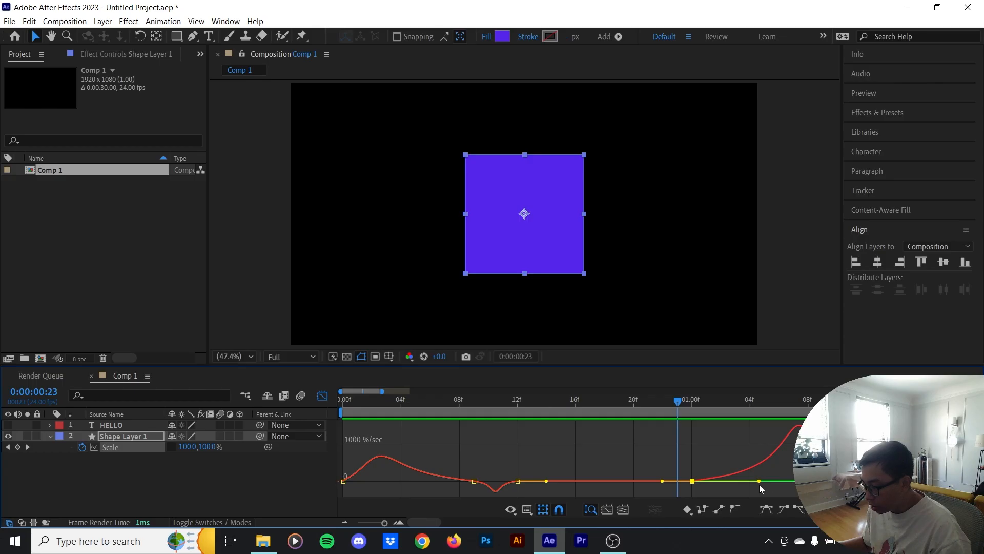
Step: Sharpen the stretch's speed curve between 1:00 and 1:12 to a peak near 1:05, undoing the misplaced handle adjustment
{"action": "mouse_move", "coordinate": [767, 485]}
{"action": "mouse_move", "coordinate": [767, 483]}
{"action": "left_mouse_down"}
{"action": "mouse_move", "coordinate": [747, 483]}
{"action": "mouse_move", "coordinate": [767, 486]}
{"action": "left_mouse_up"}
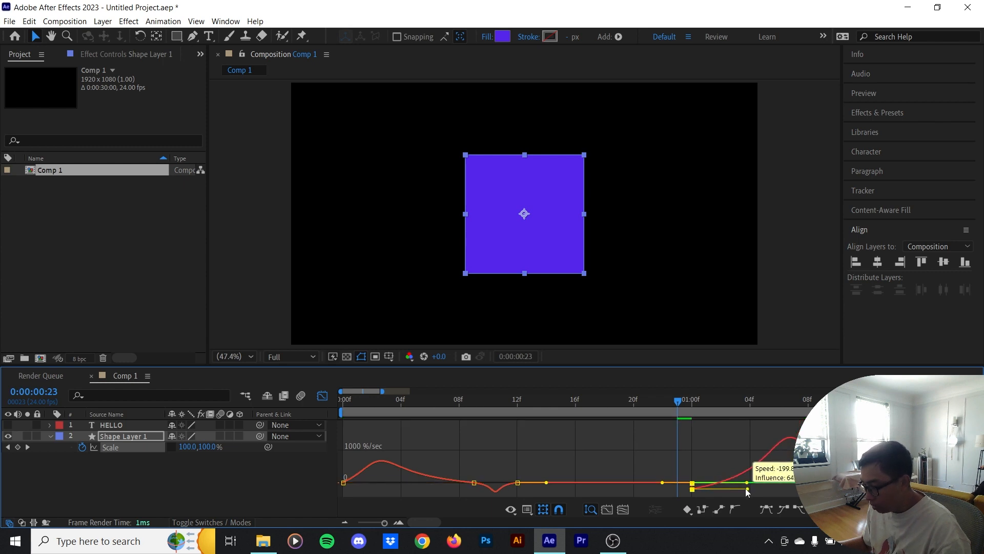
{"action": "left_click", "coordinate": [746, 485]}
{"action": "key", "text": "ctrl+z"}
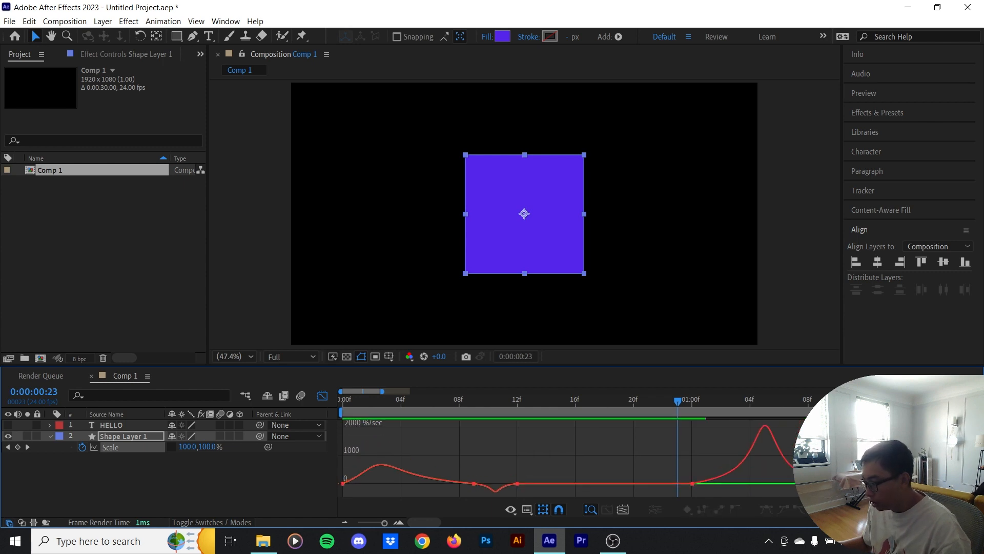
Step: Undo the last handle change, return to the keyframe timeline, show the HELLO layer and reveal its animated properties
{"action": "key", "text": "ctrl+z"}
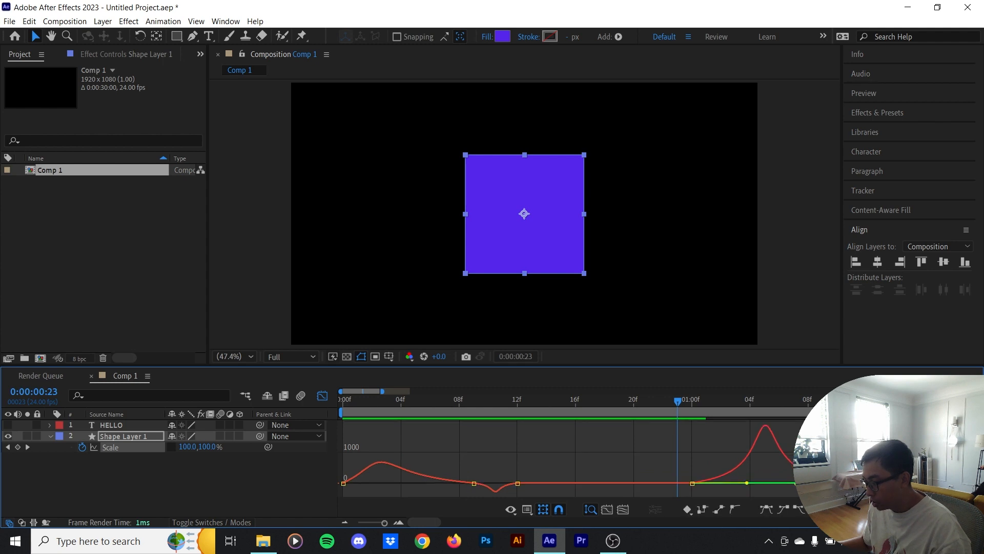
{"action": "left_click_drag", "start_coordinate": [679, 401], "coordinate": [723, 404]}
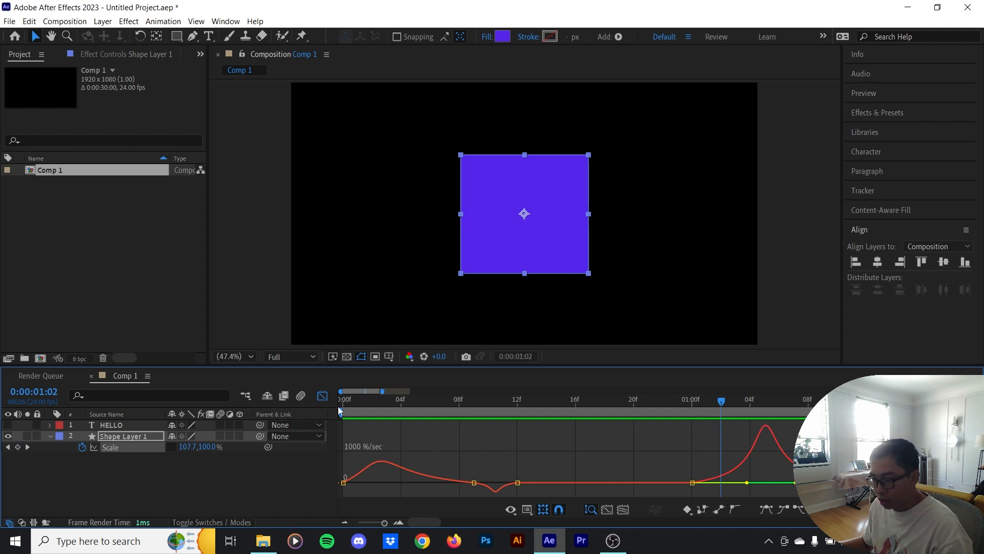
{"action": "left_click", "coordinate": [323, 396]}
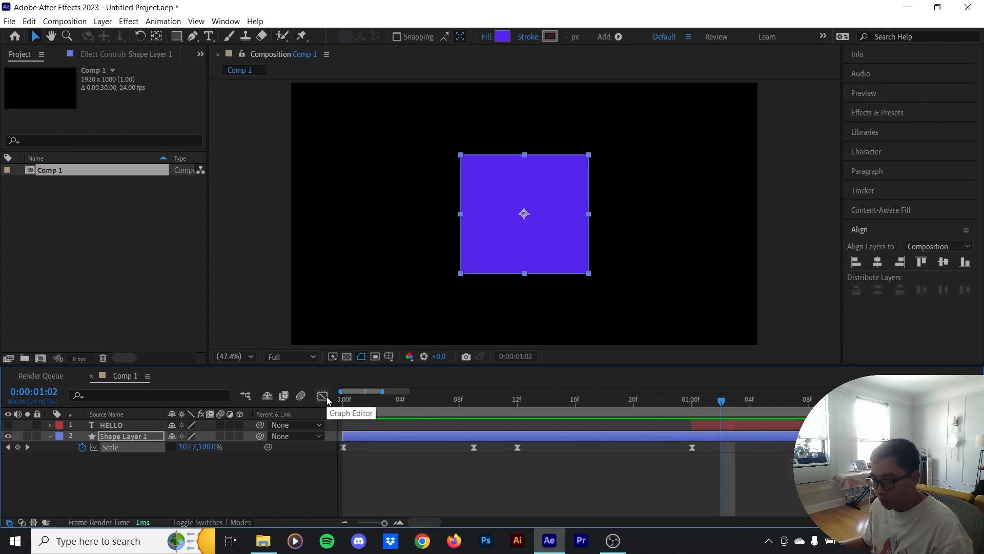
{"action": "left_click", "coordinate": [8, 425]}
{"action": "left_click", "coordinate": [131, 425]}
{"action": "key", "text": "u"}
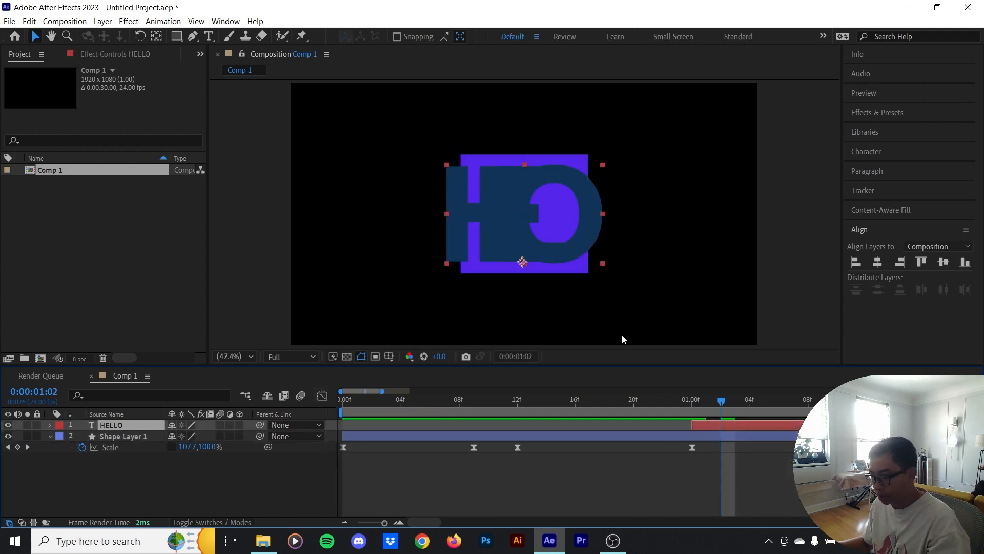
Step: Apply Easy Ease to the HELLO layer's Tracking Amount keyframes from 1:00 onward
{"action": "left_click_drag", "start_coordinate": [677, 405], "coordinate": [683, 406]}
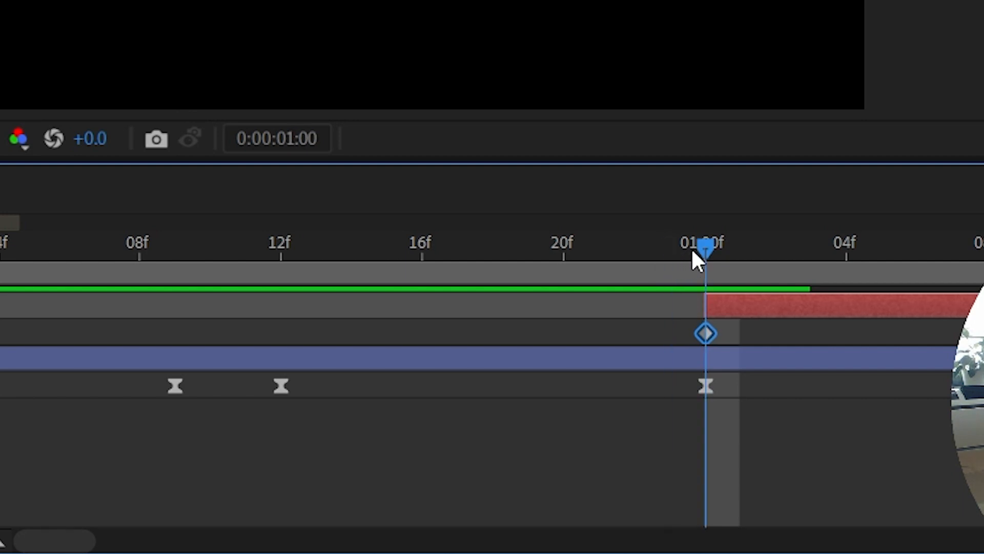
{"action": "left_click_drag", "start_coordinate": [637, 334], "coordinate": [968, 339]}
{"action": "key", "text": "F9"}
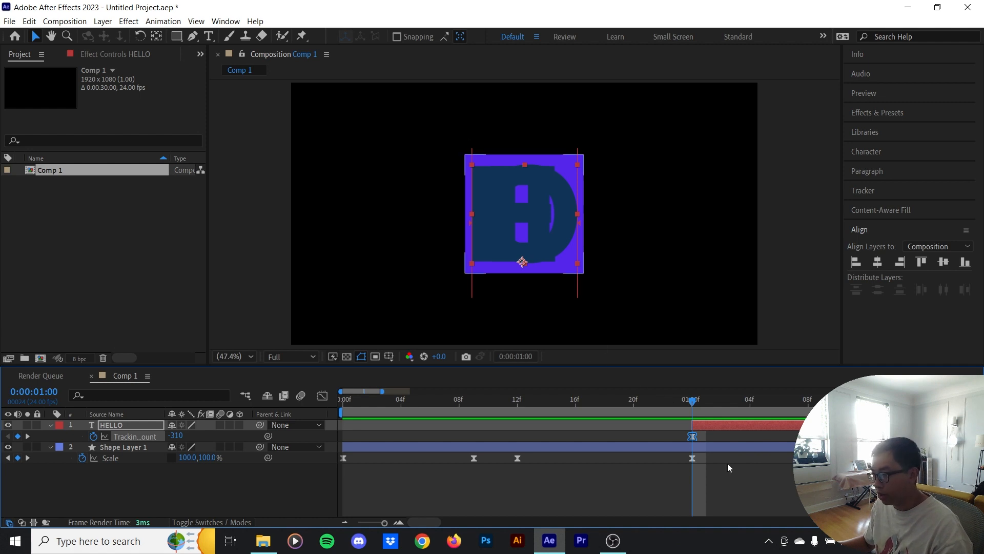
Step: Display HELLO's Tracking Amount speed curve and lengthen the outgoing ease of its 1:00 keyframe
{"action": "left_click_drag", "start_coordinate": [728, 404], "coordinate": [765, 405]}
{"action": "left_click_drag", "start_coordinate": [715, 435], "coordinate": [687, 471]}
{"action": "left_click", "coordinate": [322, 397]}
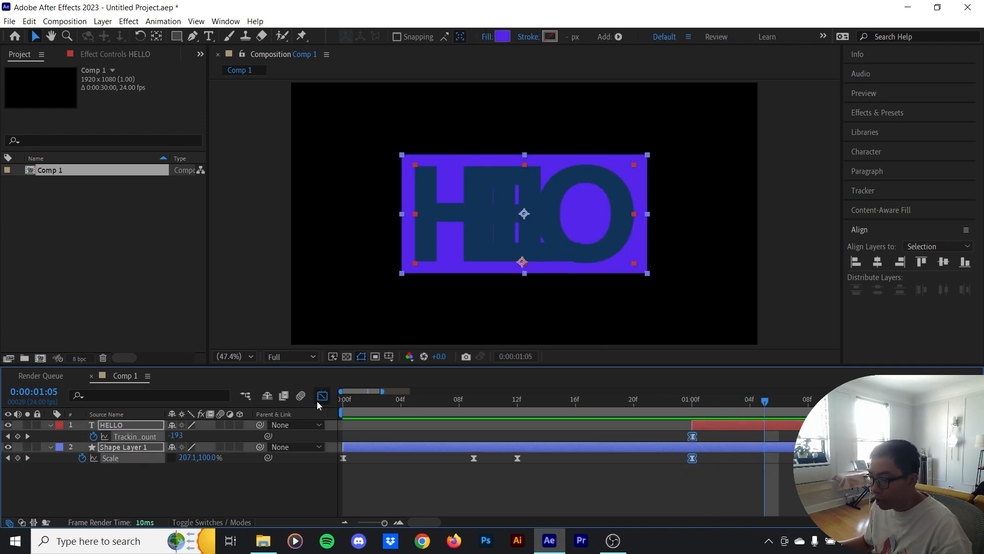
{"action": "left_click", "coordinate": [131, 487]}
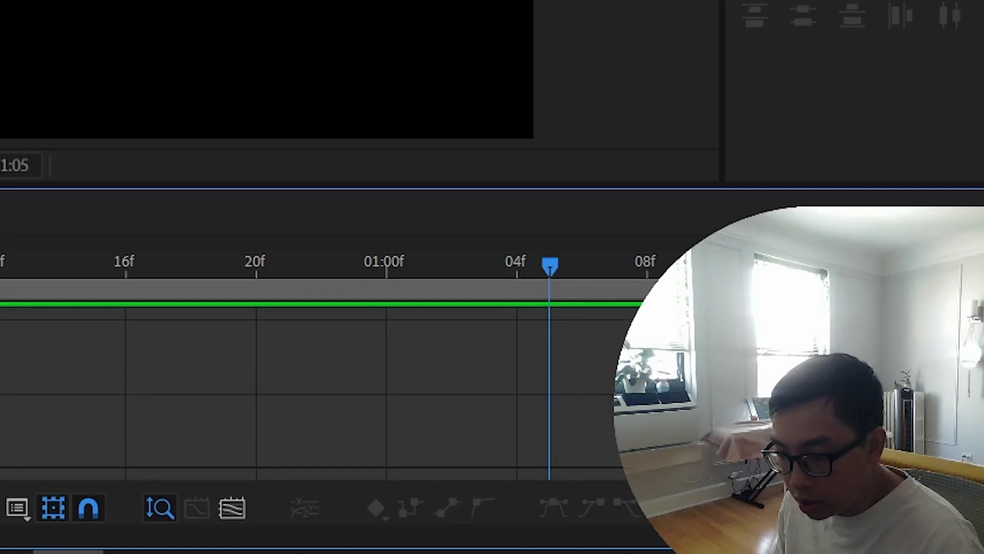
{"action": "left_click", "coordinate": [134, 437]}
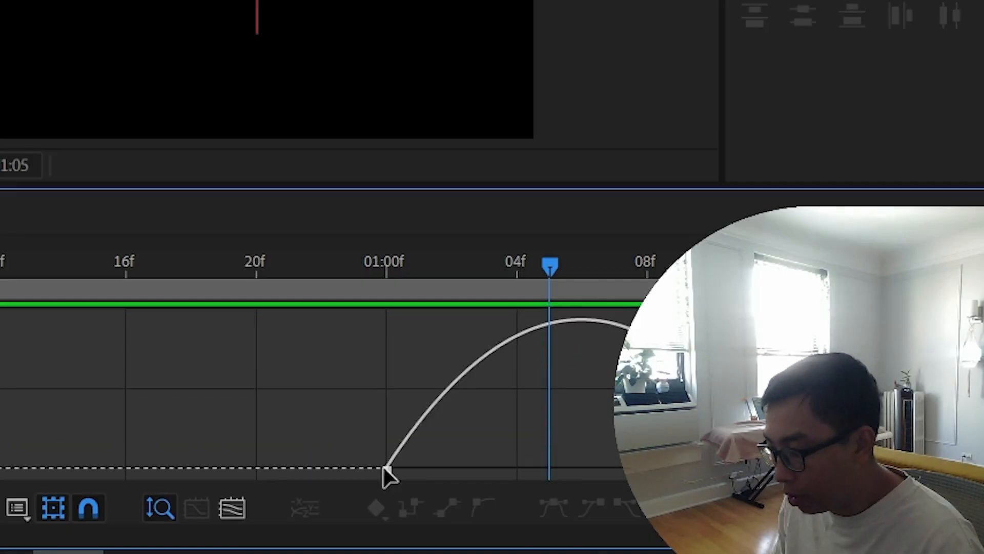
{"action": "left_click", "coordinate": [386, 467]}
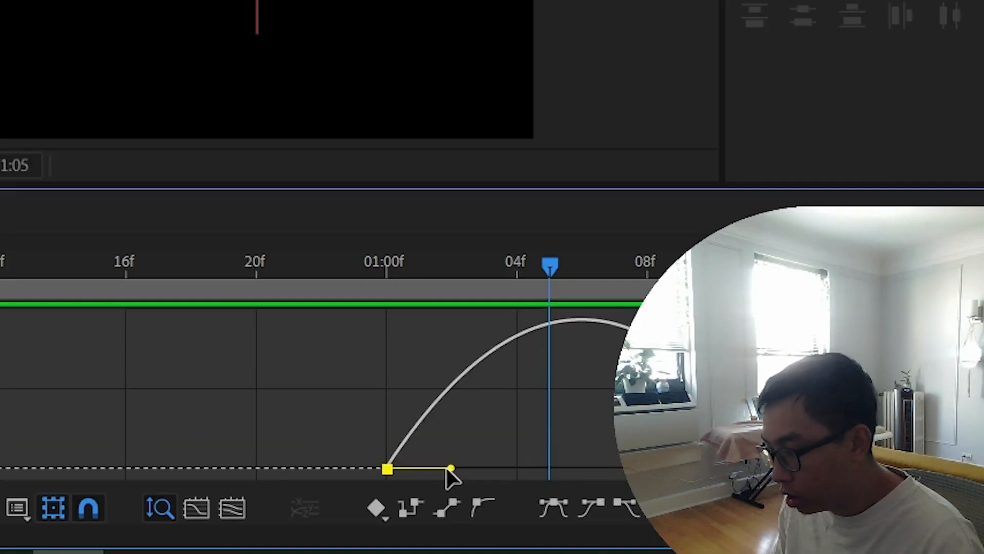
{"action": "left_click_drag", "start_coordinate": [450, 468], "coordinate": [502, 468]}
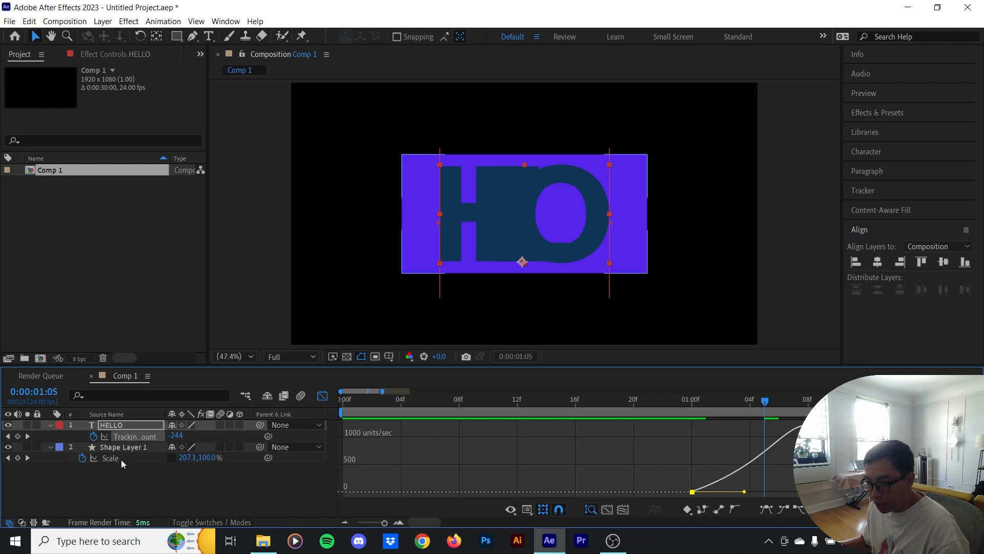
Step: Check the shape's Scale curve and lengthen the incoming ease of HELLO's last Tracking Amount keyframe so its speed also peaks at 1:05
{"action": "left_click", "coordinate": [103, 456]}
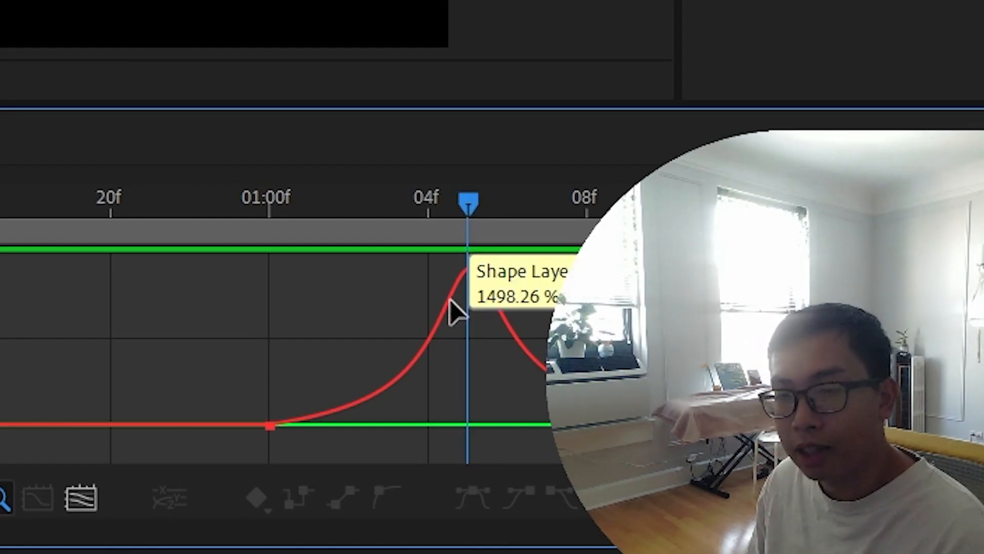
{"action": "left_click", "coordinate": [484, 204]}
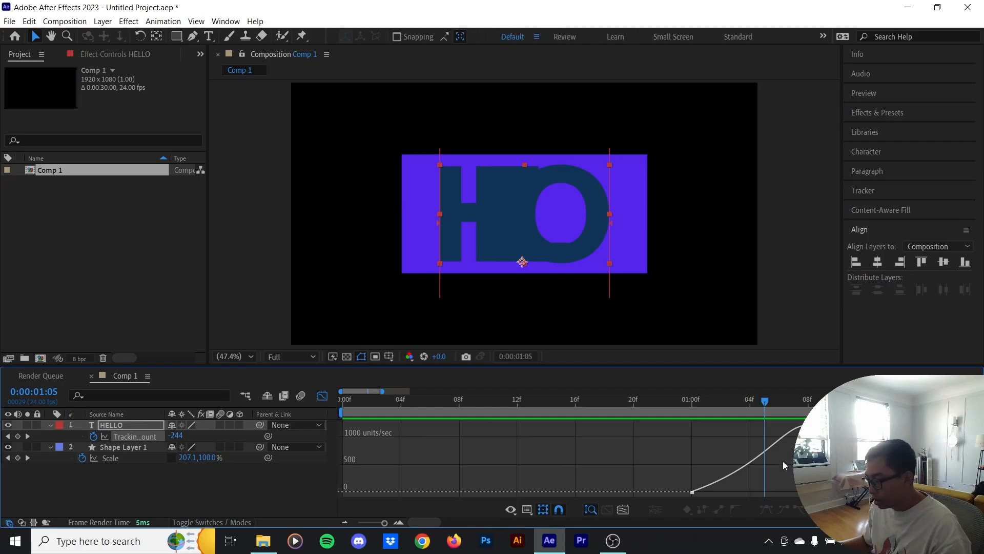
{"action": "left_click_drag", "start_coordinate": [862, 492], "coordinate": [797, 499]}
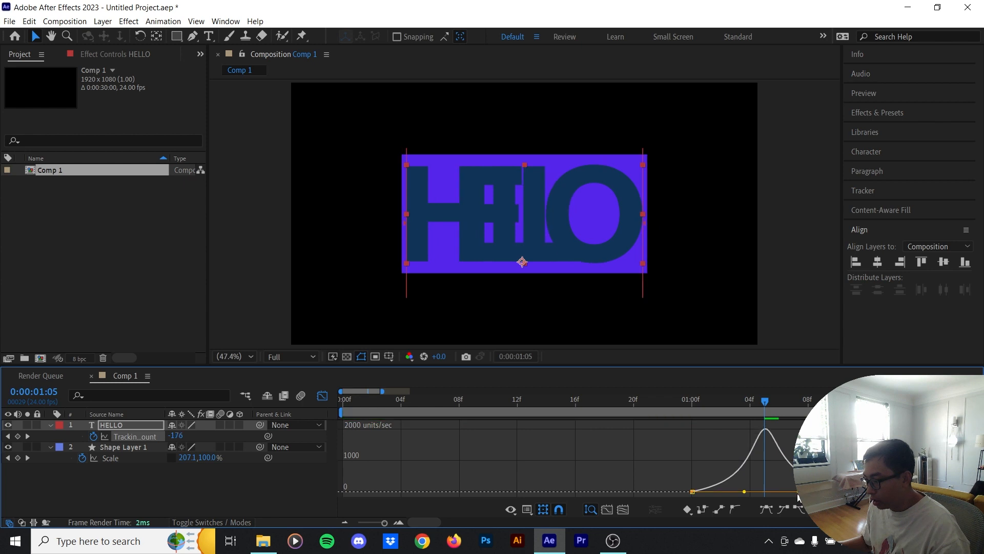
Step: Scrub through the animation to examine how HELLO's tracking follows the stretching shape
{"action": "left_click", "coordinate": [739, 404]}
{"action": "left_click_drag", "start_coordinate": [737, 403], "coordinate": [639, 413]}
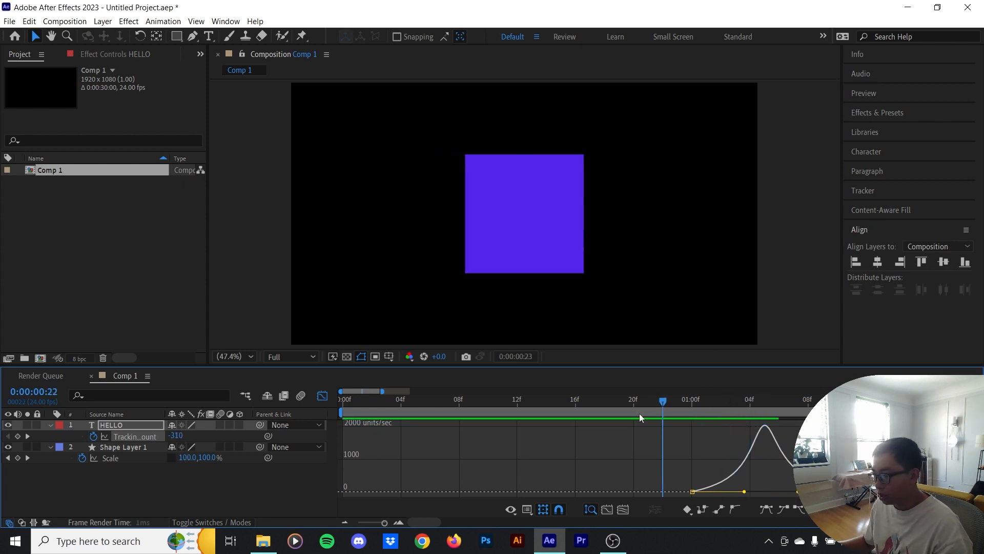
{"action": "left_click_drag", "start_coordinate": [740, 405], "coordinate": [458, 408]}
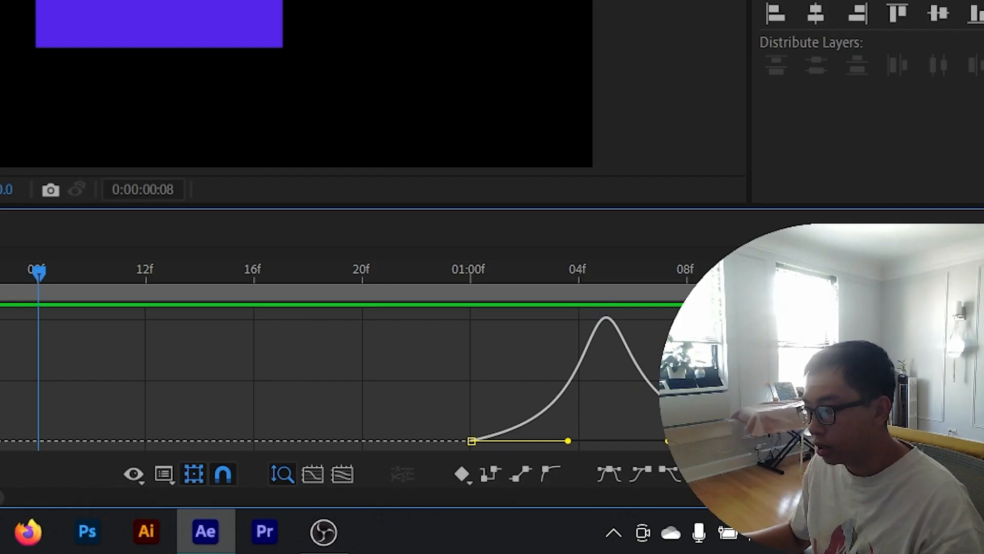
{"action": "left_click", "coordinate": [607, 274]}
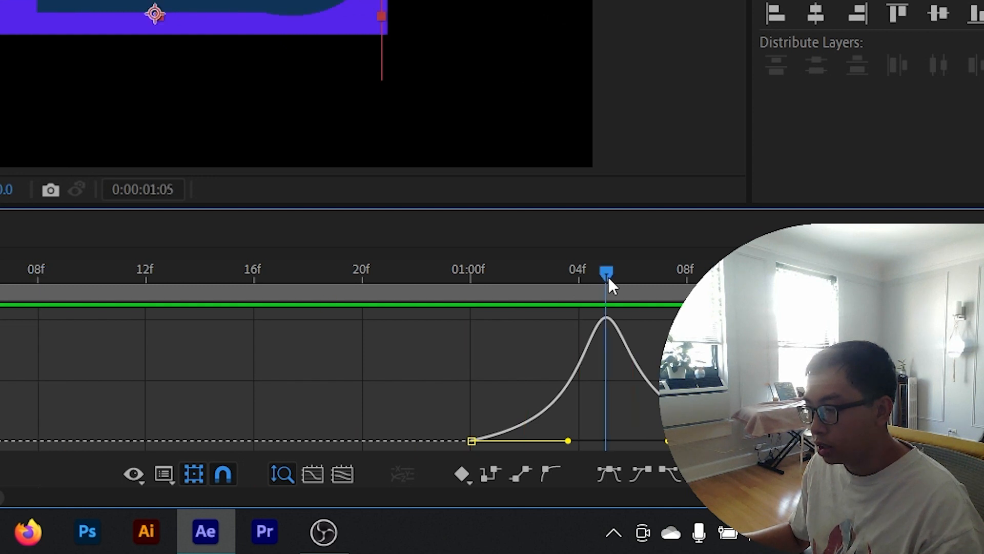
{"action": "left_click_drag", "start_coordinate": [608, 277], "coordinate": [334, 277]}
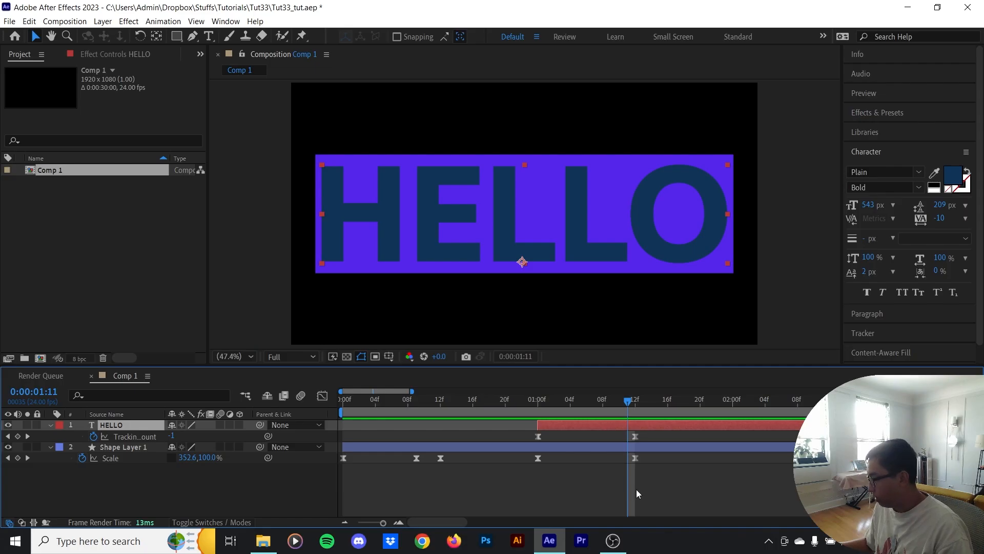
Step: Compare the speed curves of HELLO's Tracking Amount and the shape's Scale, scrub around 1:00, and return to the keyframe timeline
{"action": "left_click_drag", "start_coordinate": [639, 462], "coordinate": [627, 437]}
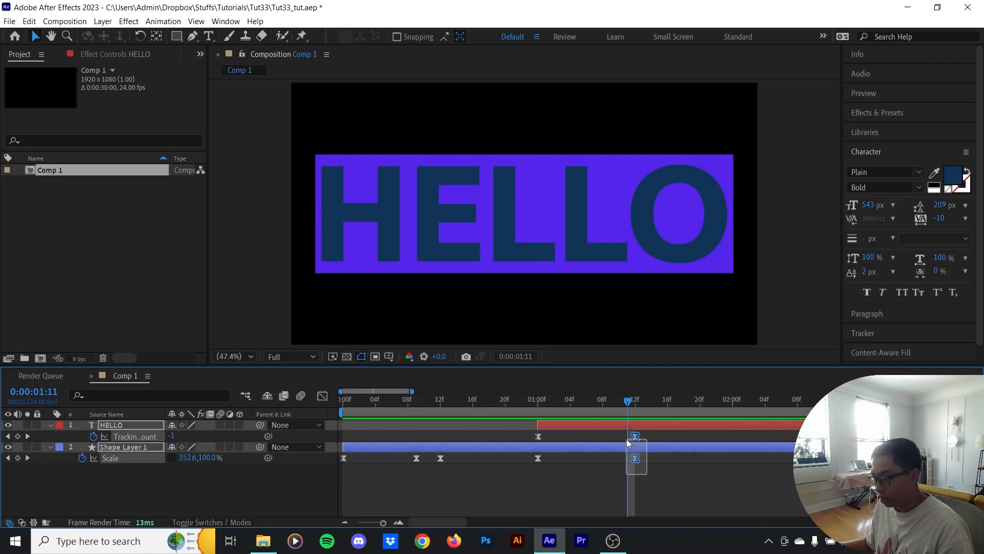
{"action": "left_click", "coordinate": [323, 396]}
{"action": "left_click_drag", "start_coordinate": [610, 399], "coordinate": [588, 408]}
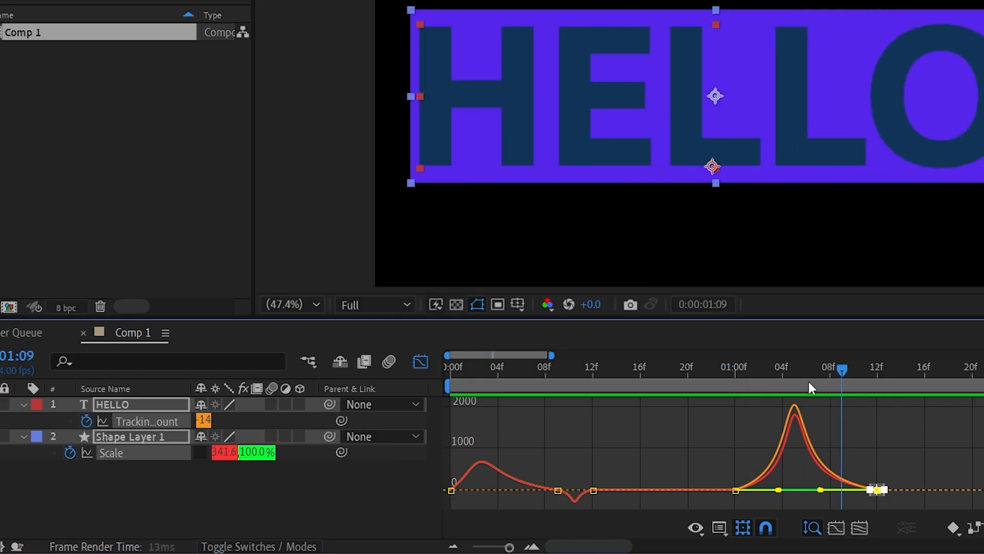
{"action": "left_click_drag", "start_coordinate": [809, 382], "coordinate": [796, 370]}
{"action": "left_click", "coordinate": [835, 442]}
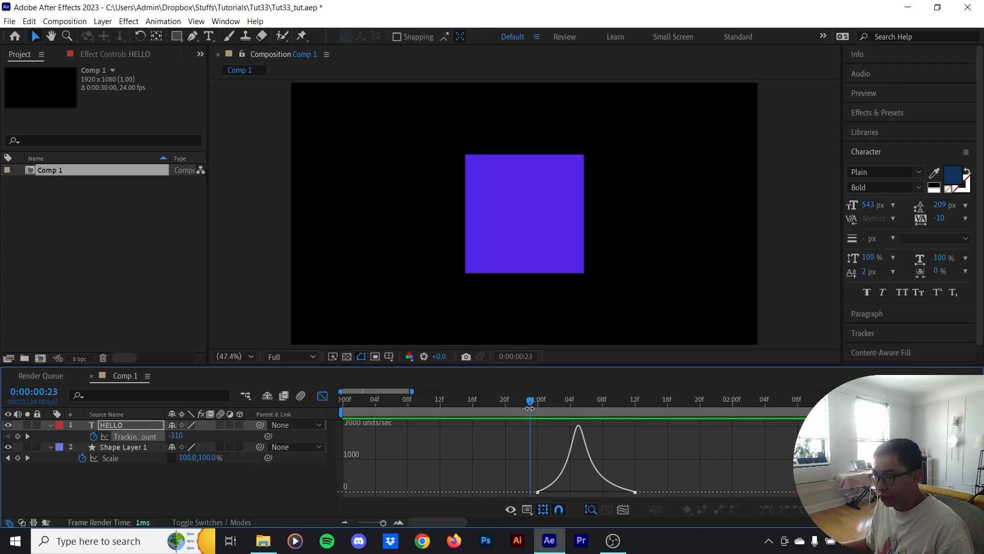
{"action": "mouse_move", "coordinate": [529, 408]}
{"action": "left_mouse_down"}
{"action": "mouse_move", "coordinate": [586, 402]}
{"action": "mouse_move", "coordinate": [604, 411]}
{"action": "mouse_move", "coordinate": [535, 414]}
{"action": "mouse_move", "coordinate": [605, 399]}
{"action": "mouse_move", "coordinate": [511, 407]}
{"action": "mouse_move", "coordinate": [630, 410]}
{"action": "mouse_move", "coordinate": [547, 414]}
{"action": "left_mouse_up"}
{"action": "left_click", "coordinate": [124, 459]}
{"action": "key", "text": "shift+F3"}
Step: Sample the shape's purple as the fill color of the HELLO text
{"action": "left_click", "coordinate": [567, 424]}
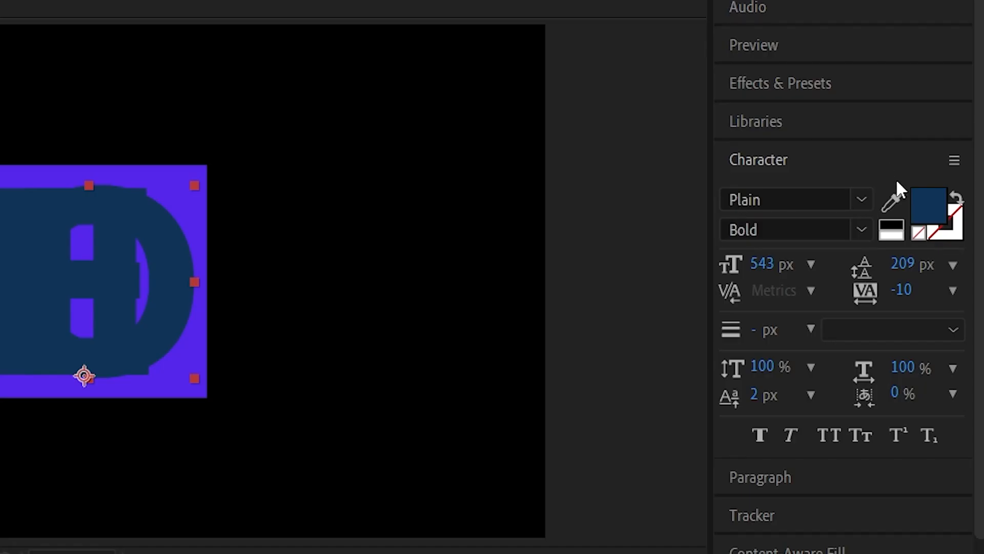
{"action": "left_click", "coordinate": [895, 201]}
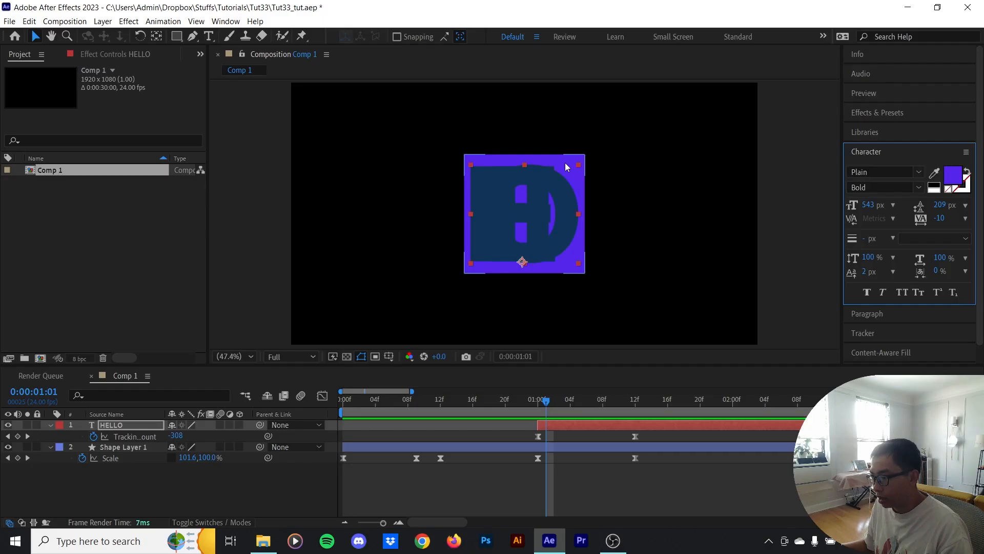
{"action": "left_click", "coordinate": [589, 160]}
Step: Keyframe Shape Layer 1's Opacity from 100% at 1:00 to 0% at 1:12
{"action": "left_click_drag", "start_coordinate": [546, 400], "coordinate": [449, 418]}
{"action": "left_click_drag", "start_coordinate": [513, 402], "coordinate": [538, 400]}
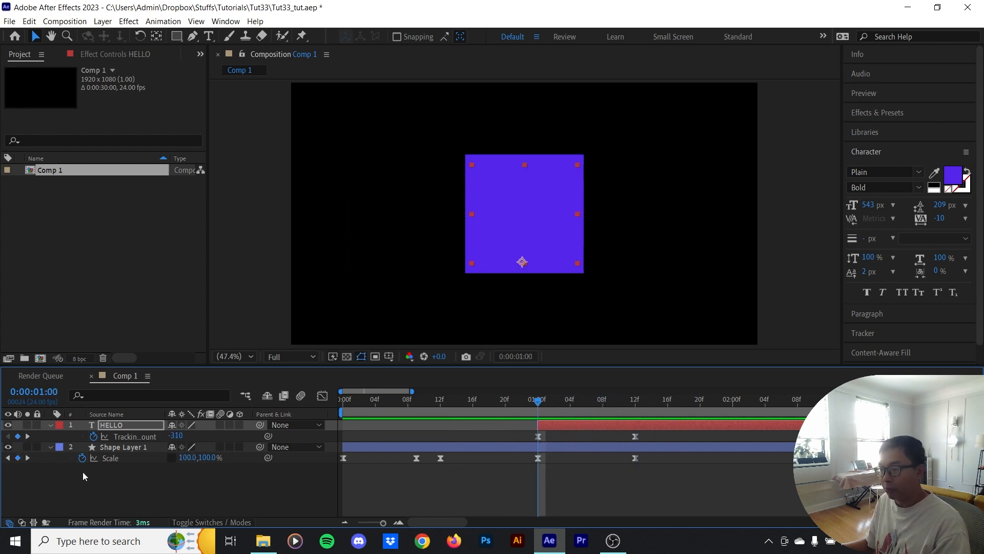
{"action": "left_click", "coordinate": [136, 447]}
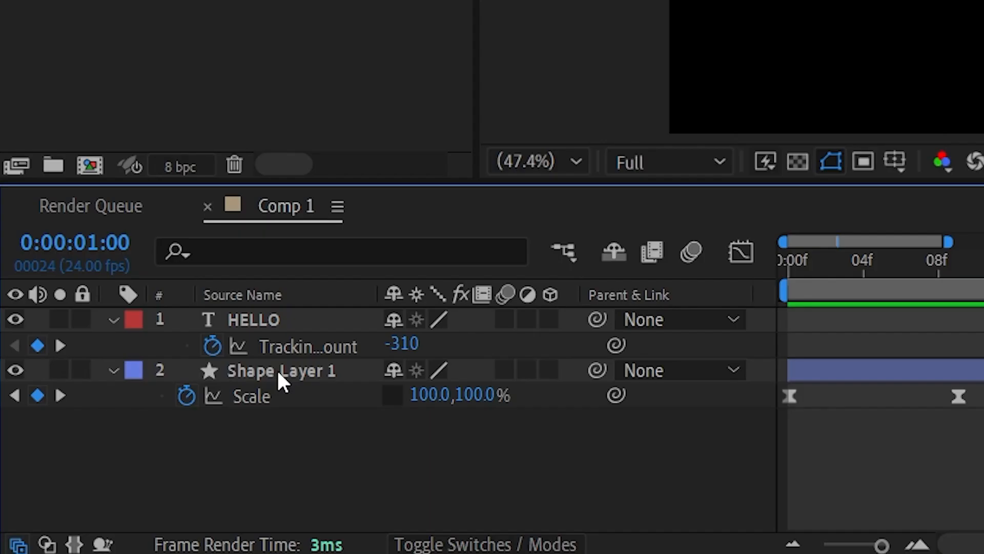
{"action": "key", "text": "Return"}
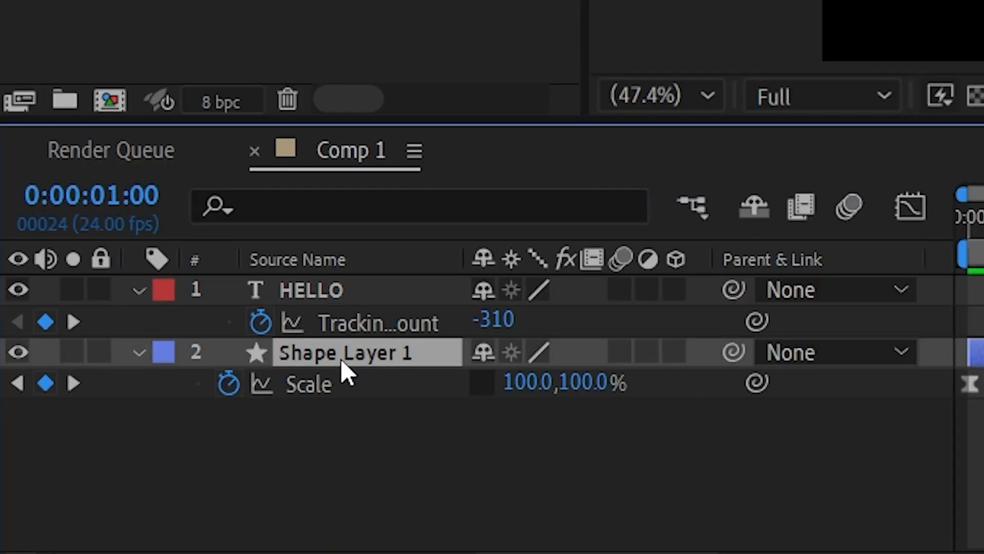
{"action": "key", "text": "t"}
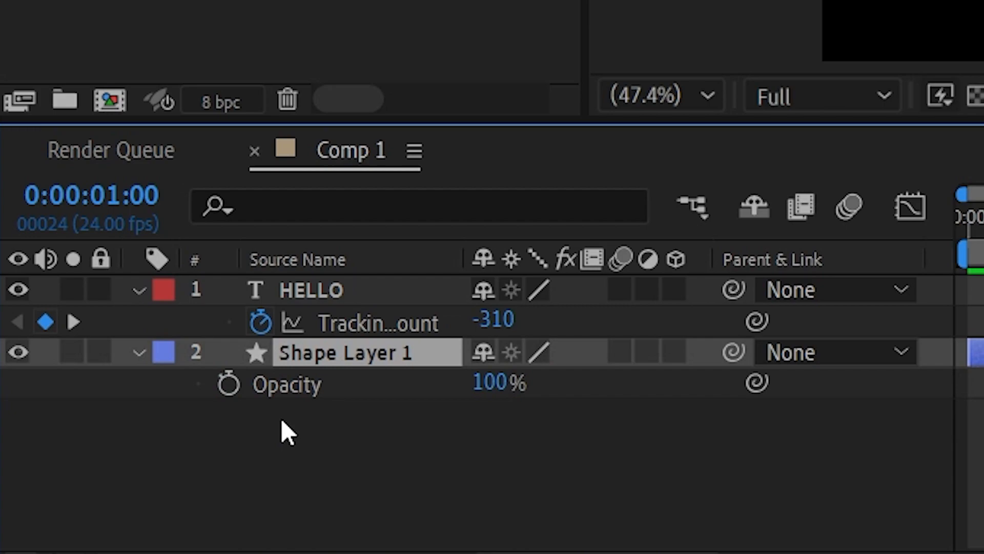
{"action": "left_click", "coordinate": [229, 385]}
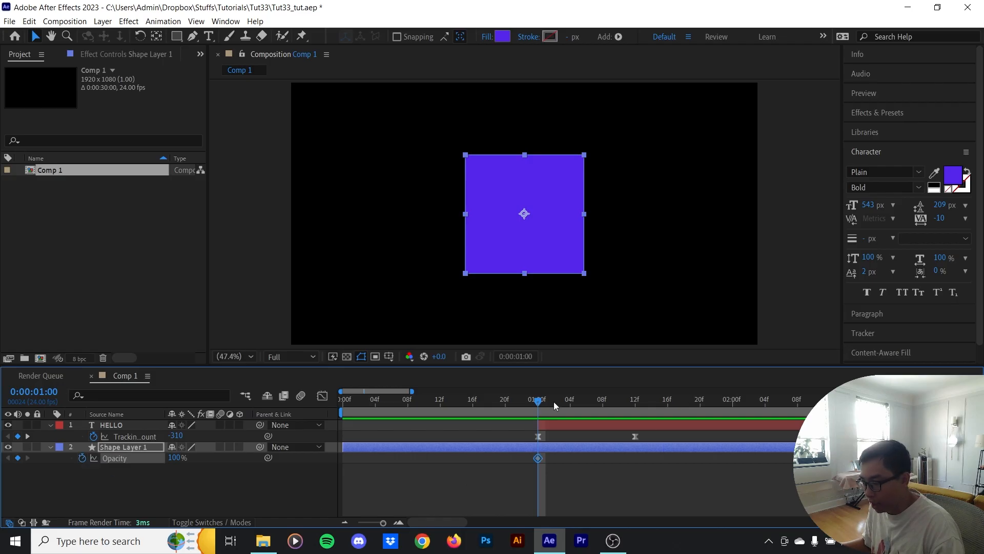
{"action": "left_click_drag", "start_coordinate": [546, 399], "coordinate": [638, 413]}
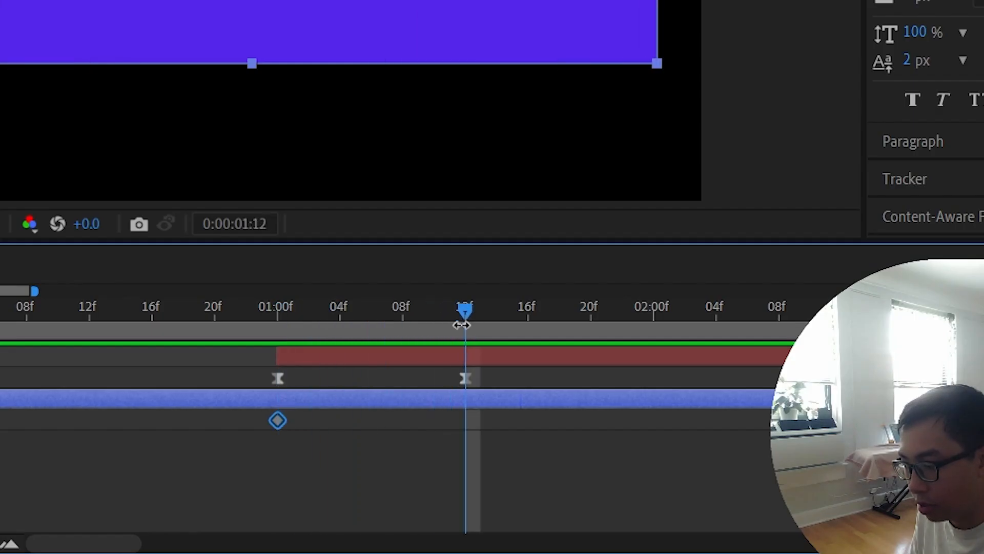
{"action": "left_click_drag", "start_coordinate": [174, 457], "coordinate": [67, 471]}
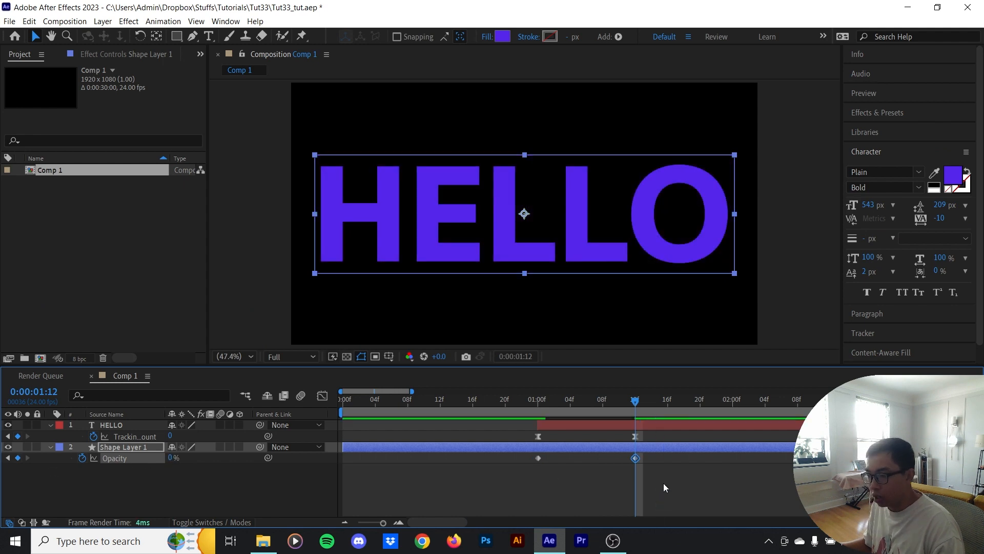
Step: Apply Easy Ease to both Opacity keyframes of Shape Layer 1
{"action": "left_click", "coordinate": [538, 459]}
{"action": "key", "text": "F9"}
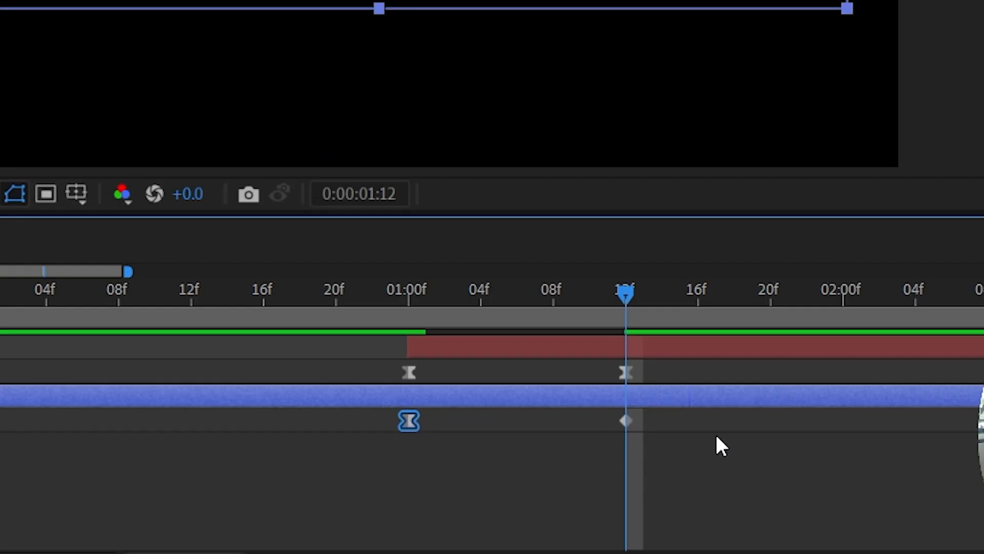
{"action": "left_click_drag", "start_coordinate": [715, 433], "coordinate": [316, 417]}
{"action": "key", "text": "F9"}
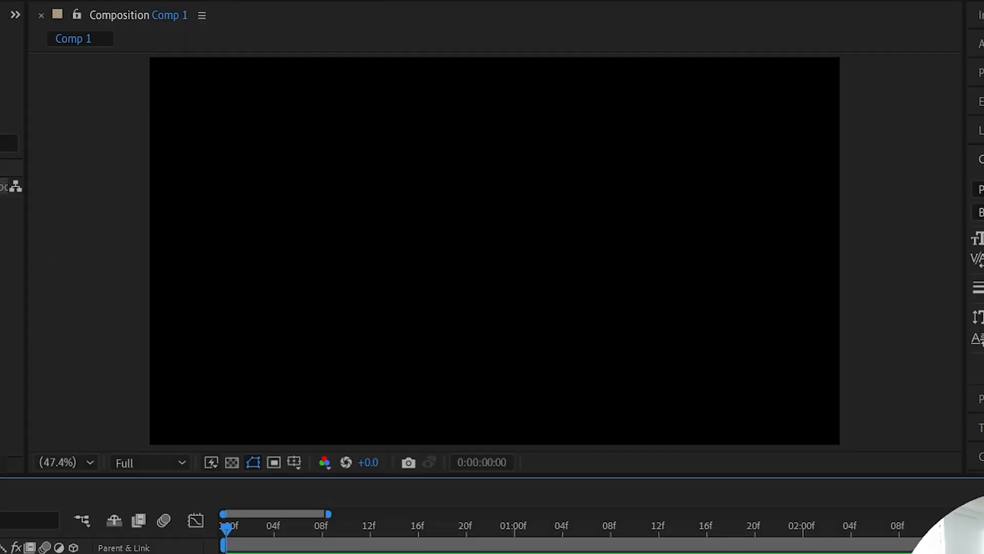
Step: Play back the full animation and scrub through the shape's fade-out between 1:00 and 1:12
{"action": "key", "text": "space"}
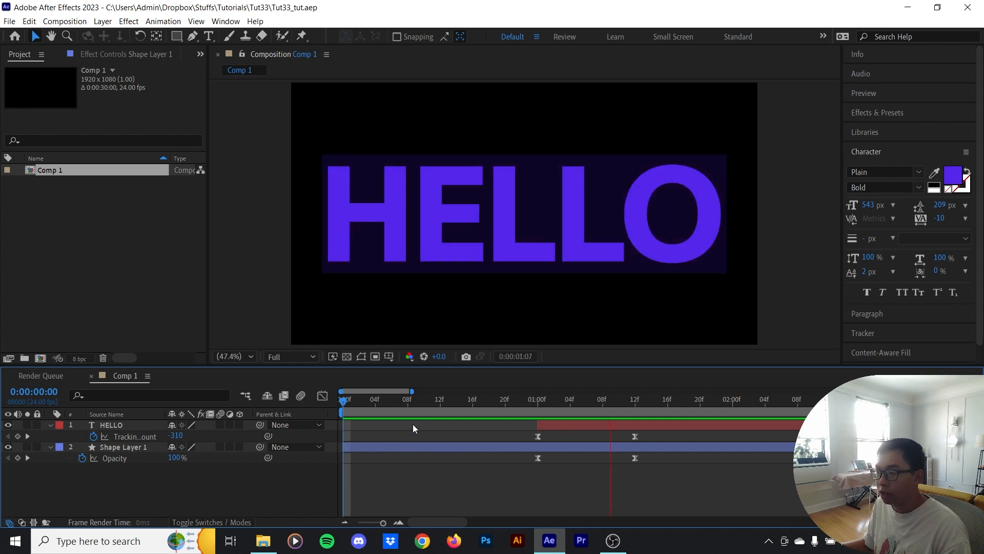
{"action": "key", "text": "space"}
{"action": "left_click_drag", "start_coordinate": [371, 418], "coordinate": [583, 436]}
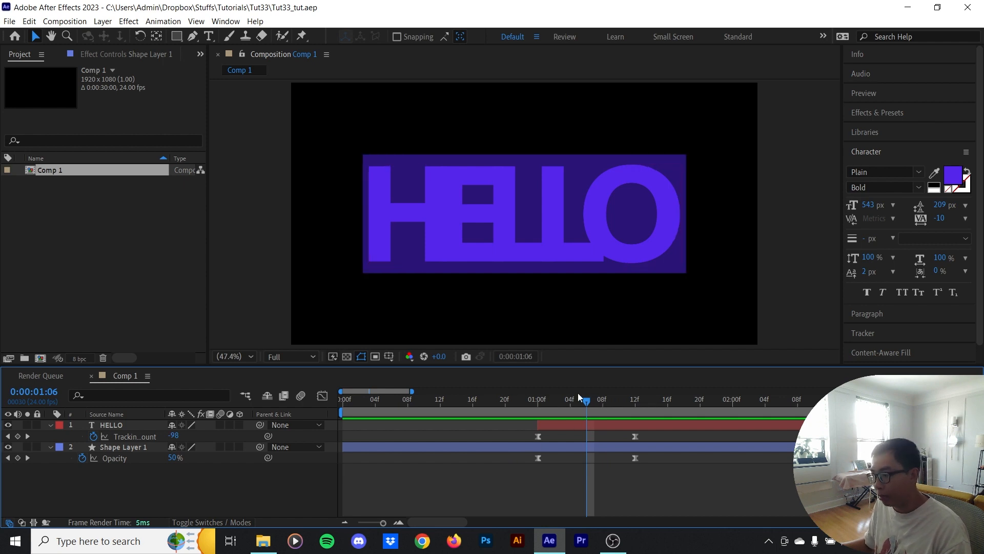
{"action": "scroll", "coordinate": [549, 264], "scroll_direction": "up", "scroll_amount": 2}
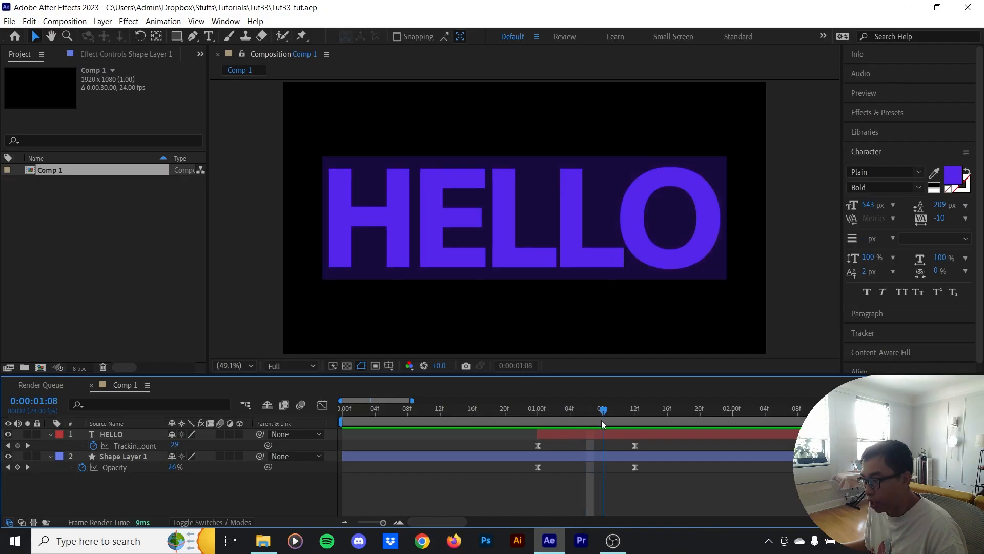
Step: Add an adjustment layer above the HELLO text layer at 1:00 and rename it CHOKING
{"action": "left_click_drag", "start_coordinate": [602, 419], "coordinate": [629, 423]}
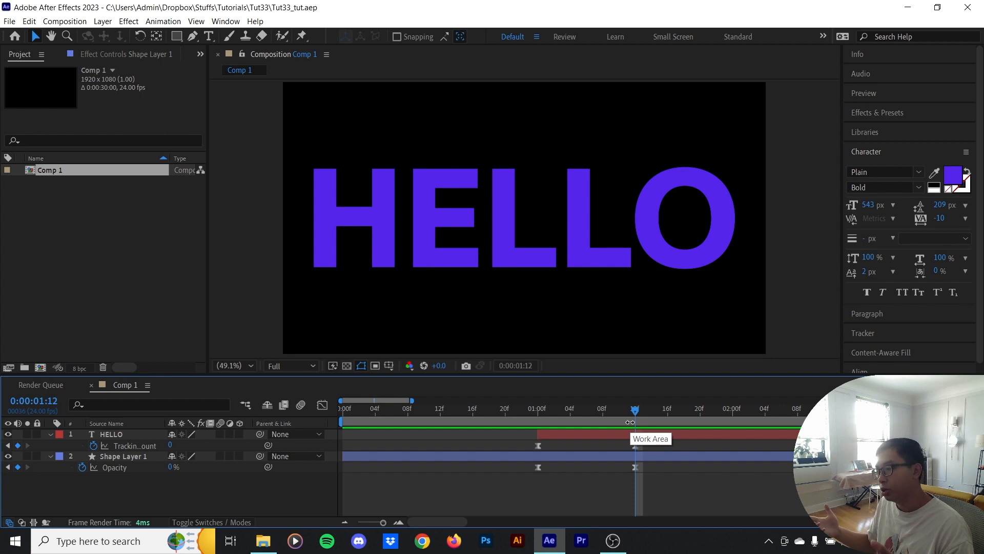
{"action": "left_click_drag", "start_coordinate": [630, 421], "coordinate": [538, 413]}
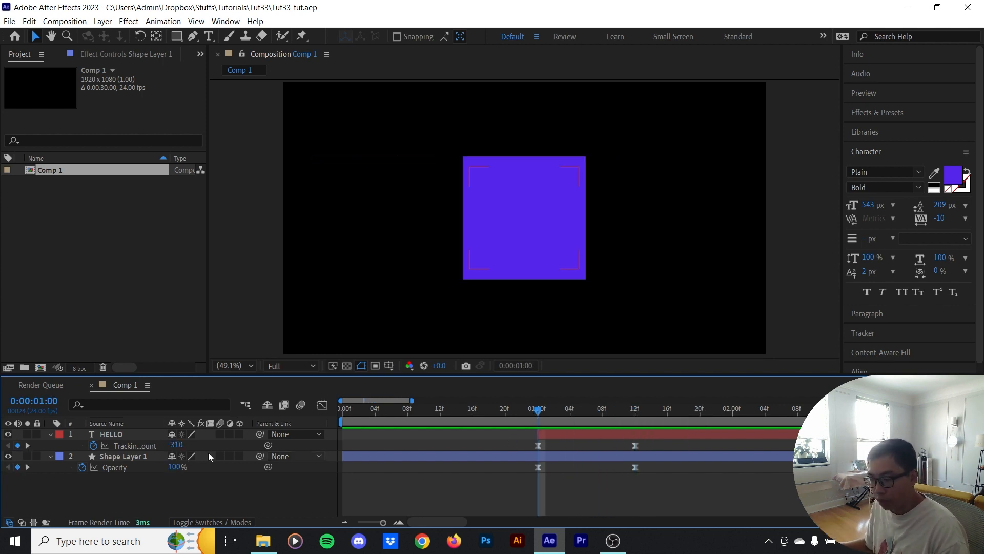
{"action": "left_click", "coordinate": [146, 435]}
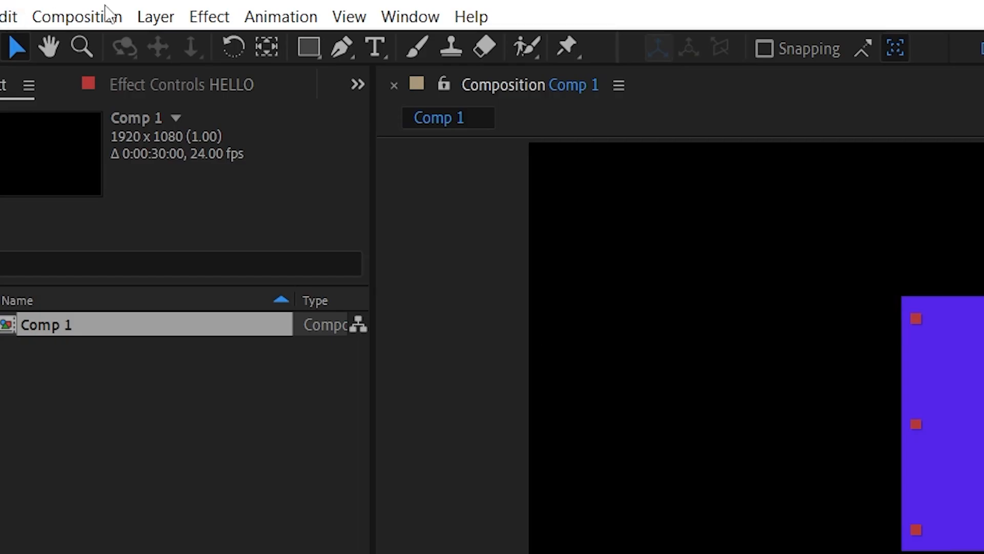
{"action": "left_click", "coordinate": [149, 20]}
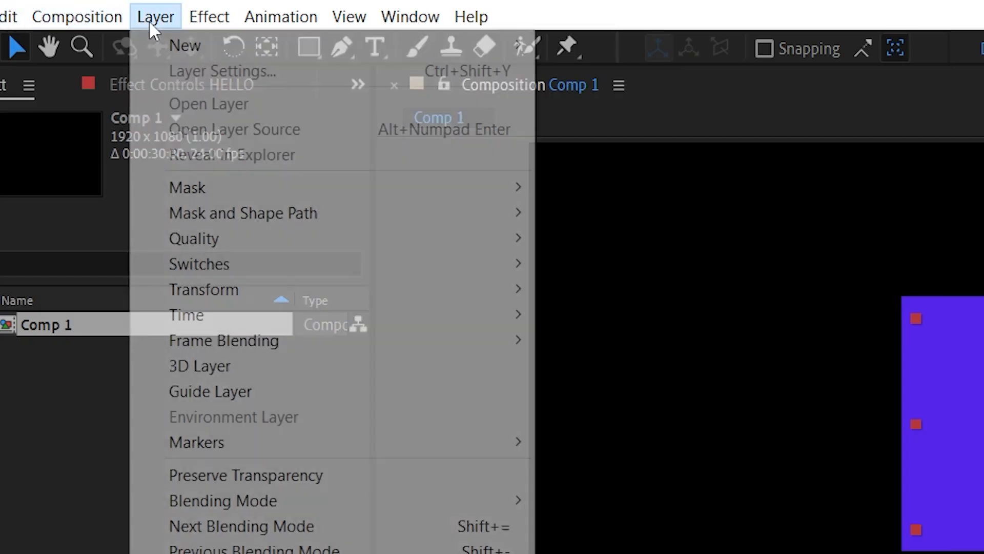
{"action": "mouse_move", "coordinate": [171, 50]}
{"action": "left_click", "coordinate": [641, 200]}
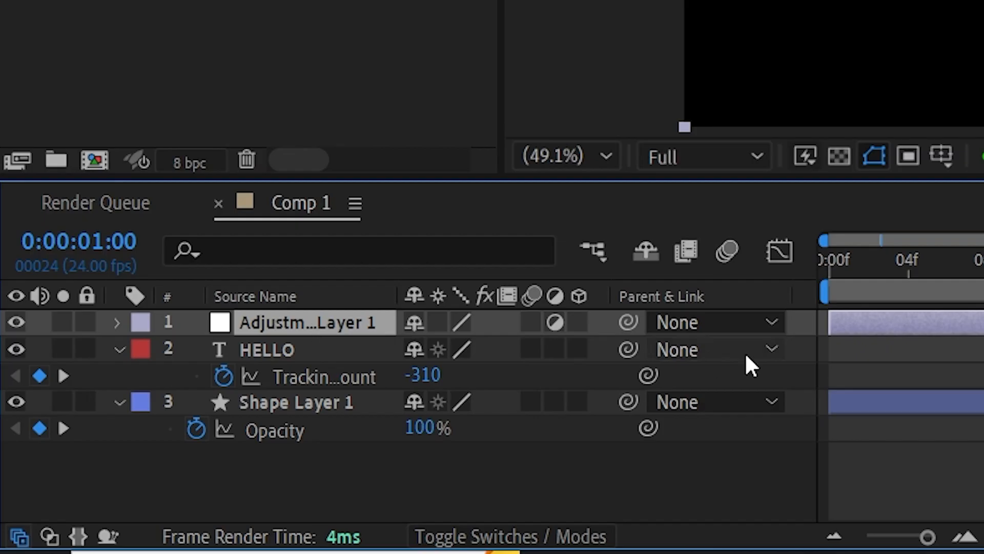
{"action": "key", "text": "Return"}
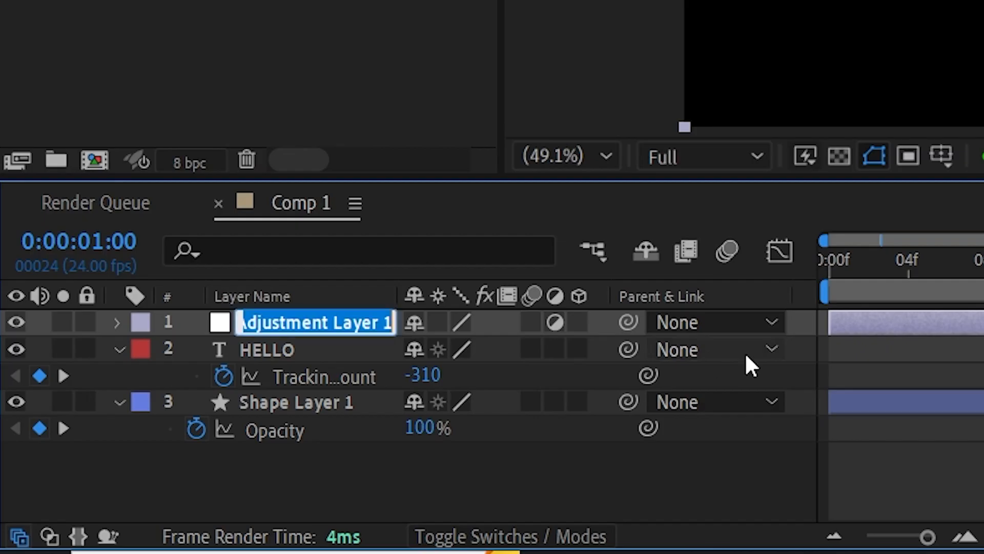
{"action": "type", "text": "CHOKIN"}
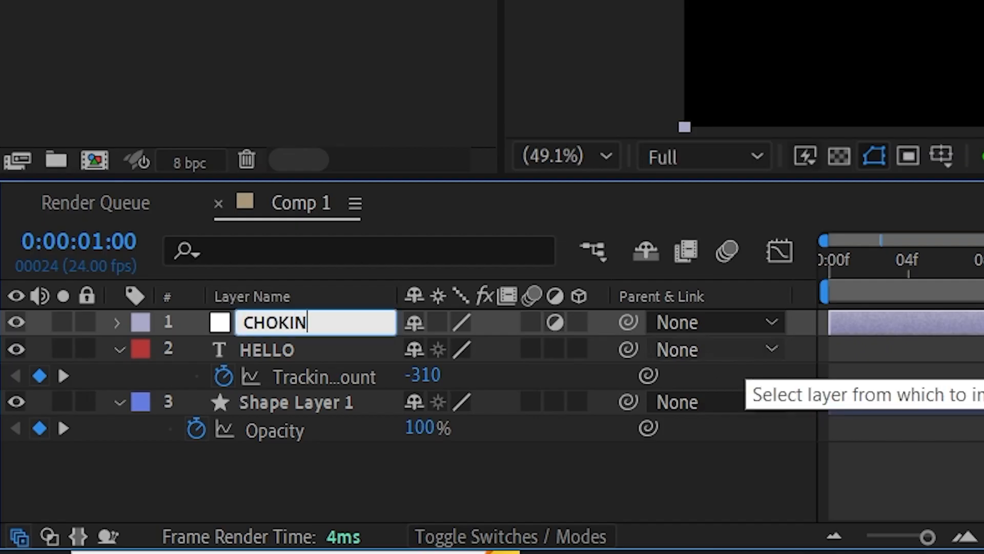
{"action": "type", "text": "G"}
{"action": "key", "text": "Return"}
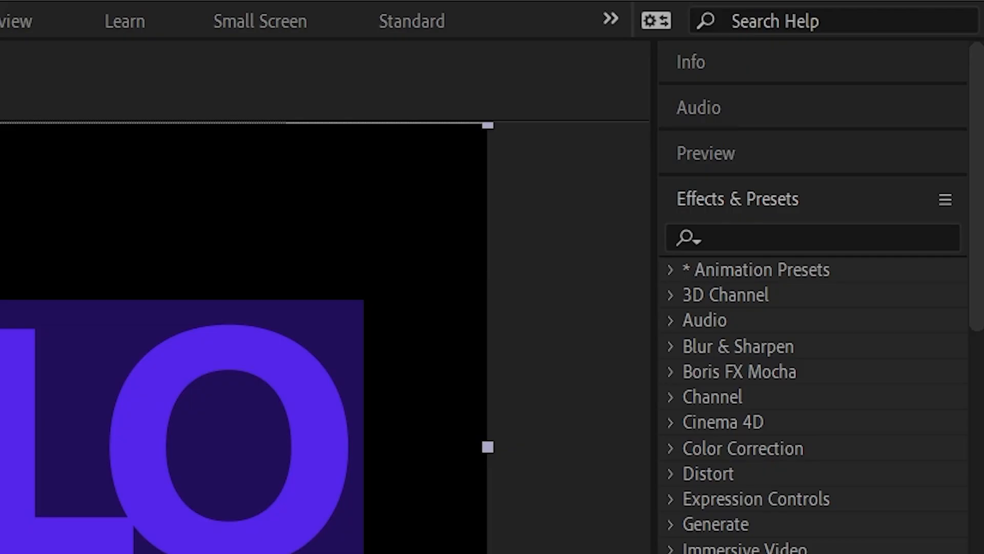
Step: Search the effects for "matte ch" and apply Matte Choker to the CHOKING adjustment layer
{"action": "left_click", "coordinate": [755, 231]}
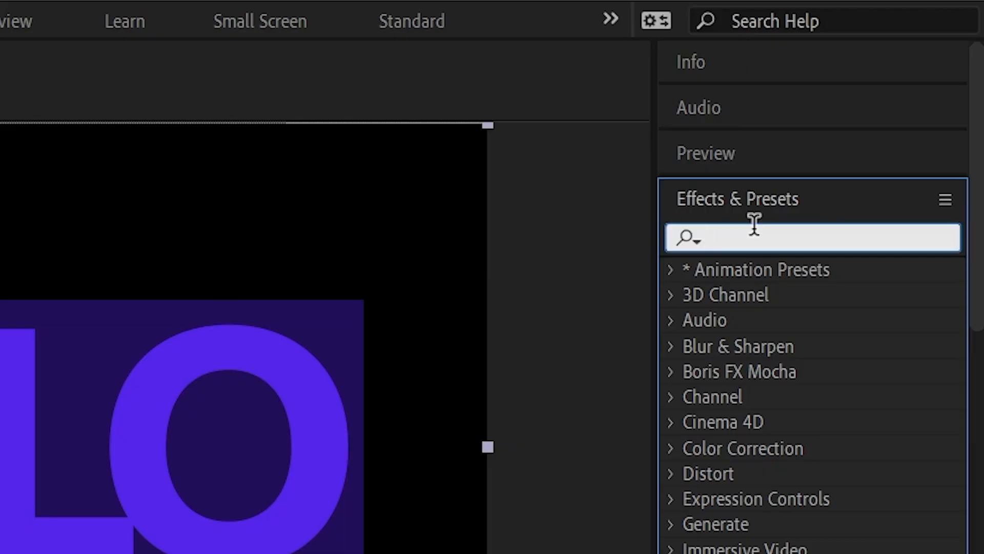
{"action": "type", "text": "matte ch"}
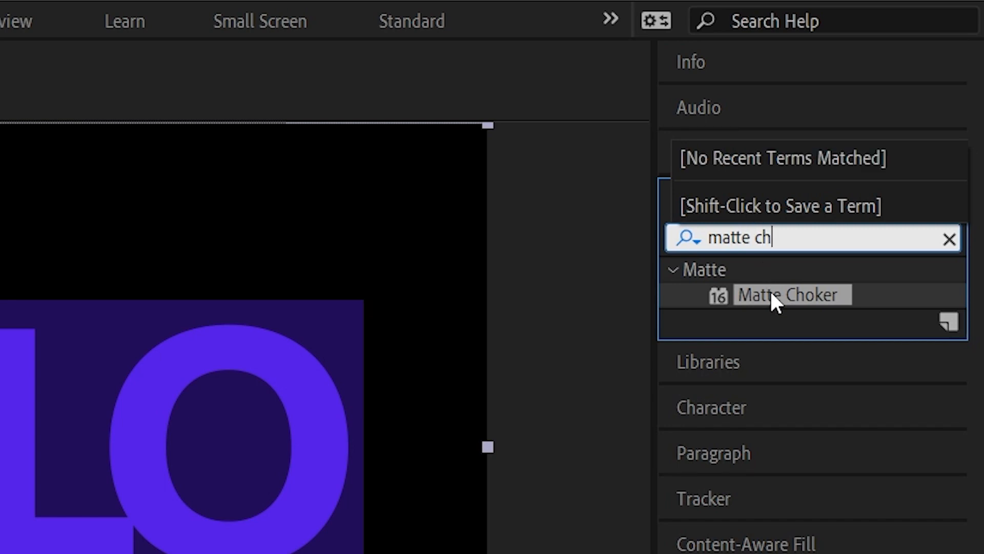
{"action": "left_click_drag", "start_coordinate": [770, 291], "coordinate": [605, 416]}
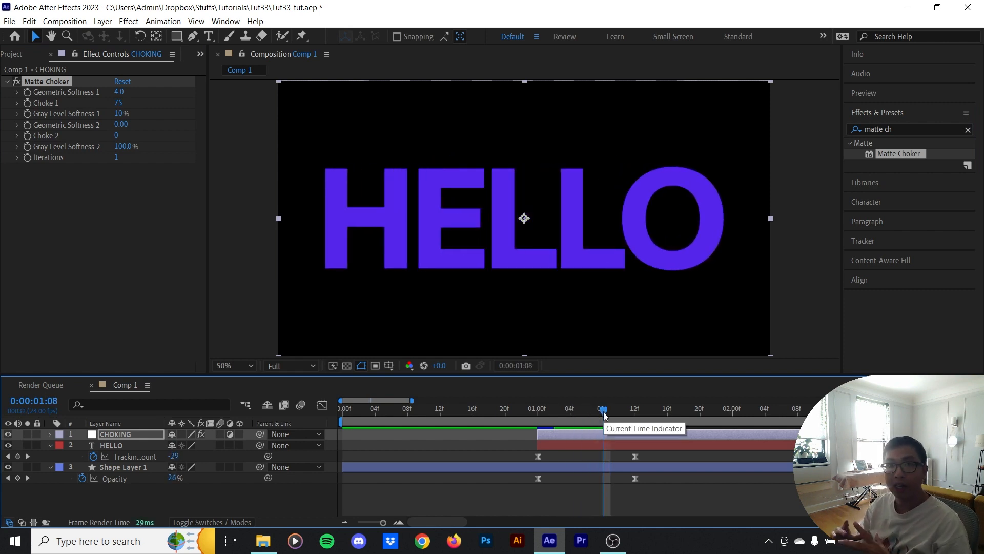
Step: With the overlapping letters at 1:03 in view, set Matte Choker's Gray Level Softness 1 to 0% and Geometric Softness 1 to 20.1
{"action": "left_click_drag", "start_coordinate": [604, 415], "coordinate": [578, 417]}
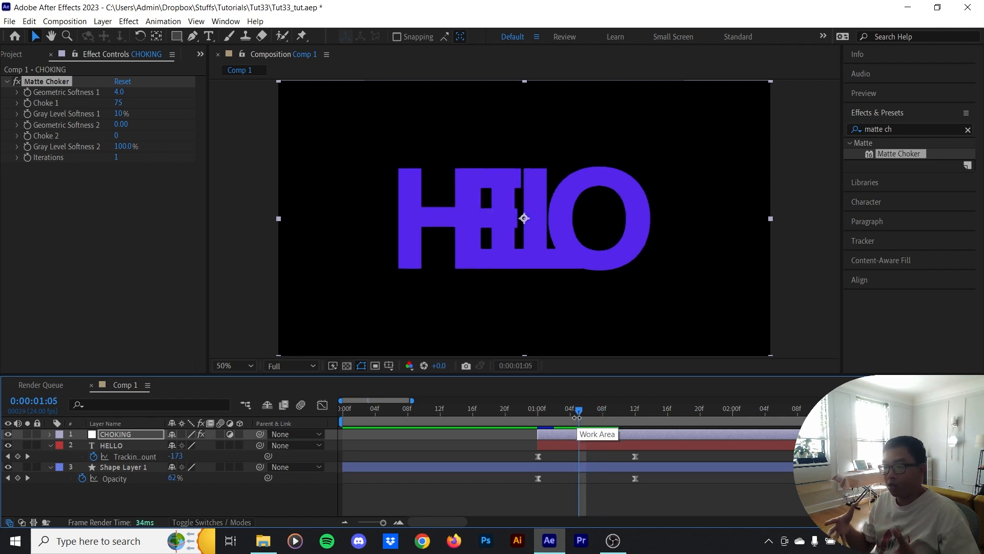
{"action": "left_click_drag", "start_coordinate": [577, 417], "coordinate": [564, 420]}
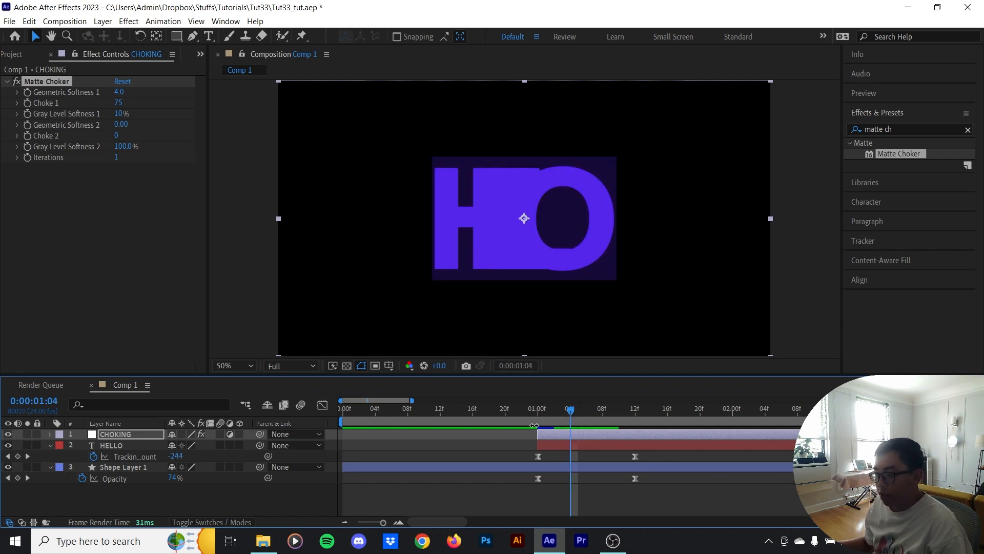
{"action": "left_click", "coordinate": [565, 413]}
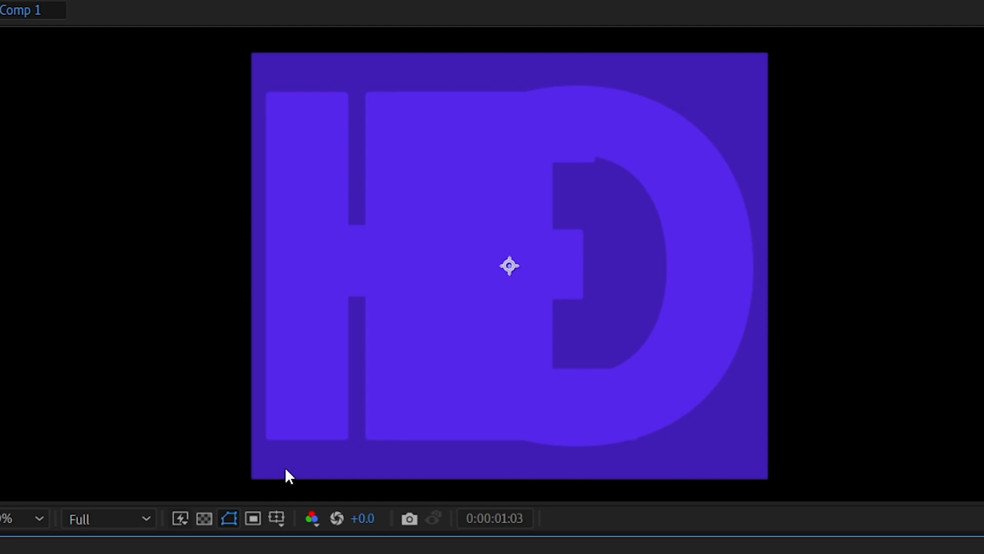
{"action": "left_click", "coordinate": [8, 520]}
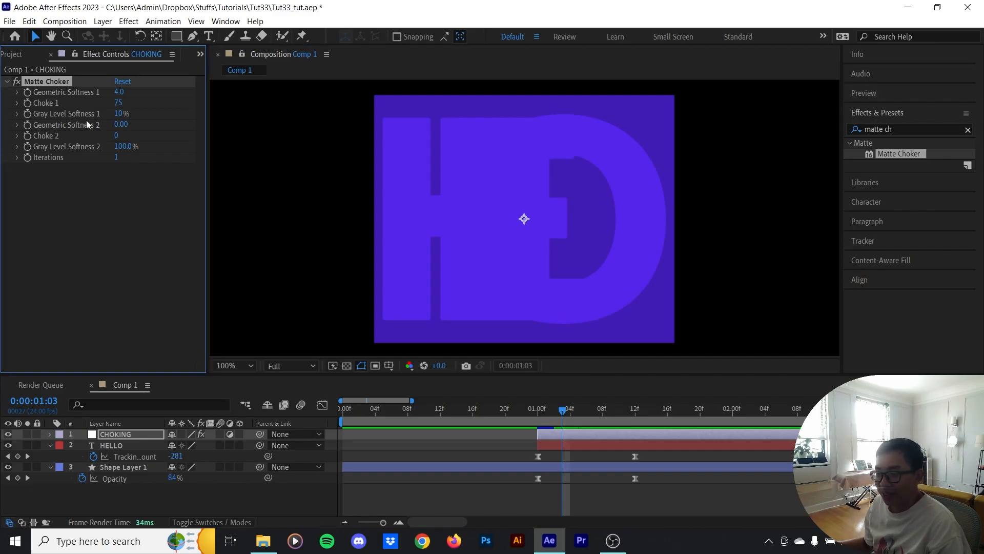
{"action": "left_click_drag", "start_coordinate": [117, 114], "coordinate": [73, 123]}
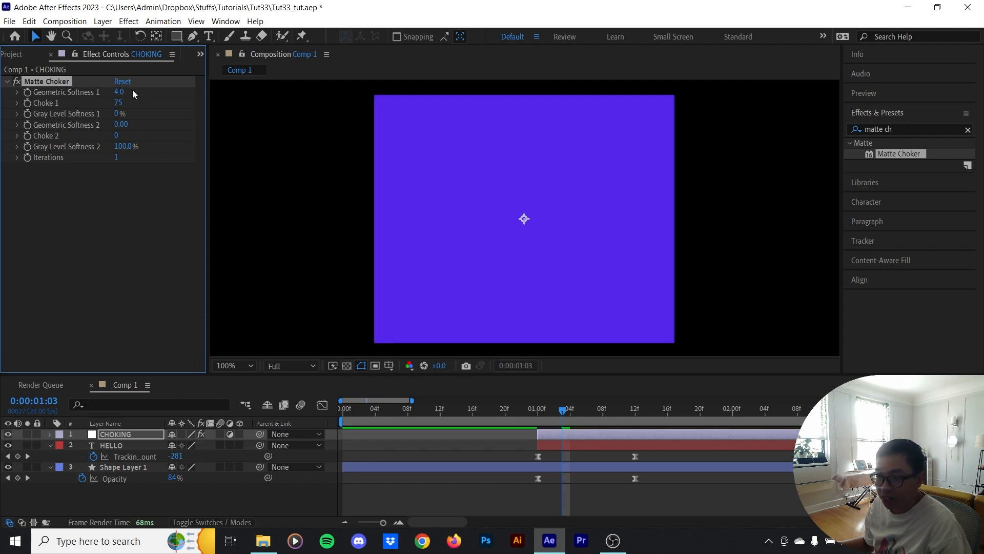
{"action": "left_click_drag", "start_coordinate": [124, 92], "coordinate": [154, 92]}
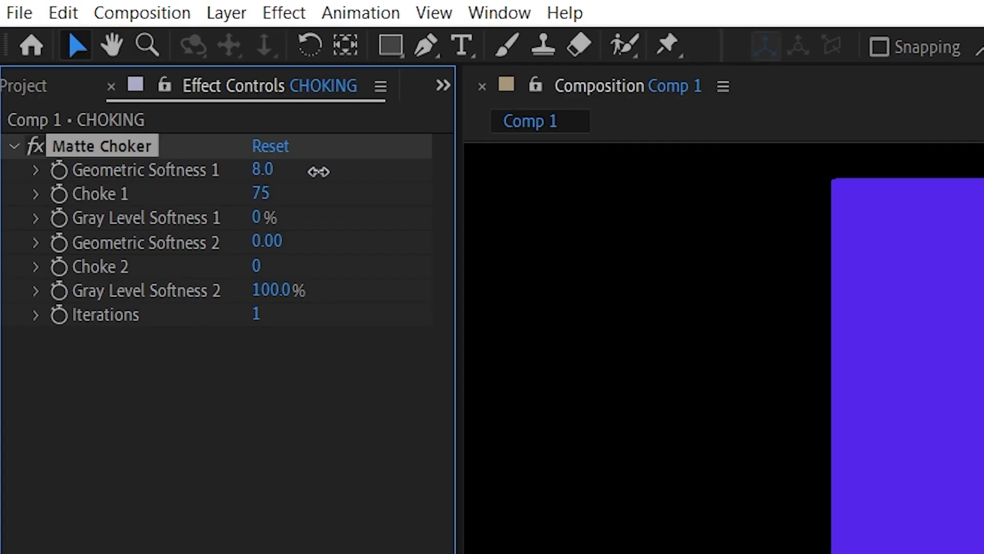
{"action": "left_click_drag", "start_coordinate": [357, 171], "coordinate": [501, 176]}
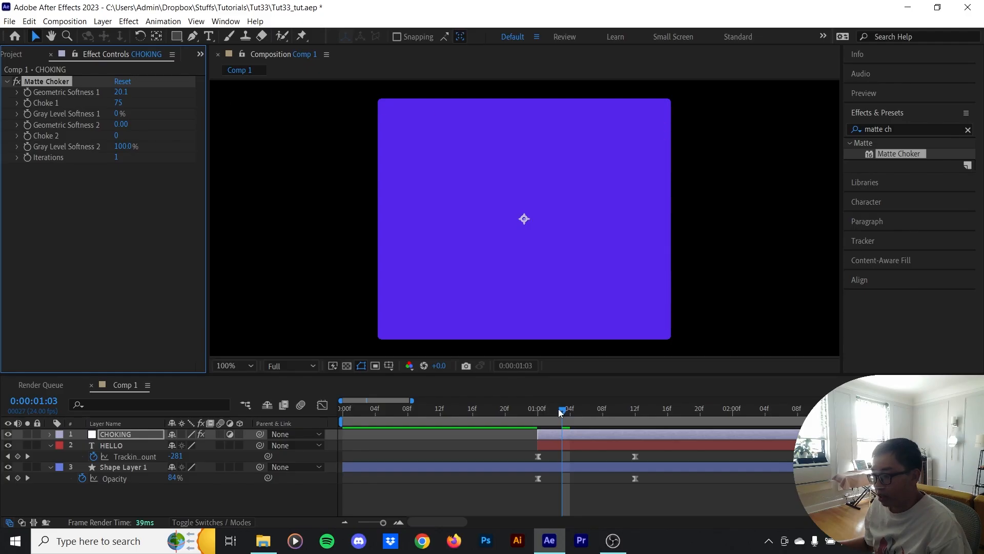
Step: Set Matte Choker's Choke 1 to 113 and inspect the rounded letter edges up close around 1:02 to 1:03
{"action": "left_click_drag", "start_coordinate": [560, 412], "coordinate": [571, 413]}
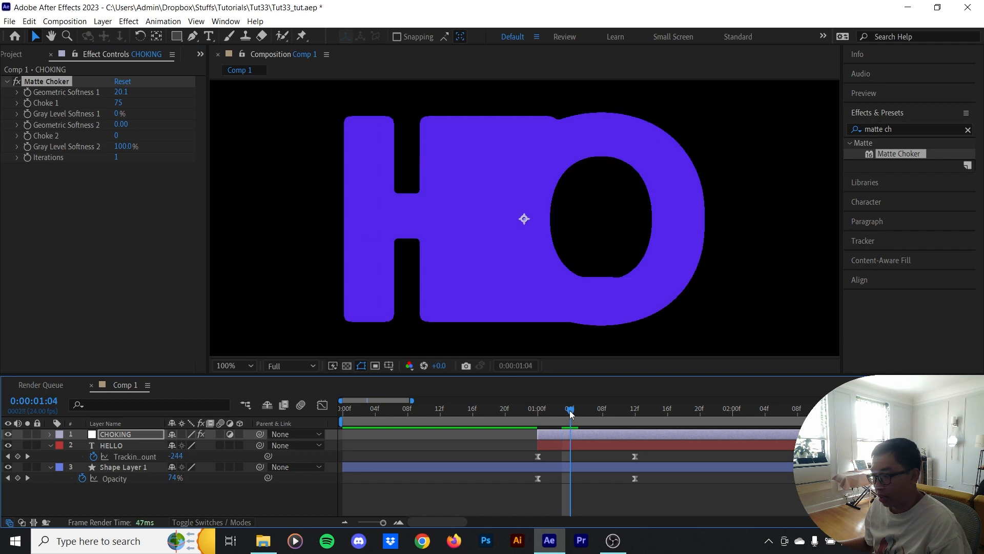
{"action": "left_click_drag", "start_coordinate": [121, 105], "coordinate": [156, 106]}
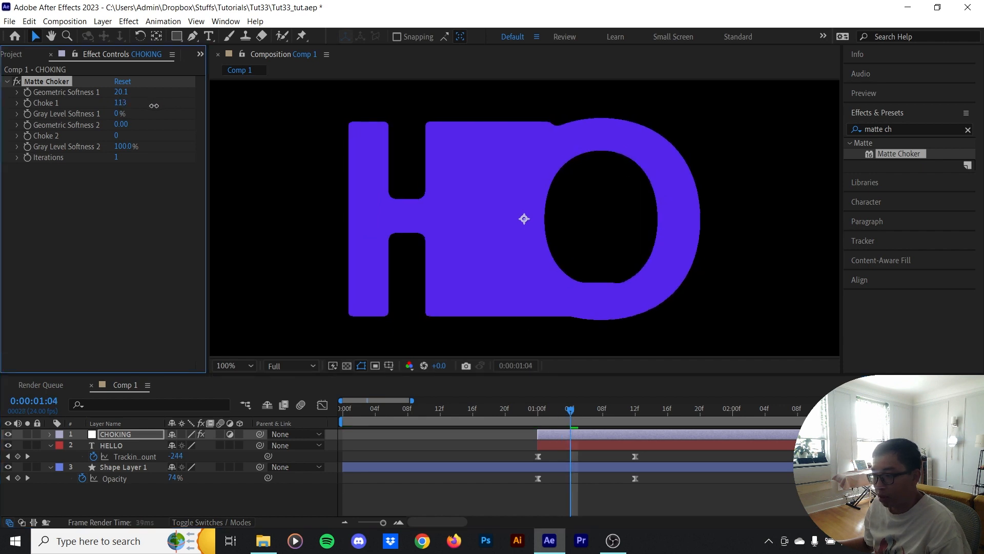
{"action": "mouse_move", "coordinate": [570, 413]}
{"action": "left_mouse_down"}
{"action": "mouse_move", "coordinate": [543, 415]}
{"action": "mouse_move", "coordinate": [569, 412]}
{"action": "mouse_move", "coordinate": [555, 413]}
{"action": "left_mouse_up"}
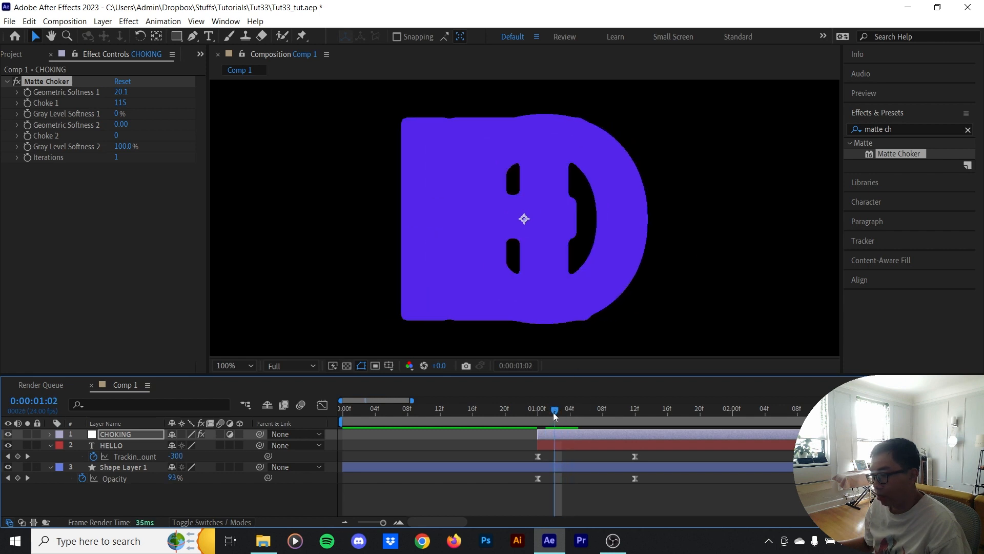
{"action": "mouse_move", "coordinate": [119, 104]}
{"action": "left_mouse_down"}
{"action": "mouse_move", "coordinate": [97, 111]}
{"action": "mouse_move", "coordinate": [117, 110]}
{"action": "left_mouse_up"}
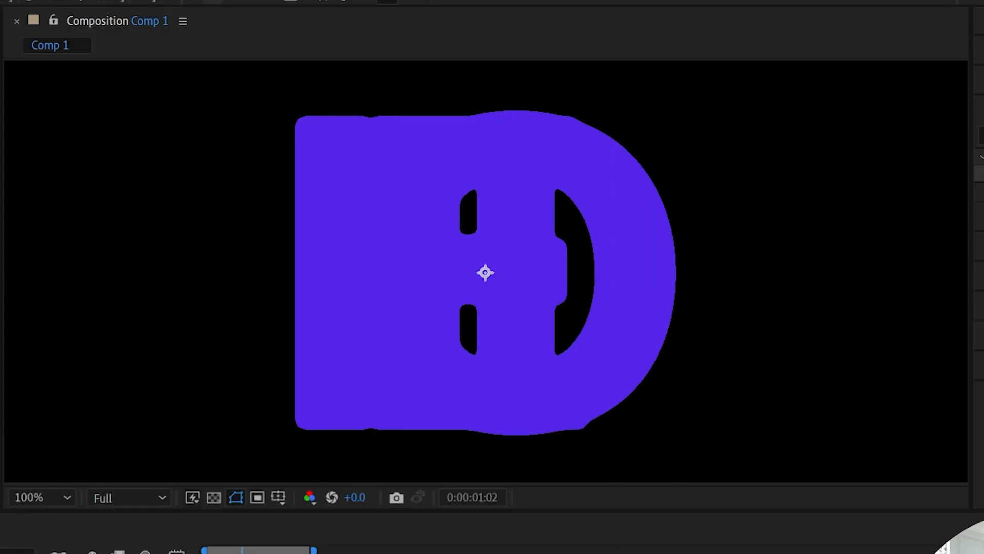
{"action": "key", "text": "period"}
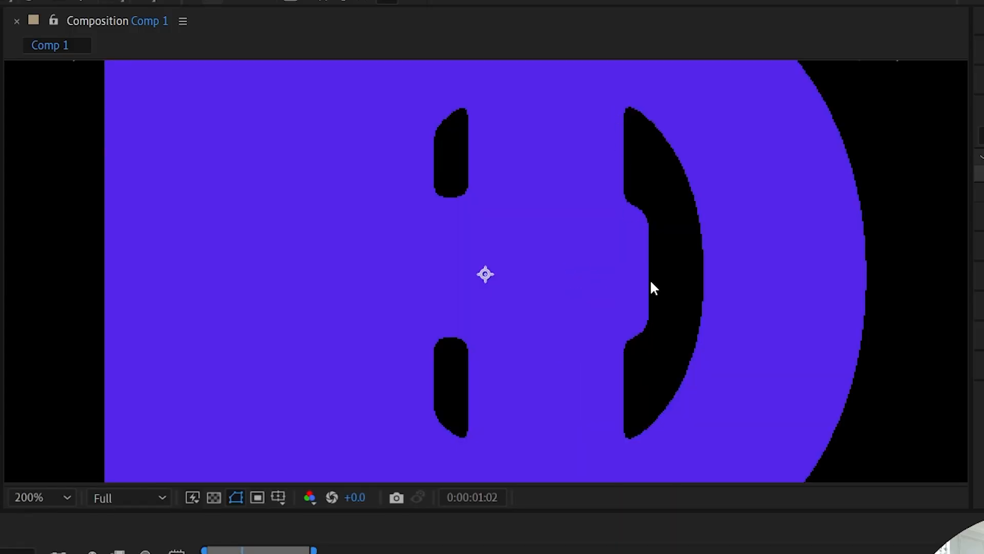
{"action": "key", "text": "comma"}
{"action": "key", "text": "period"}
{"action": "key", "text": "Page_Down"}
{"action": "key", "text": "comma"}
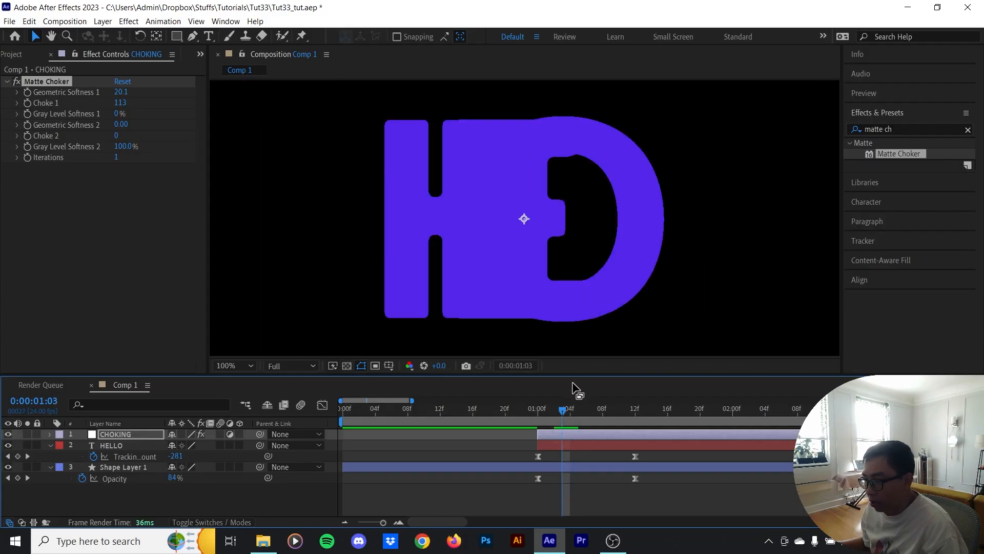
Step: Raise Geometric Softness 1 to 22.1, adjust Choke 1, and check the letter shapes from 1:01 to 1:03
{"action": "mouse_move", "coordinate": [576, 411]}
{"action": "left_mouse_down"}
{"action": "mouse_move", "coordinate": [599, 416]}
{"action": "mouse_move", "coordinate": [579, 426]}
{"action": "mouse_move", "coordinate": [585, 413]}
{"action": "left_mouse_up"}
{"action": "scroll", "coordinate": [519, 180], "scroll_direction": "down", "scroll_amount": 1}
{"action": "mouse_move", "coordinate": [125, 94]}
{"action": "left_mouse_down"}
{"action": "mouse_move", "coordinate": [117, 104]}
{"action": "mouse_move", "coordinate": [129, 105]}
{"action": "left_mouse_up"}
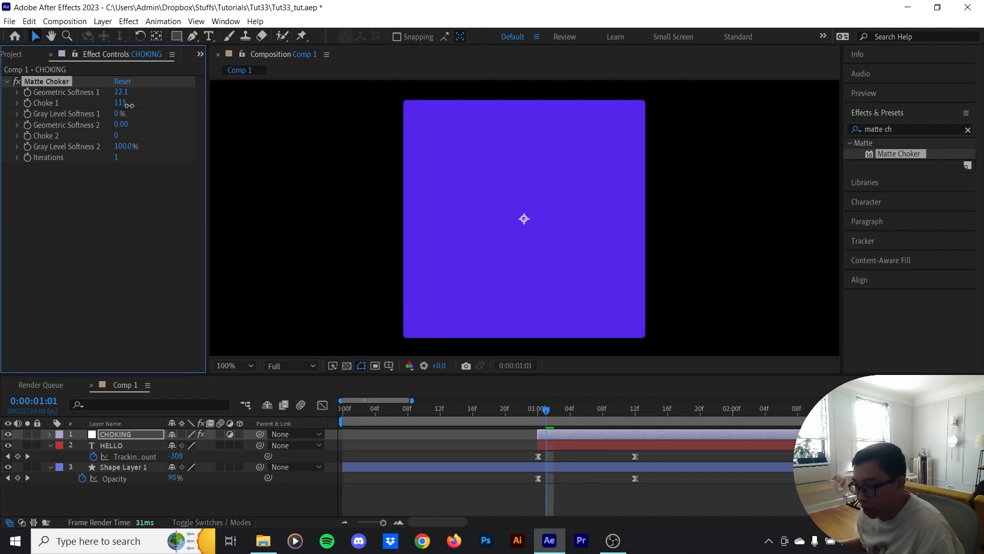
{"action": "scroll", "coordinate": [528, 259], "scroll_direction": "down", "scroll_amount": 1}
{"action": "left_click_drag", "start_coordinate": [546, 410], "coordinate": [560, 415]}
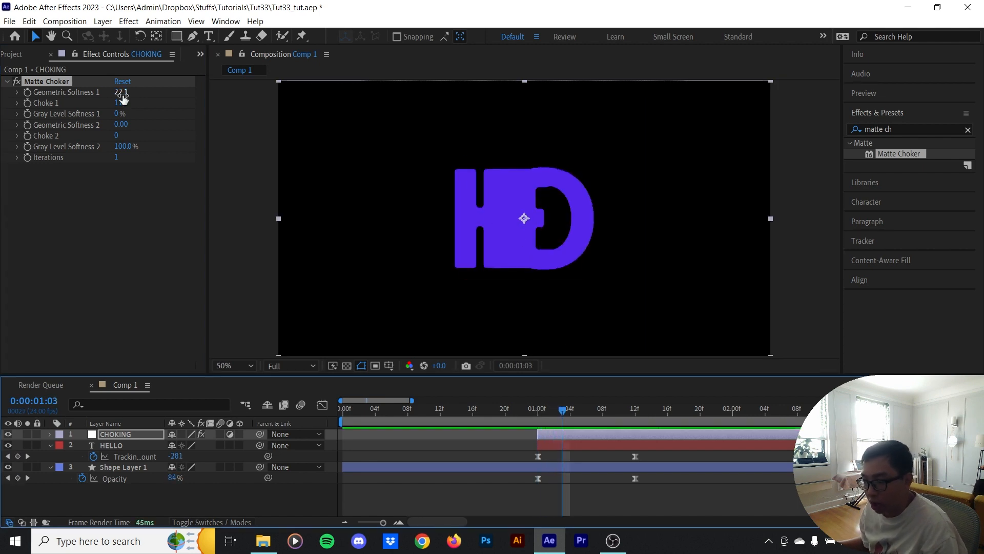
Step: Set Geometric Softness 1 to 19.0 and Choke 1 to 90, and play back the text reveal
{"action": "mouse_move", "coordinate": [119, 91]}
{"action": "left_mouse_down"}
{"action": "mouse_move", "coordinate": [82, 102]}
{"action": "mouse_move", "coordinate": [119, 107]}
{"action": "mouse_move", "coordinate": [107, 106]}
{"action": "left_mouse_up"}
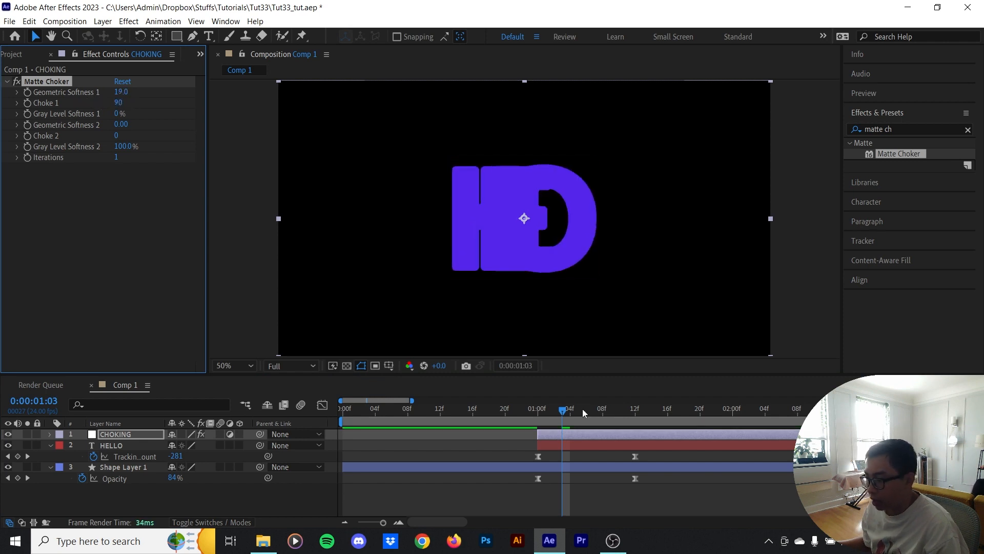
{"action": "key", "text": "space"}
{"action": "key", "text": "space"}
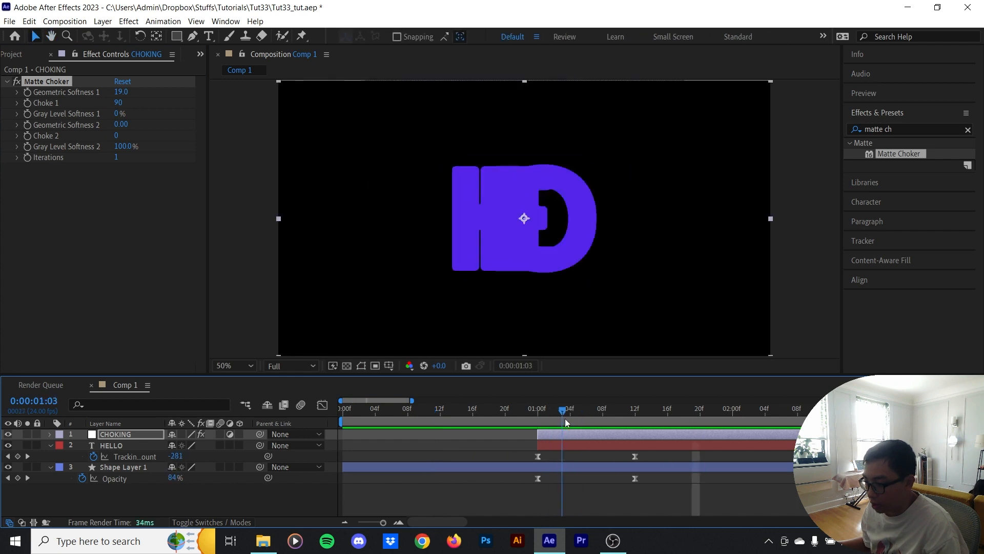
{"action": "left_click_drag", "start_coordinate": [565, 418], "coordinate": [395, 447]}
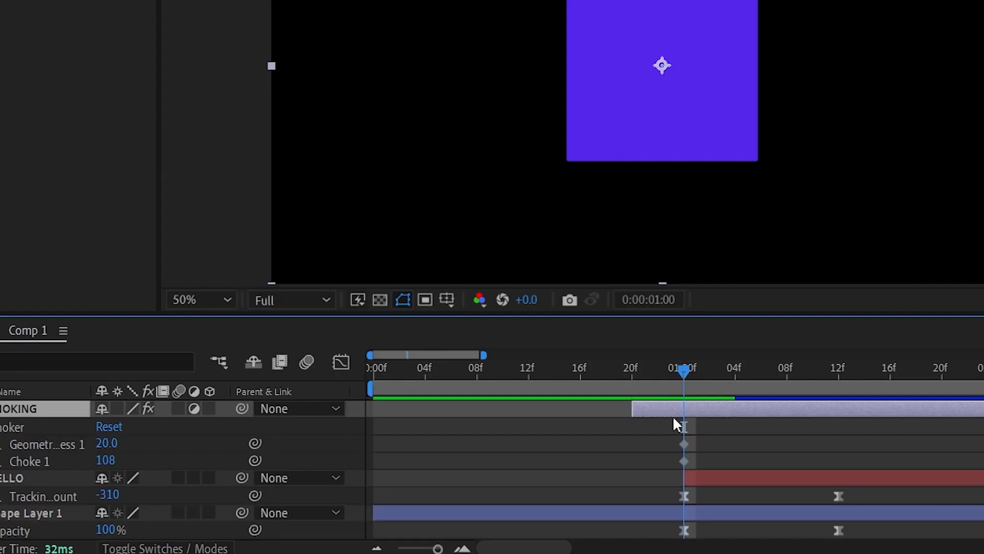
Step: Keyframe Geometric Softness 1 and Choke 1 to 0 at 0:21 on the CHOKING layer and preview the transition
{"action": "left_click_drag", "start_coordinate": [673, 415], "coordinate": [631, 383]}
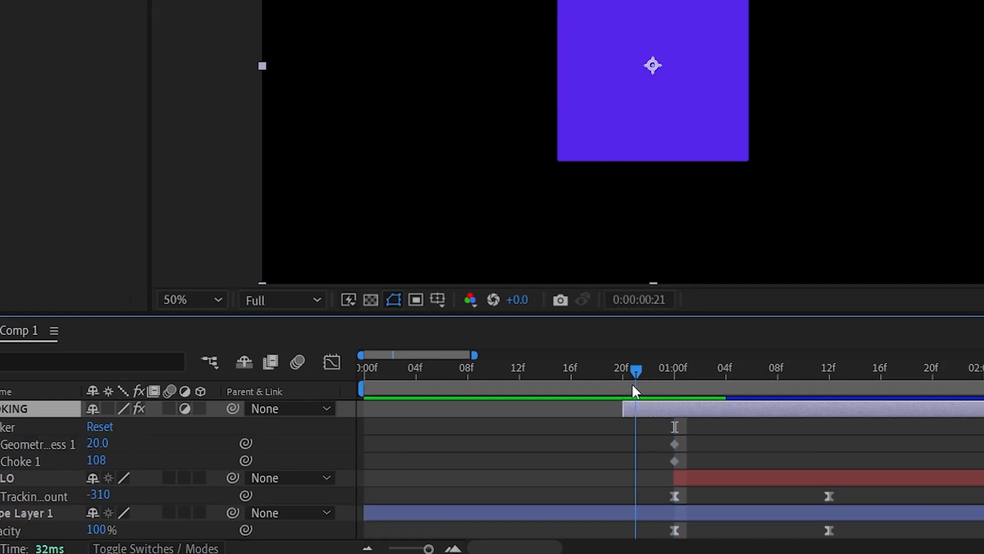
{"action": "left_click", "coordinate": [40, 445]}
{"action": "left_click_drag", "start_coordinate": [107, 445], "coordinate": [82, 445]}
{"action": "left_click_drag", "start_coordinate": [101, 461], "coordinate": [51, 461]}
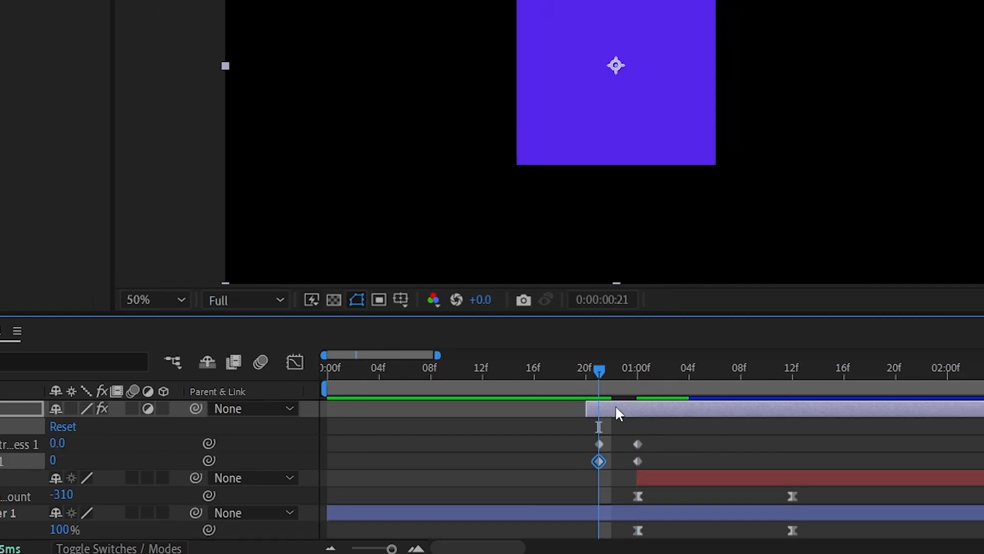
{"action": "left_click_drag", "start_coordinate": [599, 371], "coordinate": [481, 390]}
{"action": "key", "text": "space"}
{"action": "key", "text": "space"}
Step: Move the zero-value Geometric Softness 1 and Choke 1 keyframes to 0:20 and play back the shape-to-text transition
{"action": "left_click_drag", "start_coordinate": [586, 436], "coordinate": [586, 461]}
{"action": "left_click_drag", "start_coordinate": [585, 373], "coordinate": [418, 395]}
{"action": "key", "text": "space"}
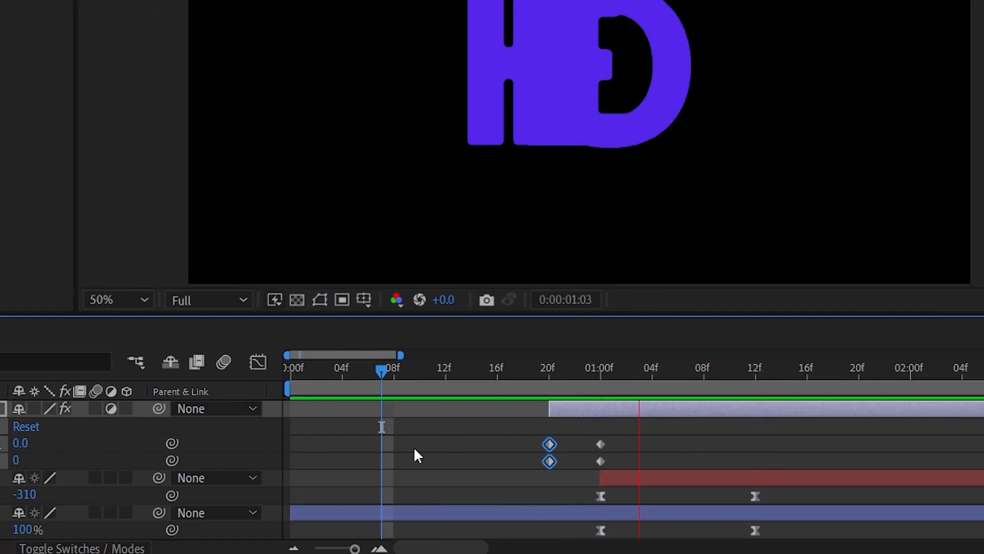
{"action": "left_click", "coordinate": [541, 373]}
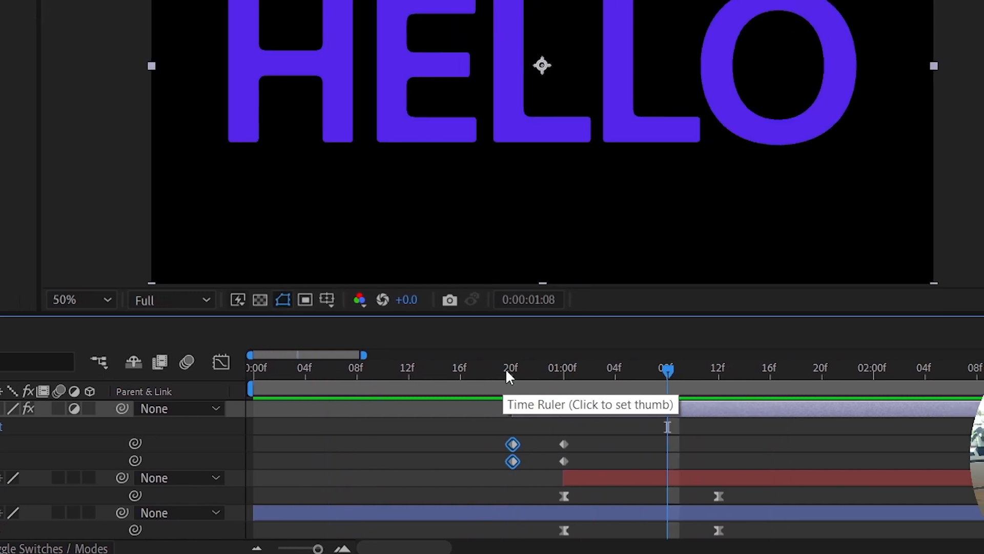
{"action": "left_click_drag", "start_coordinate": [543, 369], "coordinate": [513, 377]}
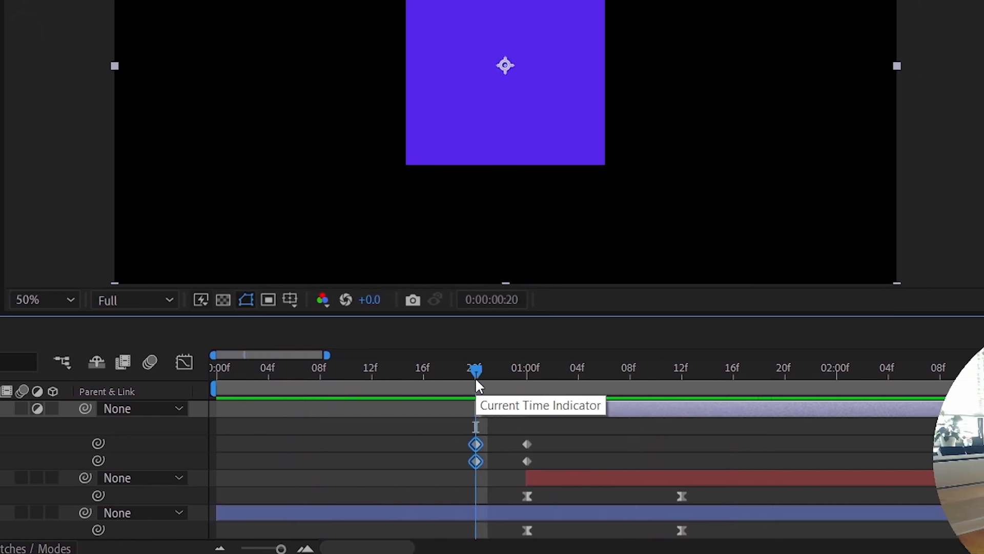
{"action": "key", "text": "space"}
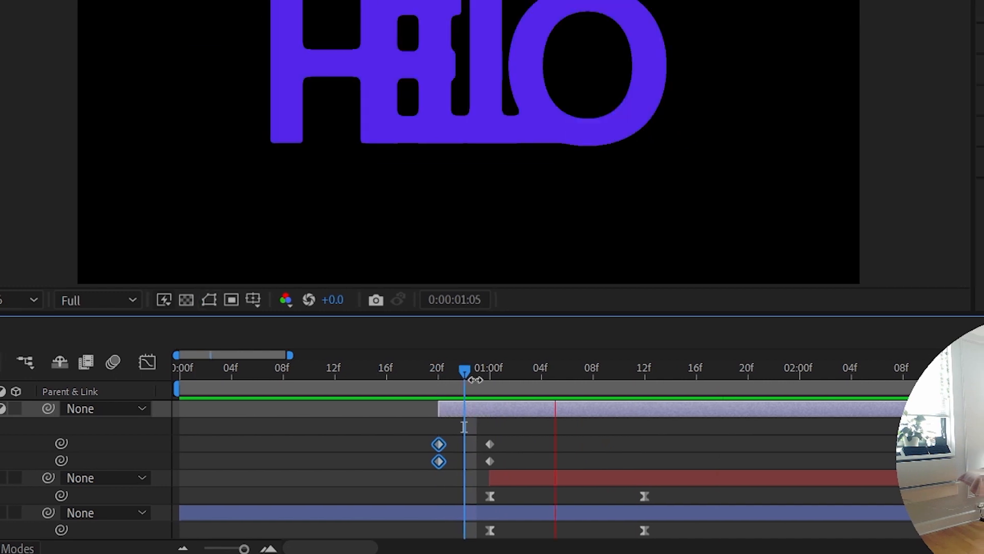
Step: Play back the shape-to-text transition and check the frames around 1:01
{"action": "key", "text": "space"}
{"action": "left_click_drag", "start_coordinate": [437, 370], "coordinate": [575, 385]}
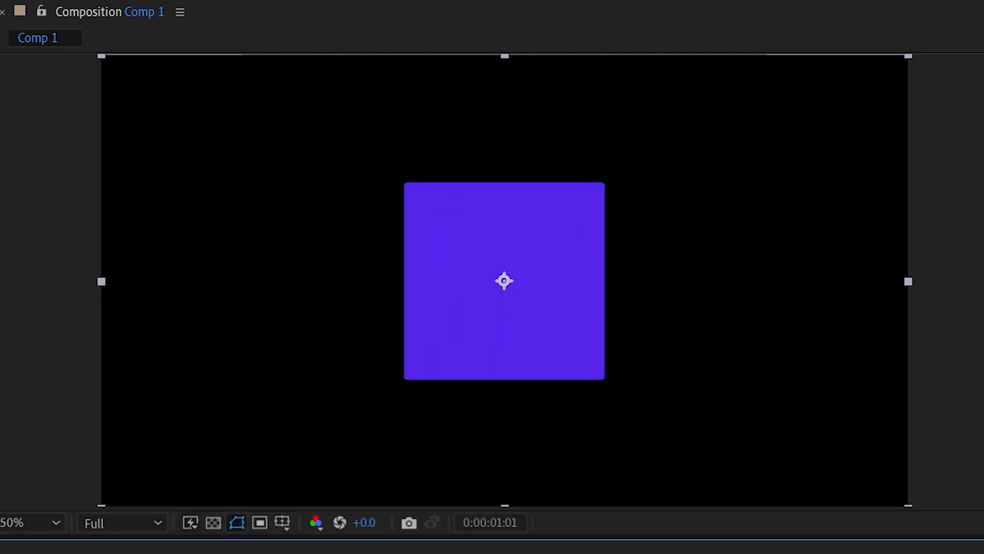
{"action": "key", "text": "space"}
{"action": "key", "text": "space"}
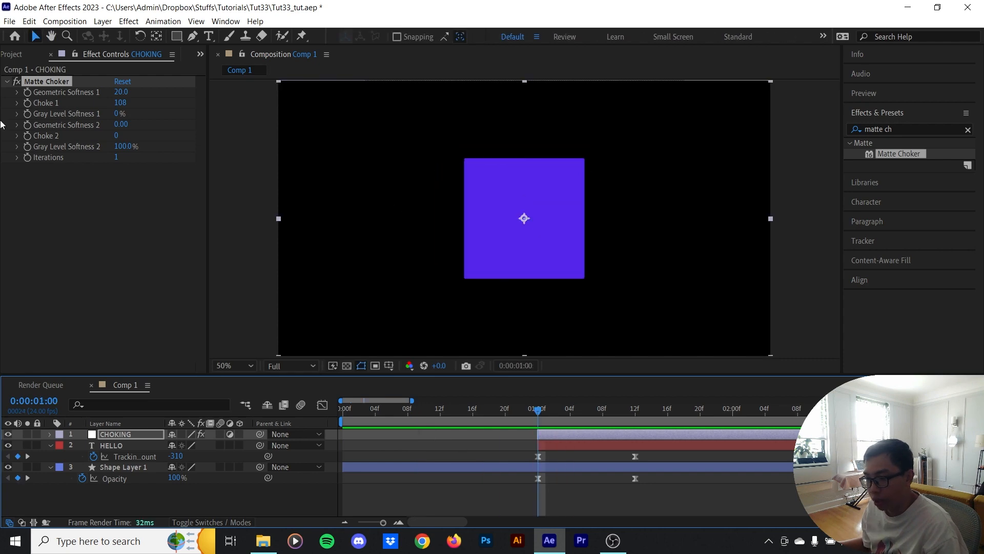
Step: Start keyframing Geometric Softness 1 and Choke 1 at 1:00, and extend the start of the CHOKING layer back to 0:20
{"action": "left_click", "coordinate": [28, 93]}
{"action": "left_click", "coordinate": [28, 103]}
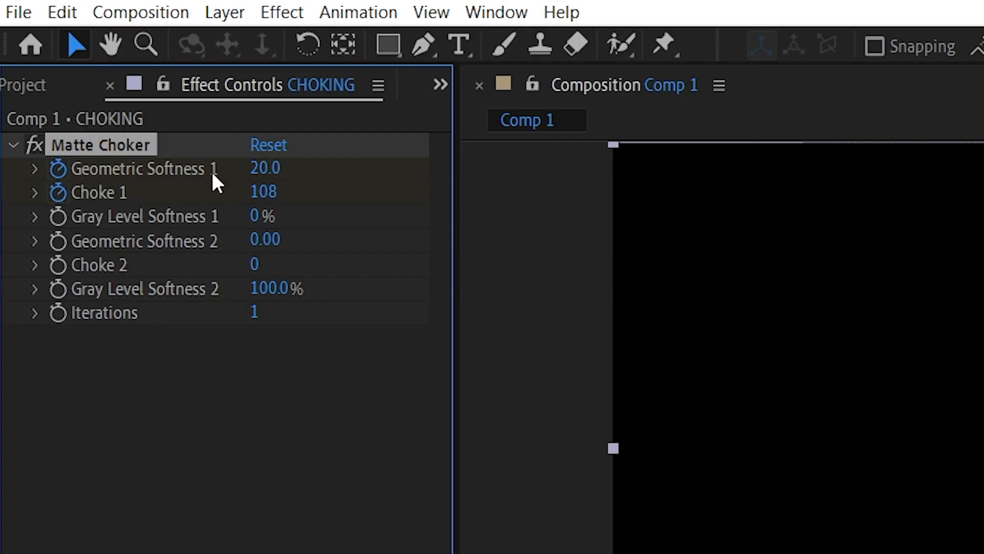
{"action": "left_click_drag", "start_coordinate": [553, 344], "coordinate": [453, 355]}
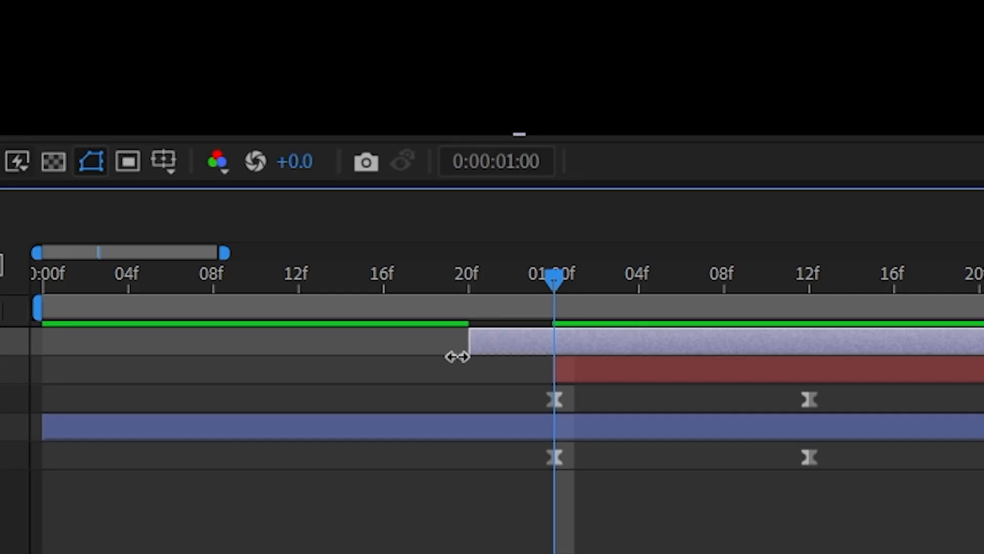
{"action": "left_click_drag", "start_coordinate": [553, 280], "coordinate": [514, 299]}
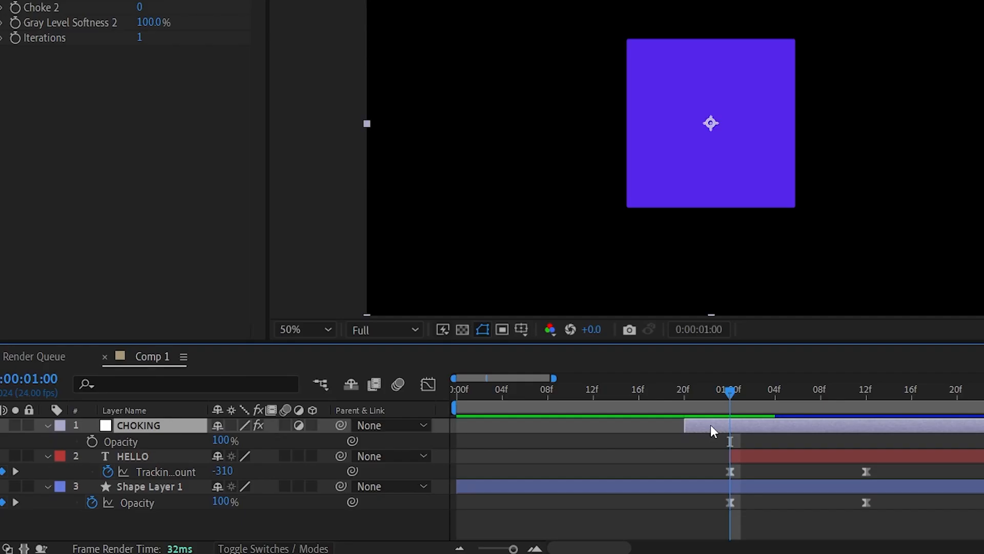
Step: Reveal the CHOKING layer's keyframes and set Geometric Softness 1 and Choke 1 to 0 at 0:21
{"action": "key", "text": "u"}
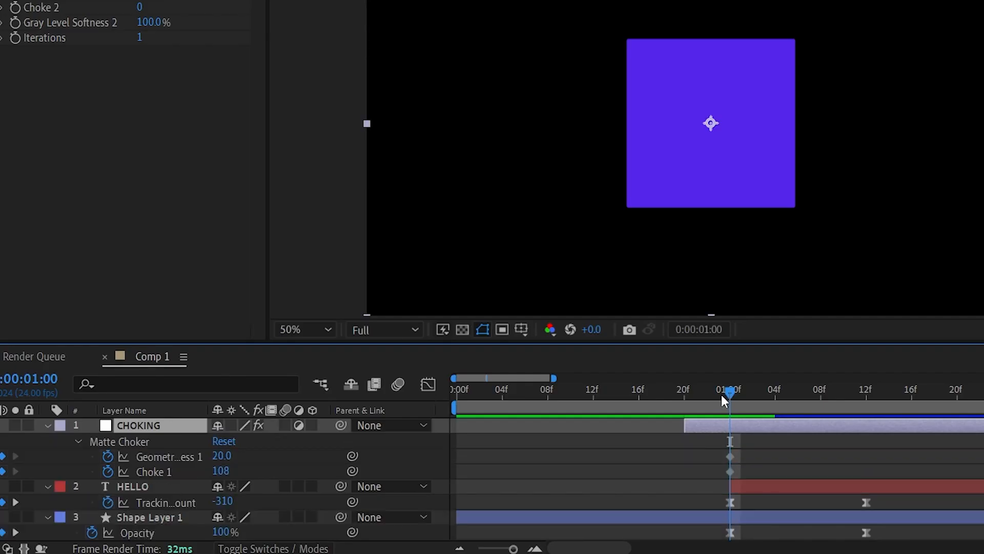
{"action": "left_click_drag", "start_coordinate": [723, 398], "coordinate": [693, 404]}
{"action": "left_click", "coordinate": [169, 457]}
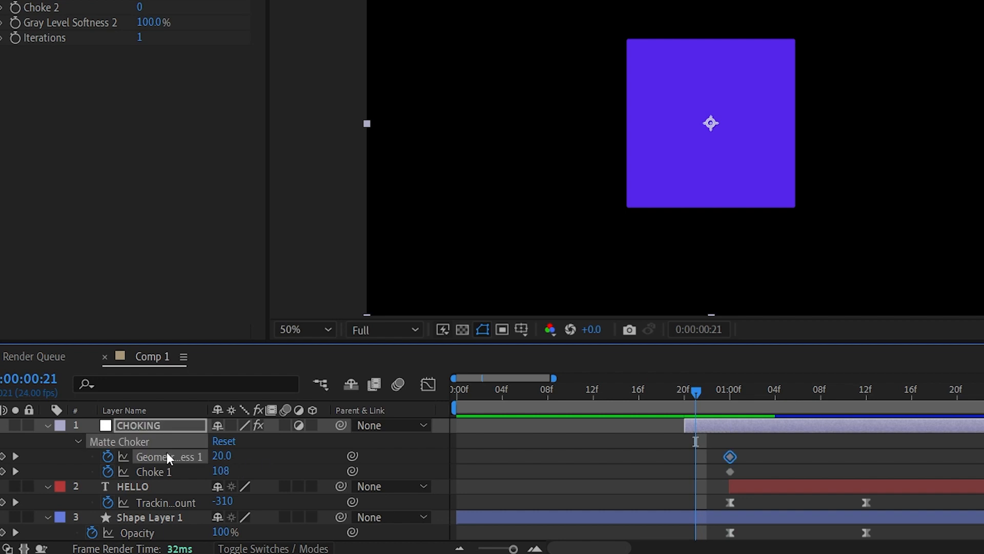
{"action": "left_click_drag", "start_coordinate": [222, 456], "coordinate": [218, 467]}
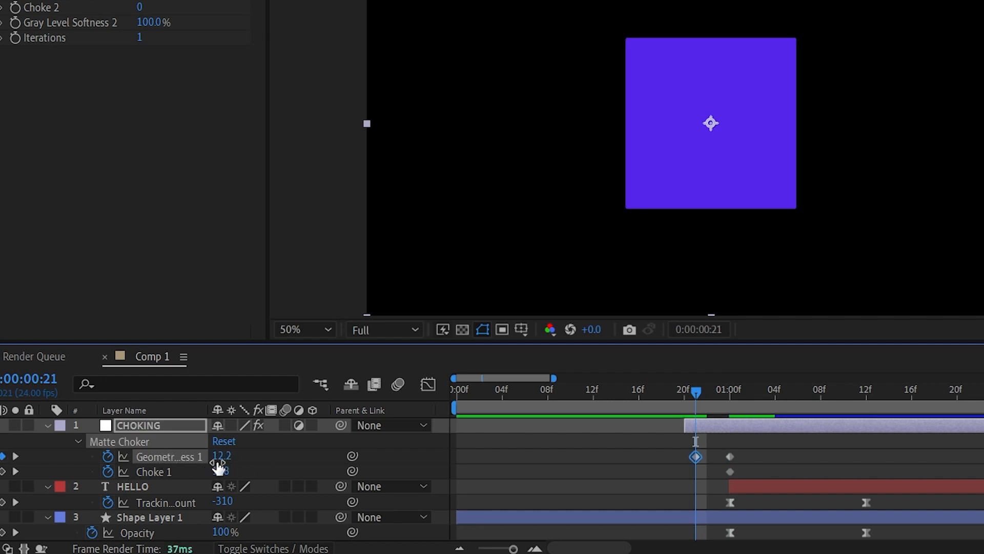
{"action": "key", "text": "Tab"}
{"action": "type", "text": "0"}
{"action": "key", "text": "Return"}
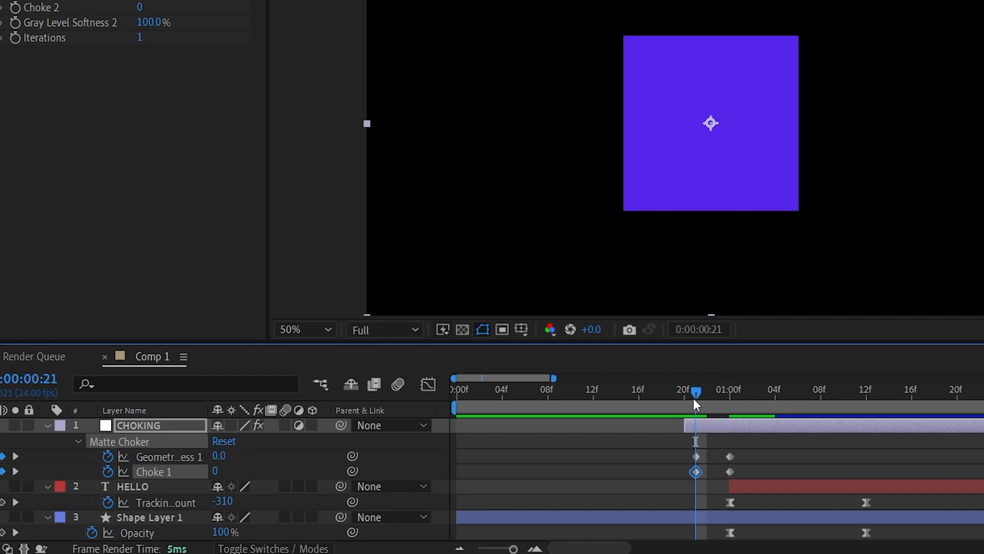
Step: Add holding keyframes for Geometric Softness 1 and Choke 1 at 1:09 and shift them to 1:07
{"action": "left_click_drag", "start_coordinate": [693, 398], "coordinate": [833, 407]}
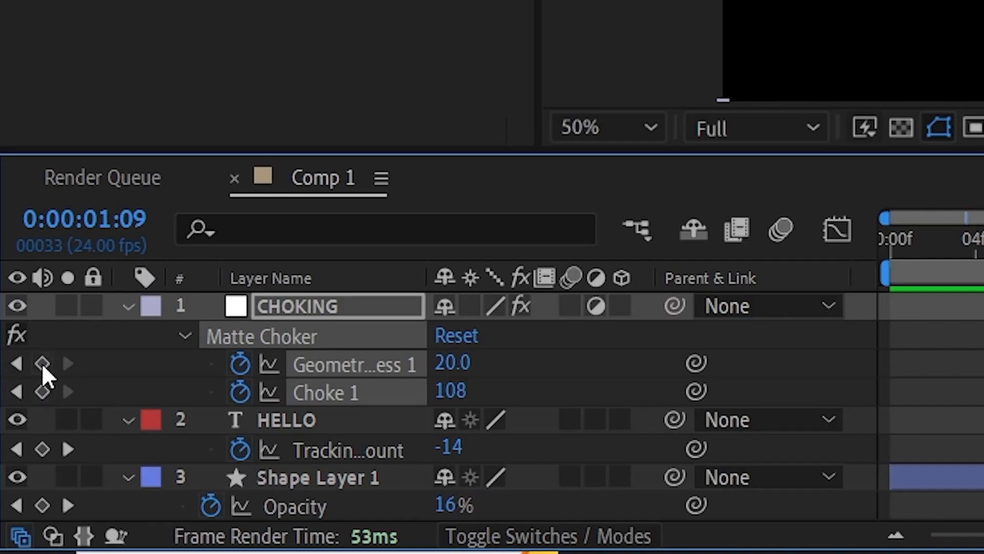
{"action": "left_click", "coordinate": [42, 363]}
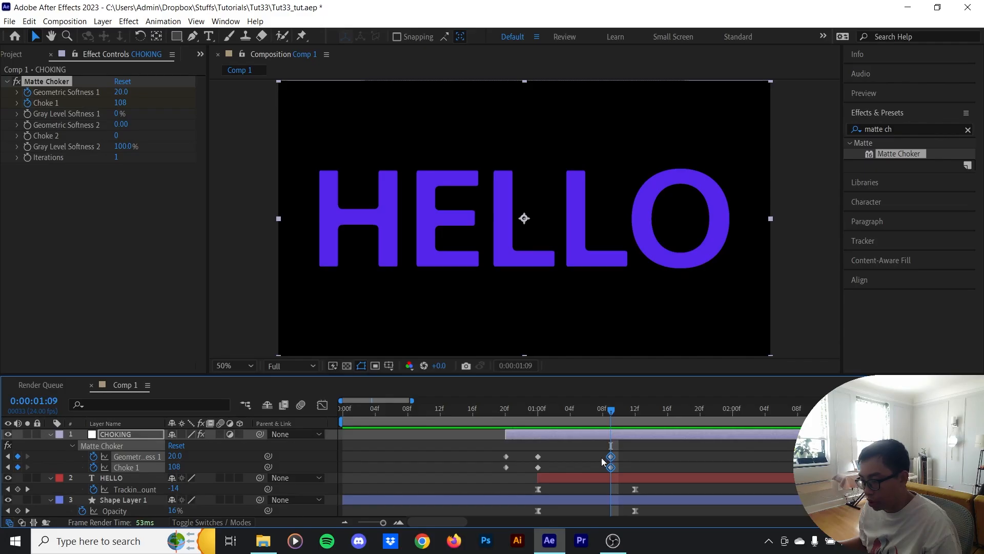
{"action": "left_click_drag", "start_coordinate": [509, 252], "coordinate": [616, 255]}
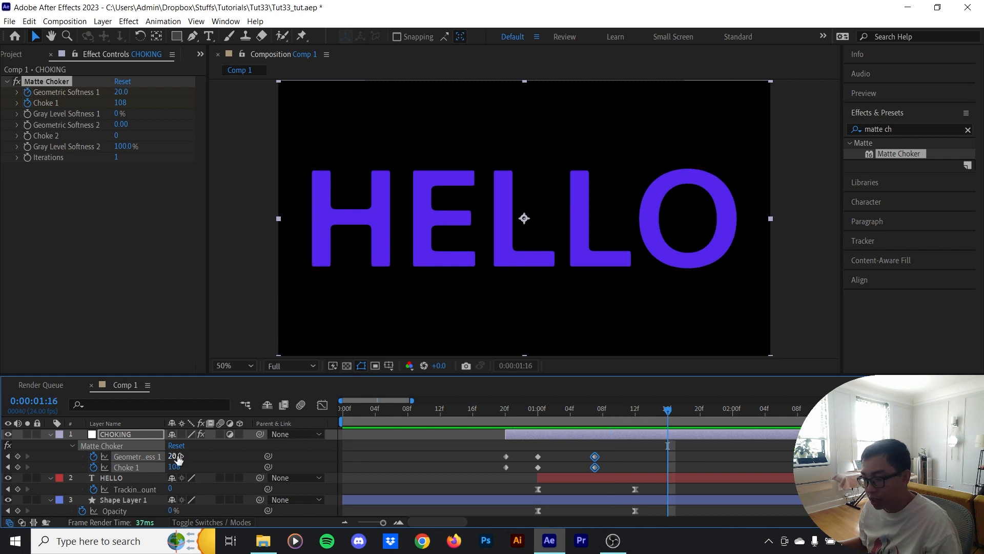
Step: Copy the zero-value Geometric Softness 1 and Choke 1 keyframes from 0:20 and paste them at 1:16
{"action": "left_click_drag", "start_coordinate": [178, 456], "coordinate": [184, 456]}
{"action": "key", "text": "ctrl+z"}
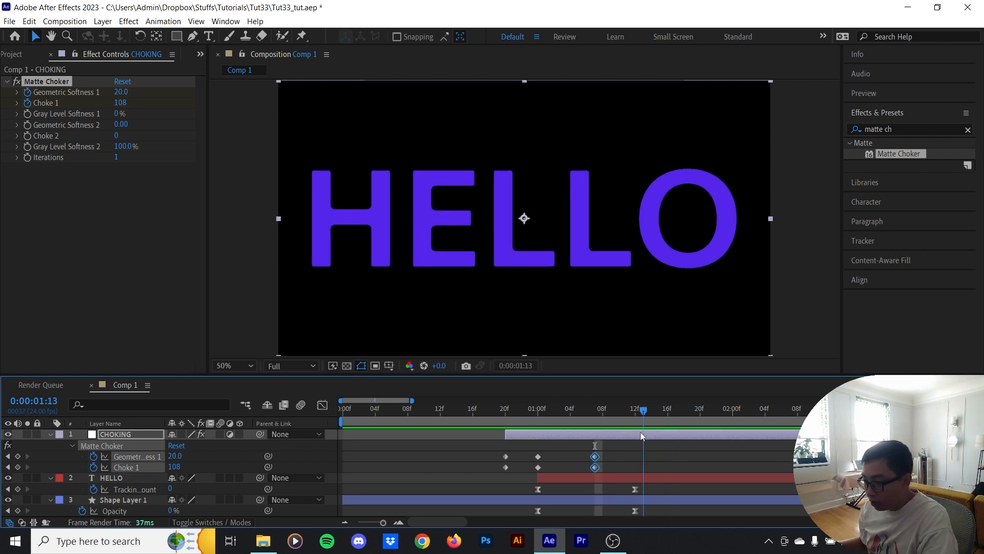
{"action": "left_click_drag", "start_coordinate": [641, 432], "coordinate": [667, 432]}
{"action": "left_click_drag", "start_coordinate": [482, 448], "coordinate": [514, 473]}
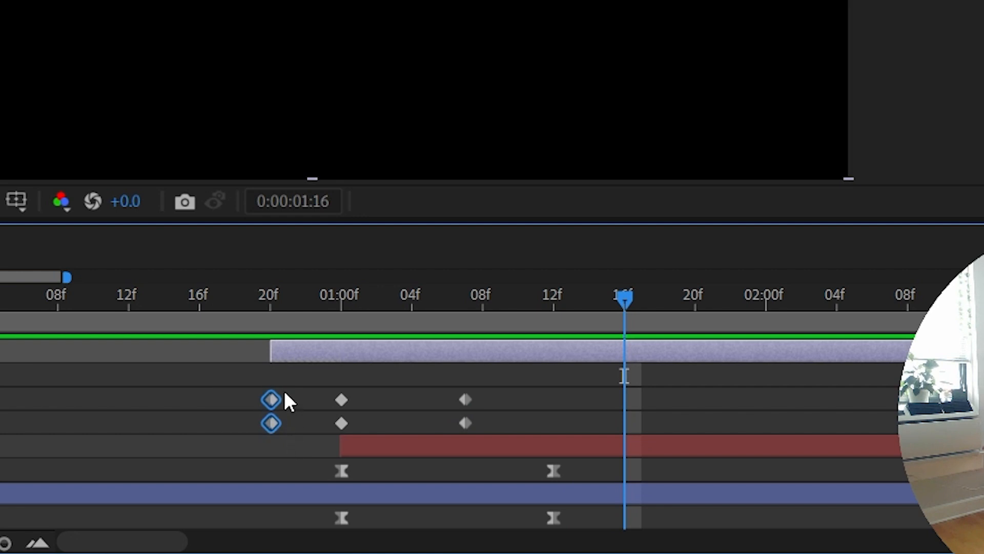
{"action": "key", "text": "ctrl+v"}
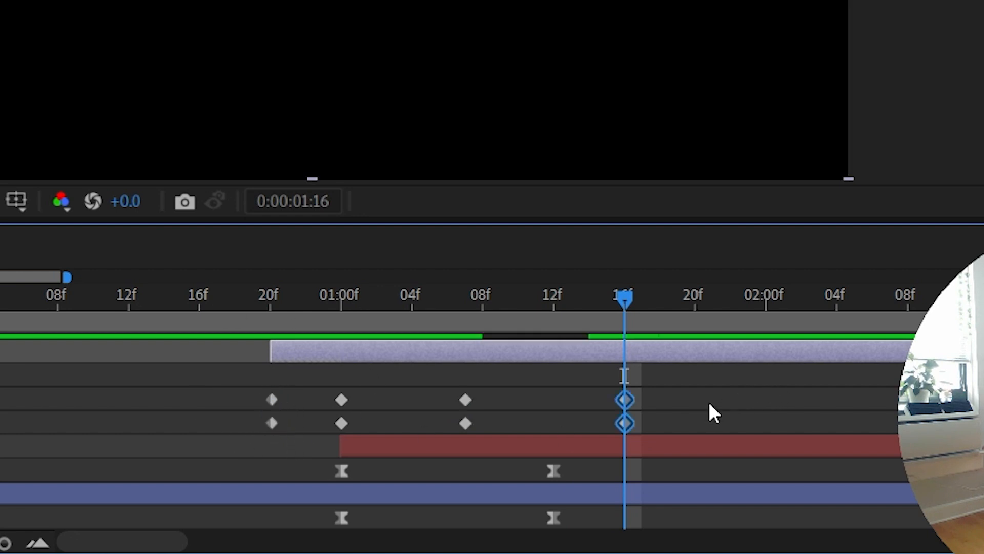
Step: Play back the text reveal to check how the choking eases in and out
{"action": "left_click_drag", "start_coordinate": [602, 303], "coordinate": [270, 316]}
{"action": "key", "text": "space"}
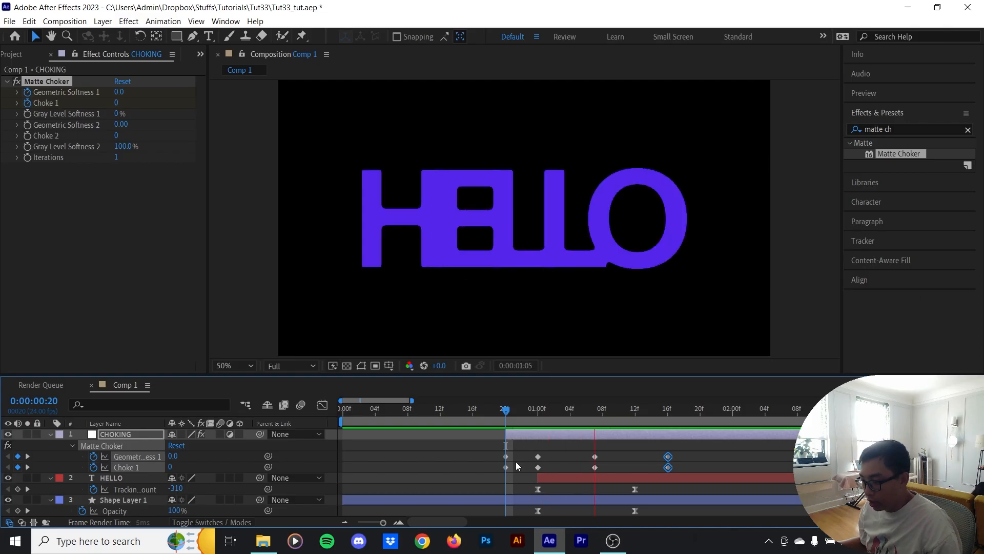
{"action": "key", "text": "space"}
{"action": "left_click_drag", "start_coordinate": [445, 309], "coordinate": [140, 323]}
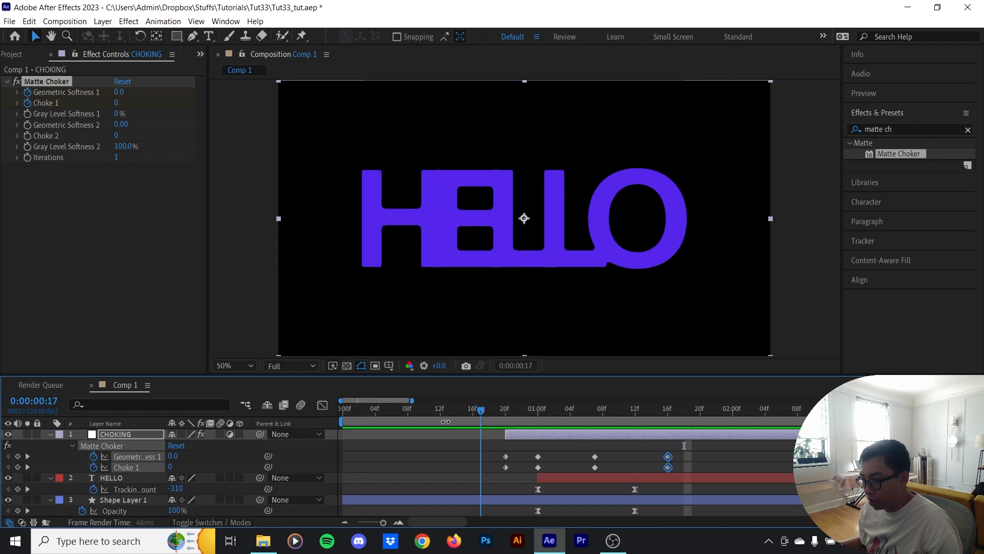
{"action": "key", "text": "space"}
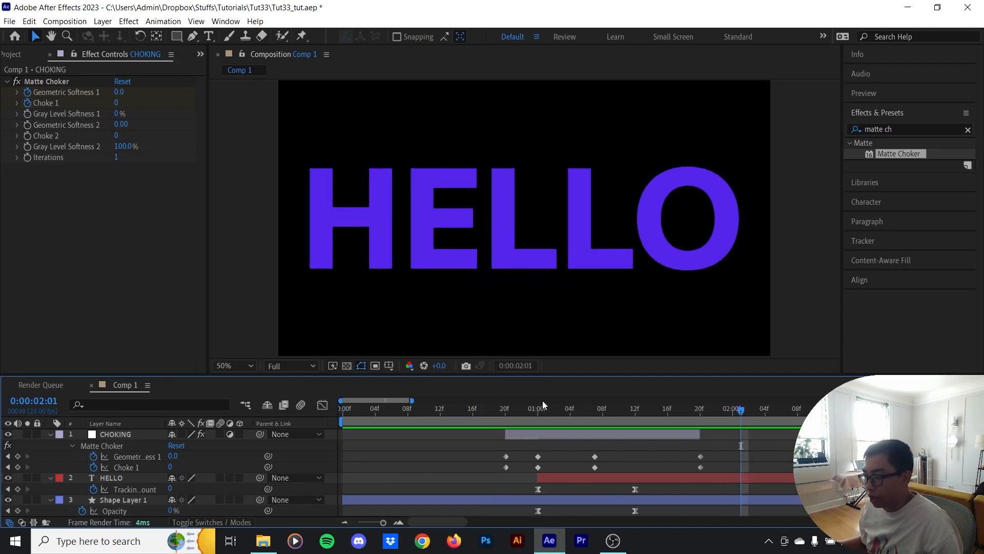
Step: Select the HELLO text layer and closely examine the corners of the merged letters at 1:03
{"action": "left_click", "coordinate": [538, 410]}
{"action": "left_click_drag", "start_coordinate": [538, 416], "coordinate": [562, 414]}
{"action": "left_click", "coordinate": [555, 478]}
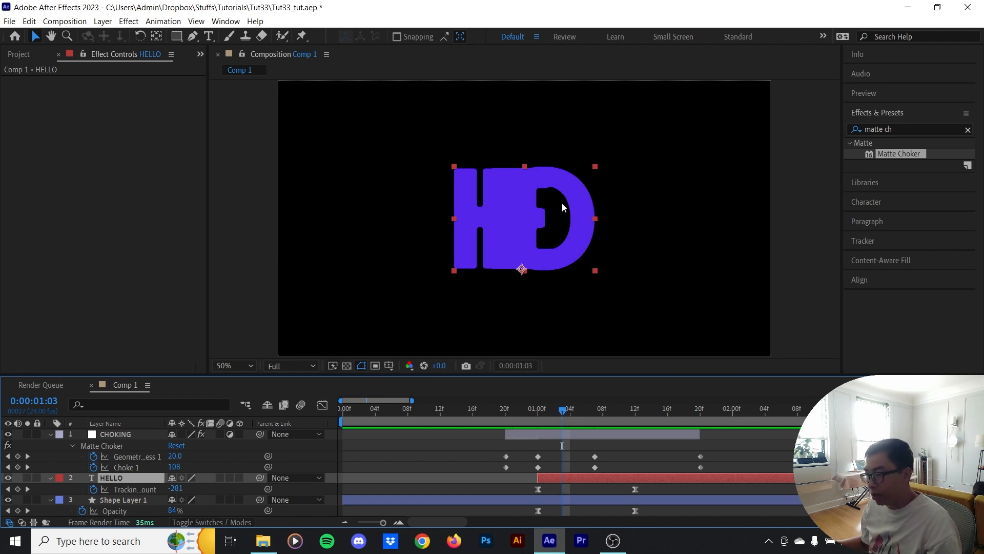
{"action": "scroll", "coordinate": [564, 205], "scroll_direction": "up", "scroll_amount": 3}
{"action": "scroll", "coordinate": [564, 205], "scroll_direction": "down", "scroll_amount": 2}
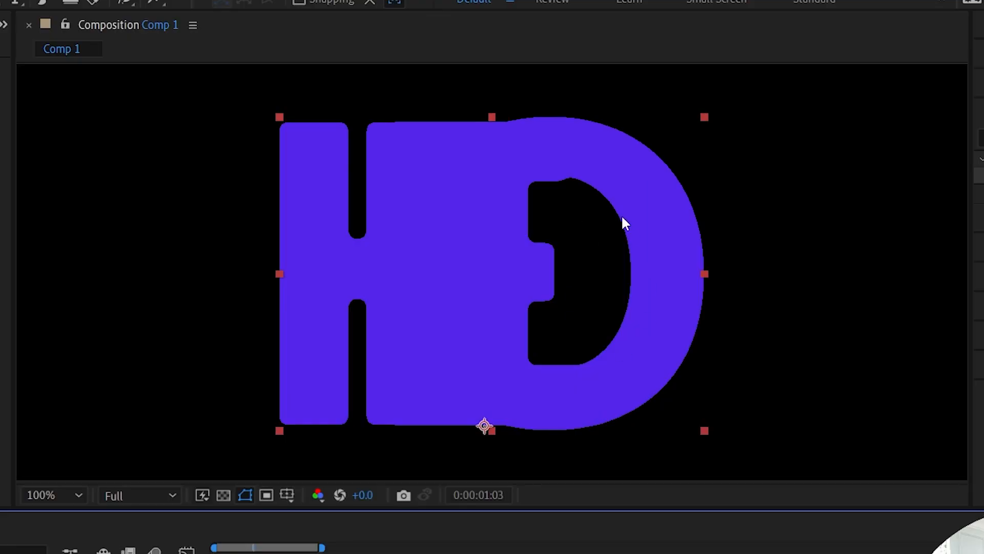
{"action": "scroll", "coordinate": [623, 217], "scroll_direction": "up", "scroll_amount": 2}
{"action": "scroll", "coordinate": [634, 319], "scroll_direction": "down", "scroll_amount": 2}
{"action": "scroll", "coordinate": [389, 270], "scroll_direction": "down", "scroll_amount": 1}
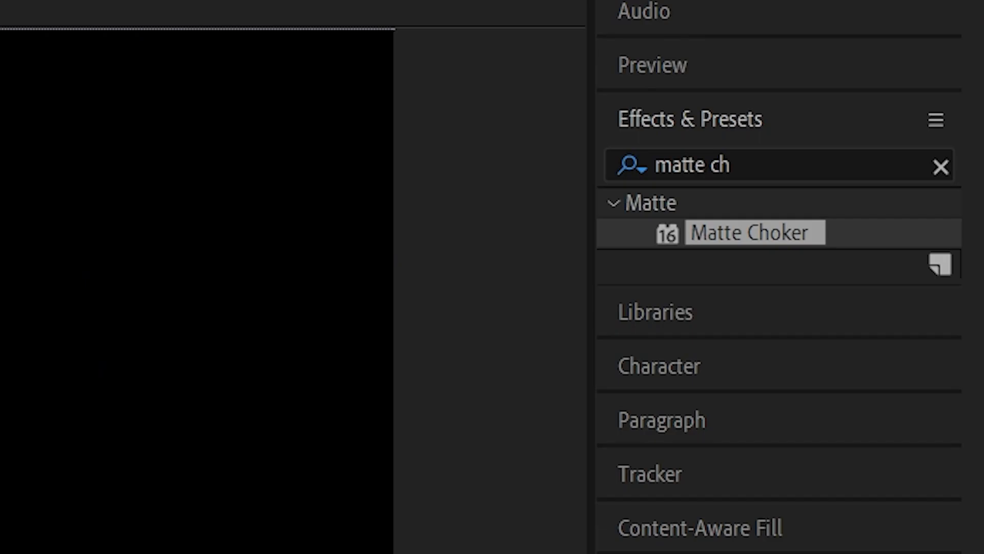
Step: Search the effects for "fast" and apply Fast Box Blur to the HELLO text layer
{"action": "left_click", "coordinate": [825, 162]}
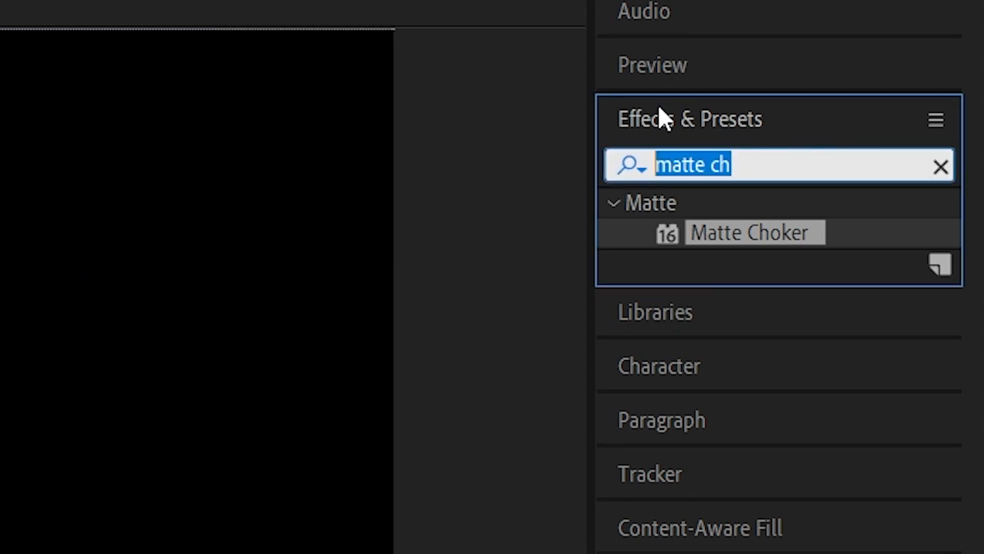
{"action": "type", "text": "fast"}
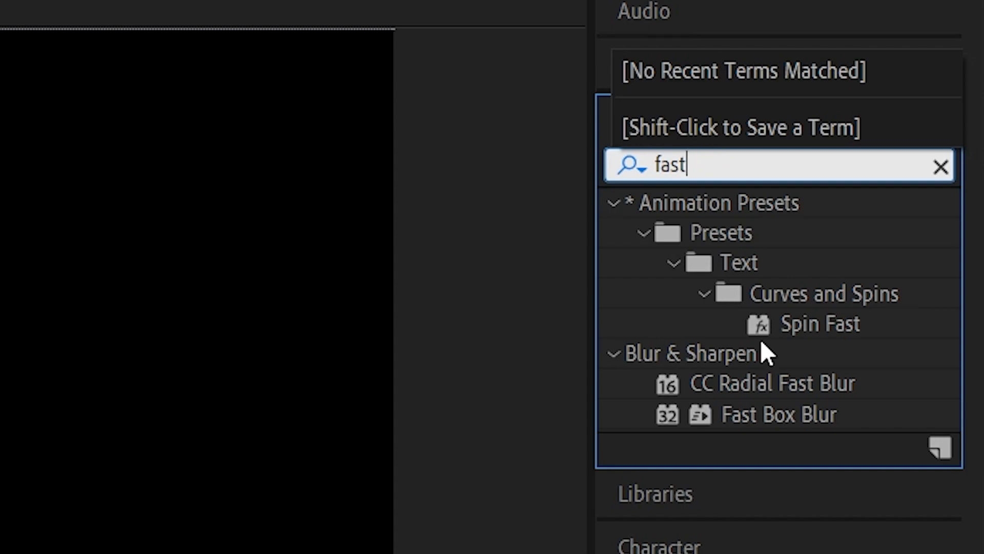
{"action": "left_click_drag", "start_coordinate": [774, 416], "coordinate": [0, 553]}
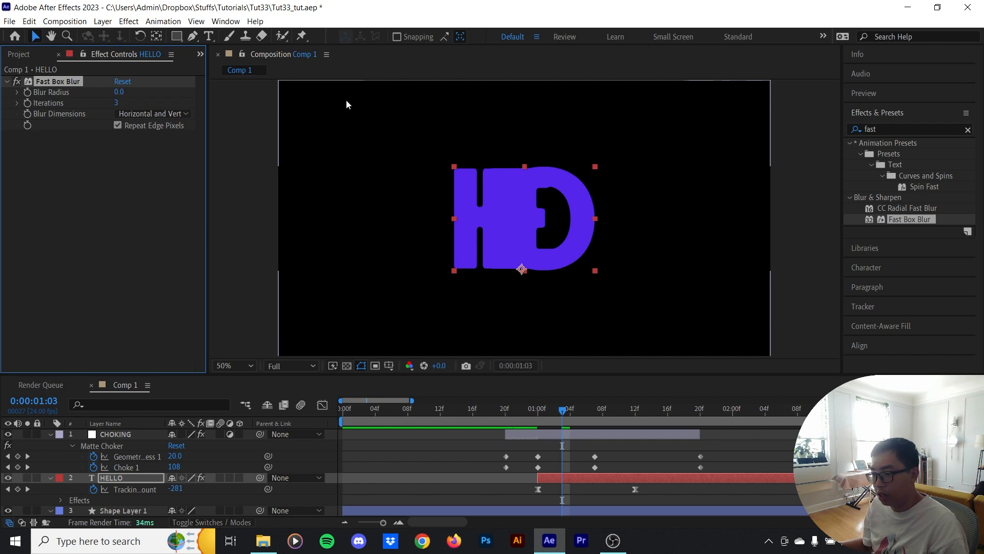
Step: Keyframe the HELLO layer's Blur Radius at 0.0 at 1:05 and at 26.0 at 1:03
{"action": "left_click_drag", "start_coordinate": [564, 419], "coordinate": [605, 418]}
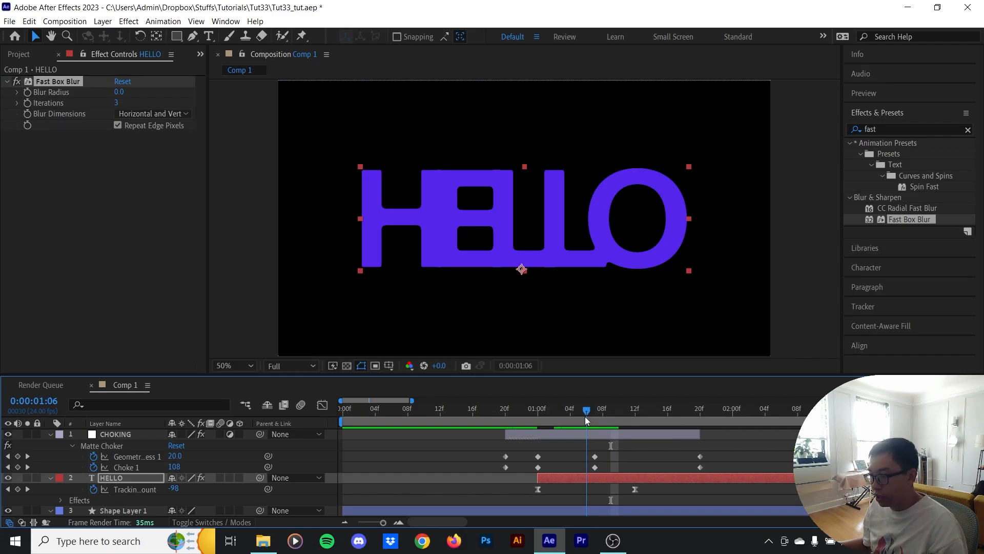
{"action": "left_click_drag", "start_coordinate": [559, 361], "coordinate": [547, 363]}
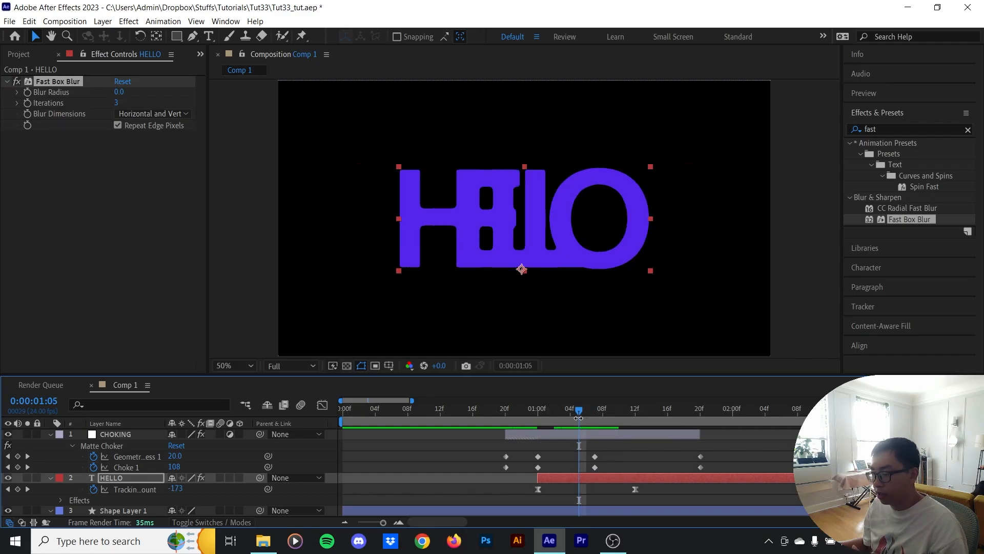
{"action": "left_click", "coordinate": [27, 92]}
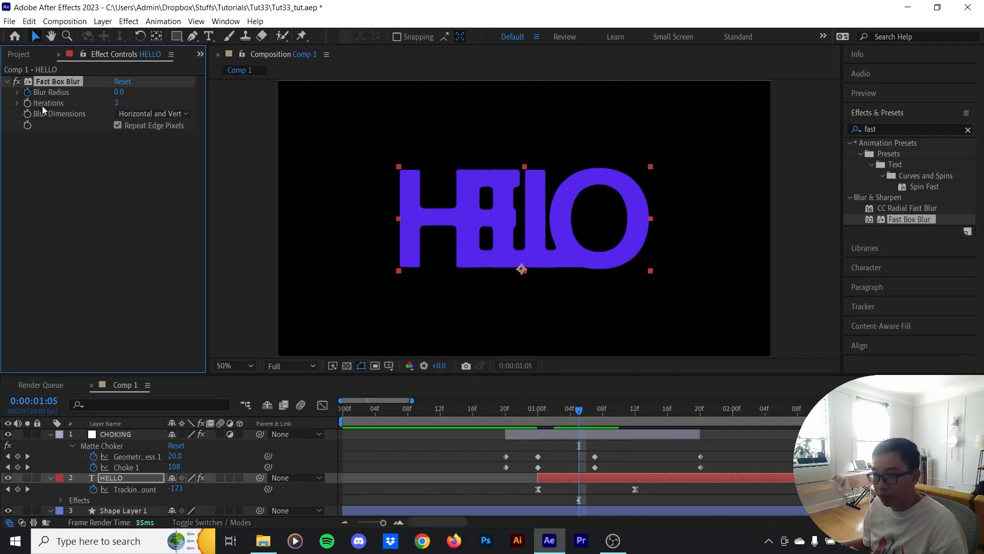
{"action": "left_click_drag", "start_coordinate": [577, 410], "coordinate": [551, 414]}
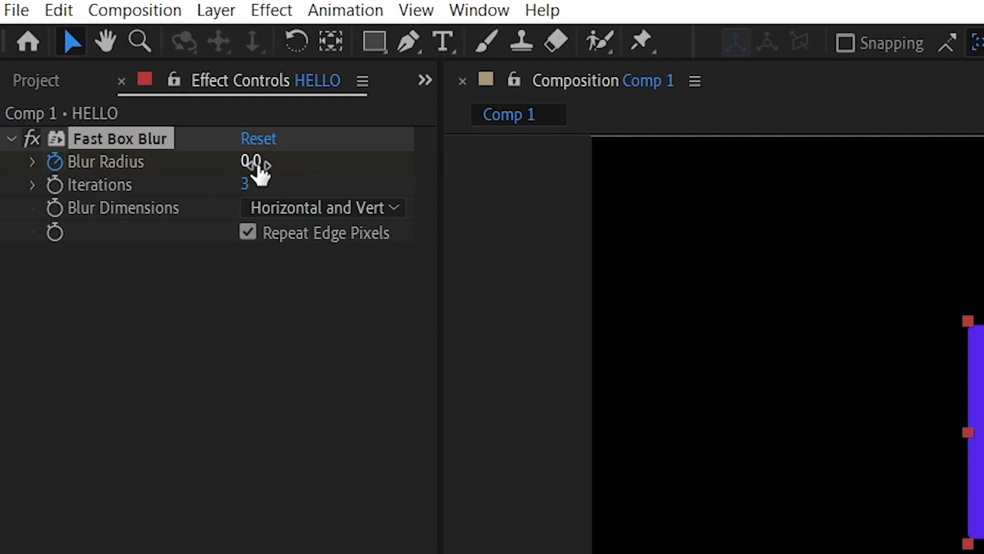
{"action": "left_click_drag", "start_coordinate": [256, 164], "coordinate": [287, 162]}
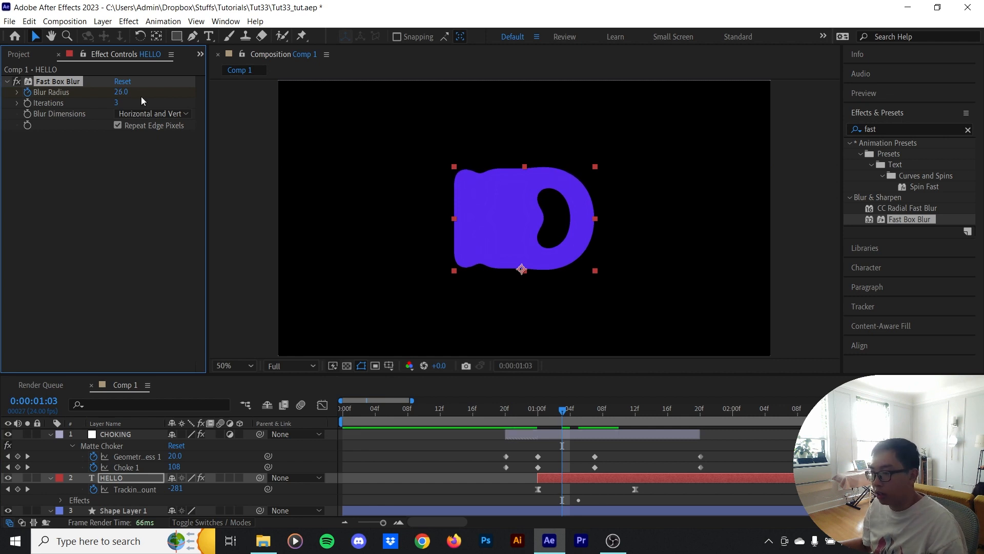
Step: Move the zero-value Blur Radius keyframe to 1:07 and compare the melted shape frame by frame around 1:02 and 1:03
{"action": "key", "text": "u"}
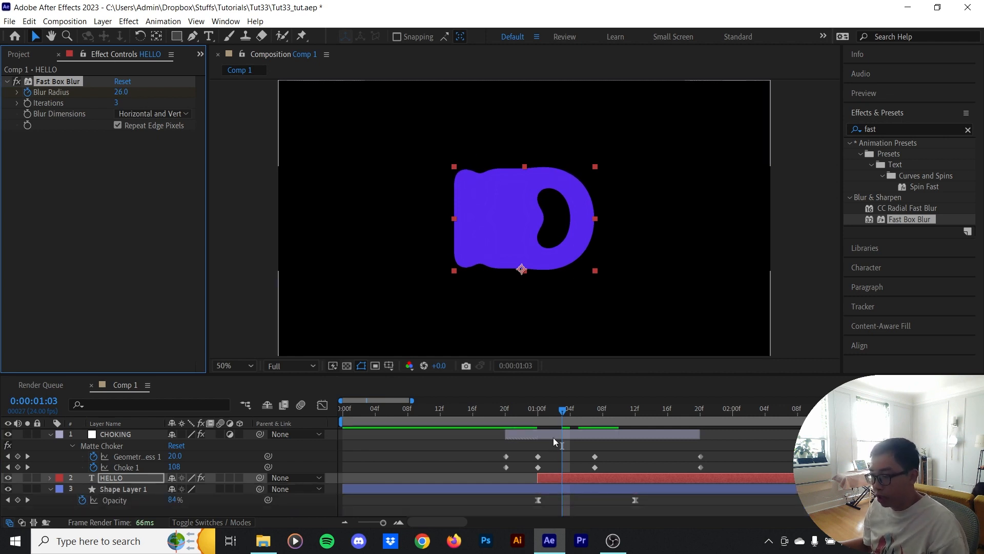
{"action": "left_click_drag", "start_coordinate": [564, 412], "coordinate": [594, 414]}
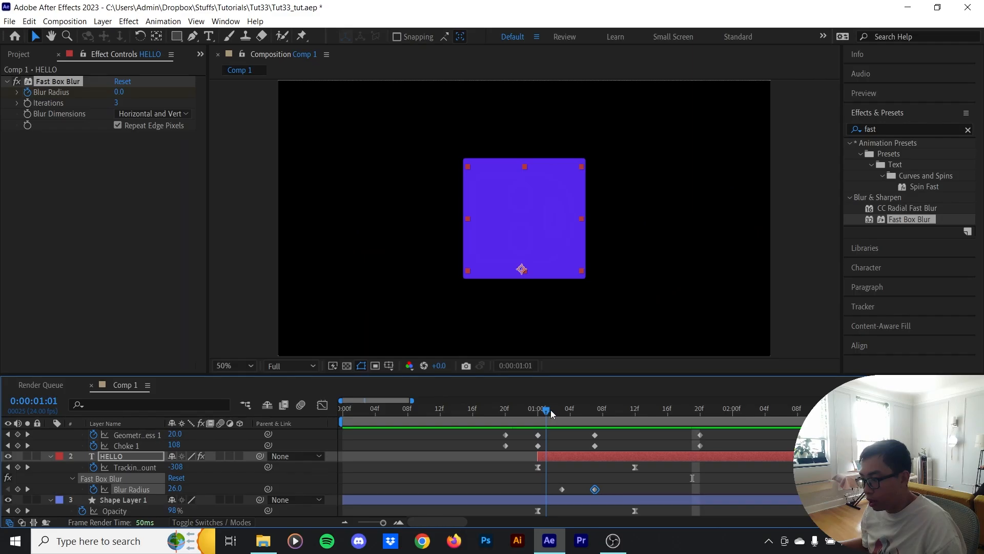
{"action": "left_click_drag", "start_coordinate": [551, 410], "coordinate": [562, 410]}
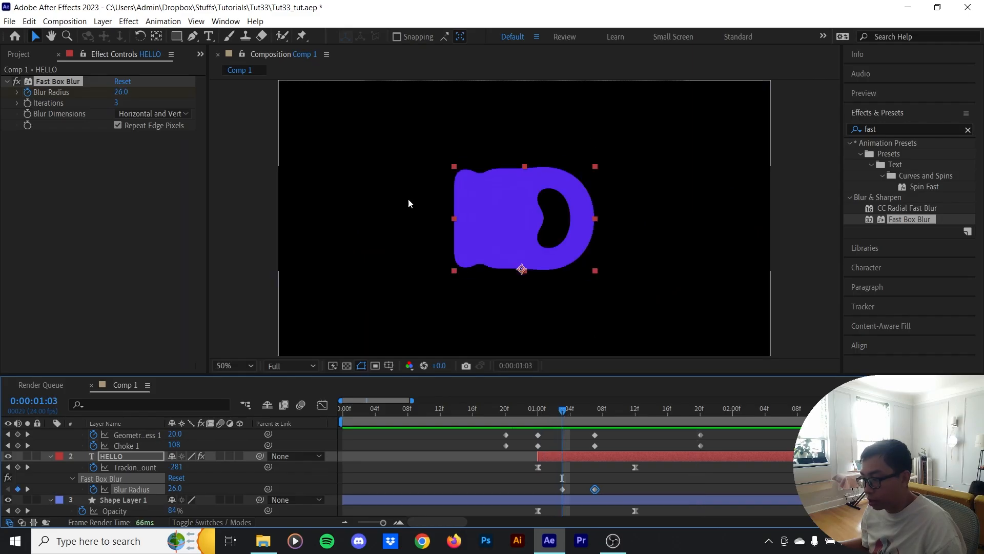
{"action": "key", "text": "period"}
{"action": "key", "text": "comma"}
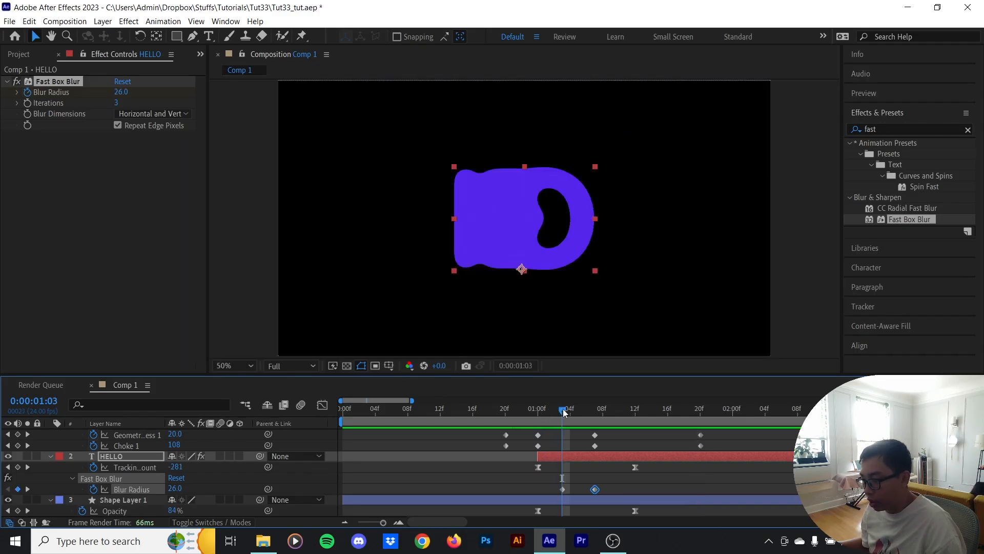
{"action": "key", "text": "Page_Up"}
{"action": "key", "text": "period"}
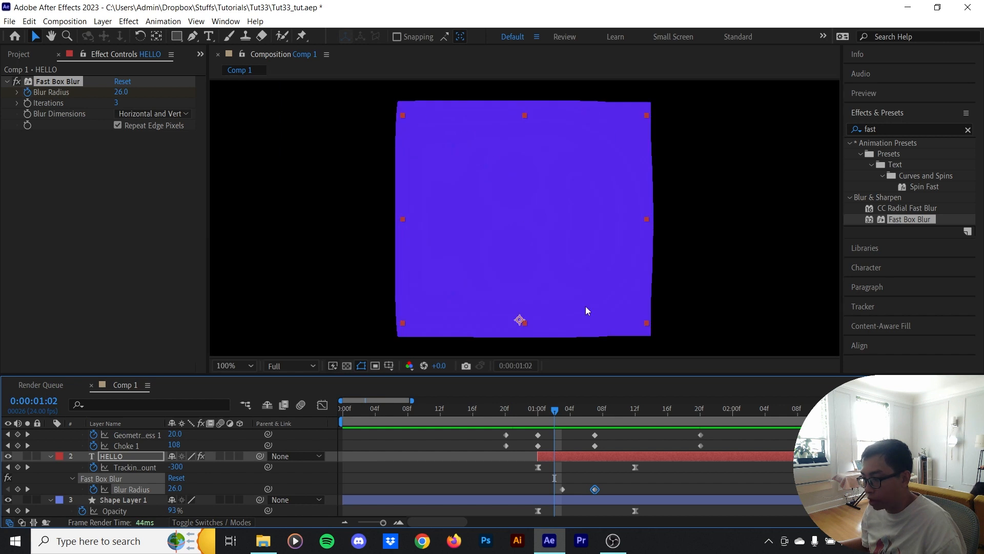
{"action": "key", "text": "comma"}
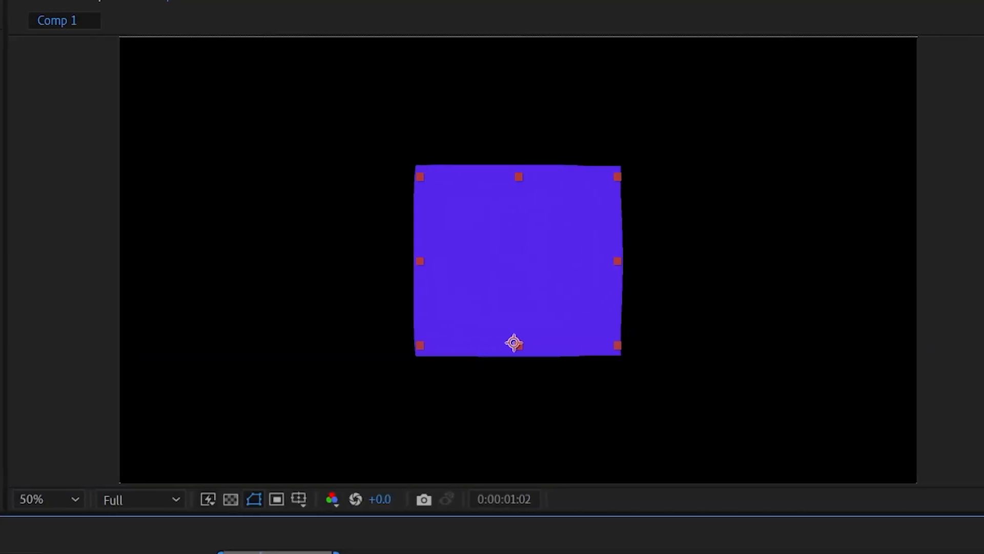
Step: Compare the melted shape frame by frame around 1:03, and move the shape layer's ending 0% Opacity keyframe to 1:17
{"action": "key", "text": "Page_Down"}
{"action": "key", "text": "Page_Up"}
{"action": "key", "text": "Page_Down"}
{"action": "key", "text": "Page_Up"}
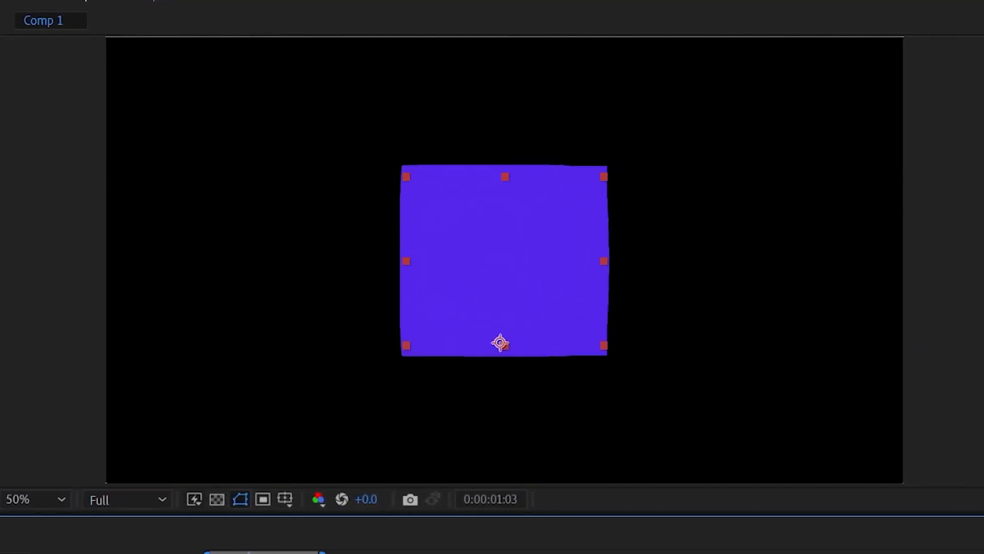
{"action": "key", "text": "Page_Down"}
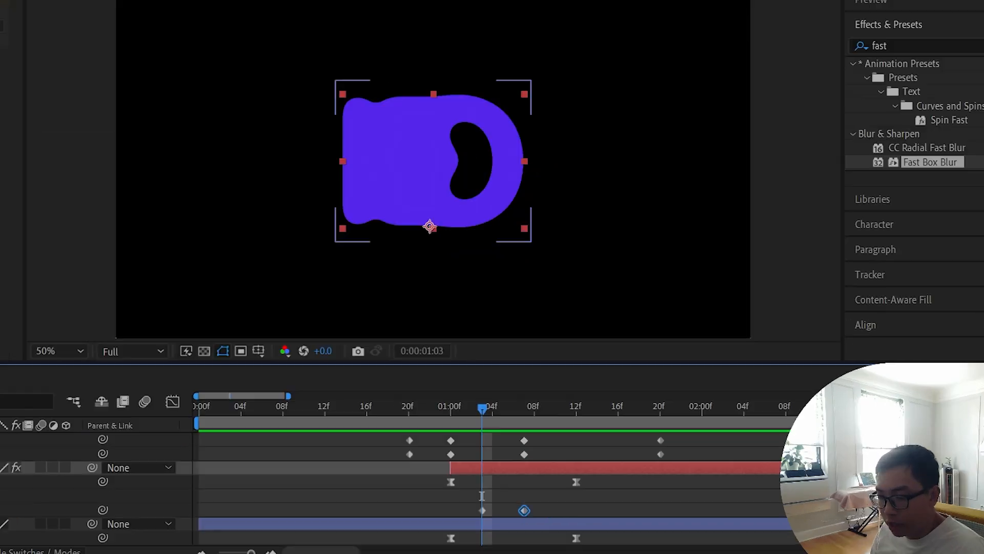
{"action": "left_click", "coordinate": [495, 502]}
{"action": "left_click", "coordinate": [576, 538]}
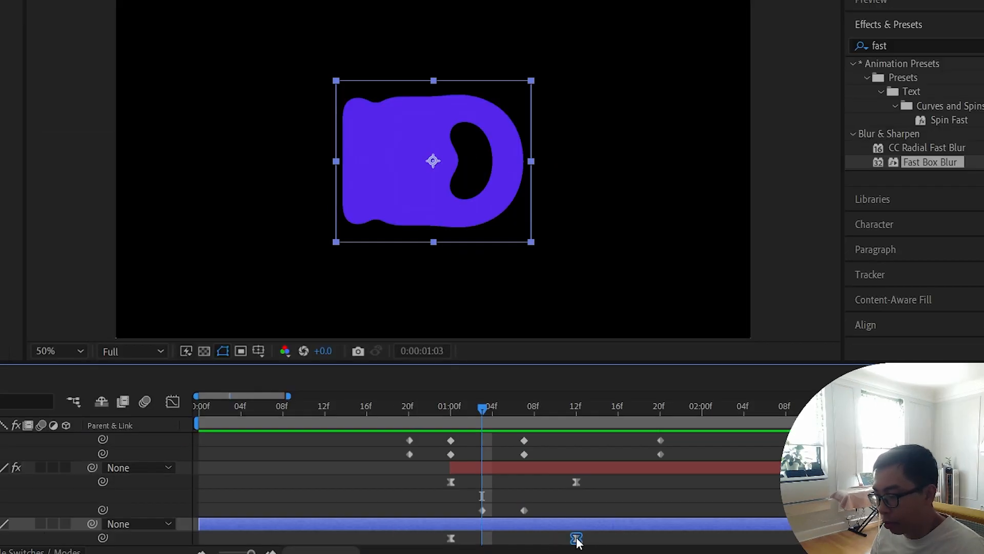
{"action": "left_click_drag", "start_coordinate": [576, 539], "coordinate": [624, 543]}
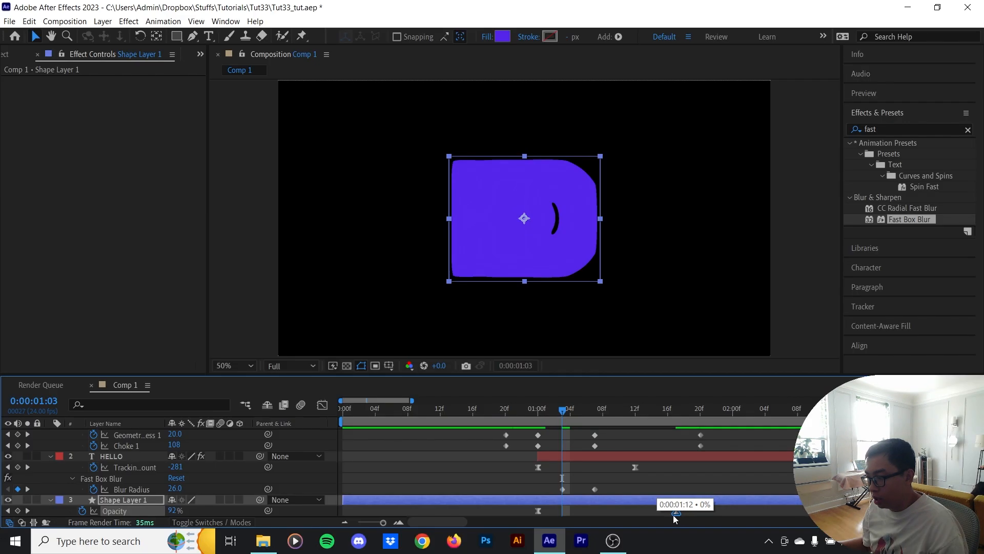
{"action": "left_click_drag", "start_coordinate": [674, 516], "coordinate": [676, 515]}
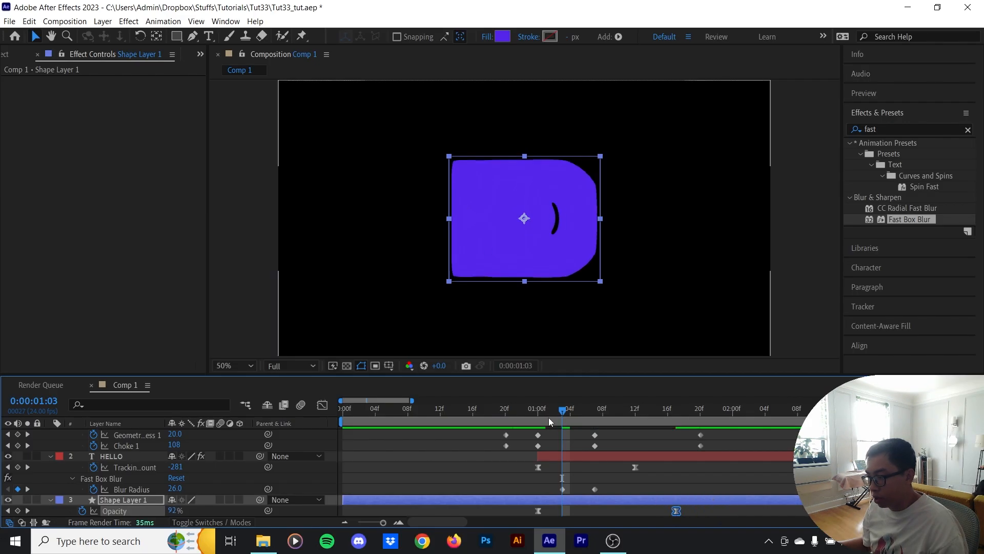
{"action": "left_click", "coordinate": [617, 473]}
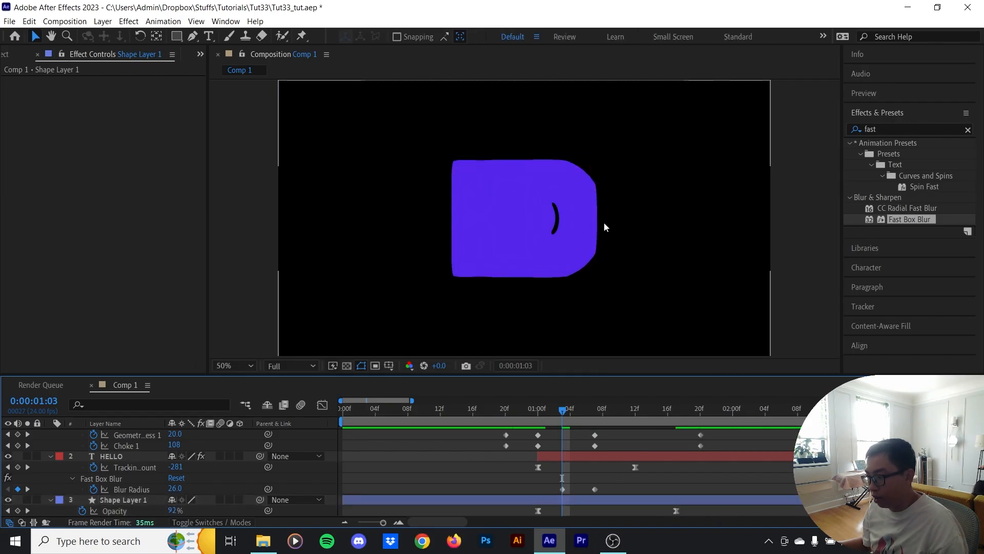
{"action": "left_click_drag", "start_coordinate": [560, 412], "coordinate": [716, 413]}
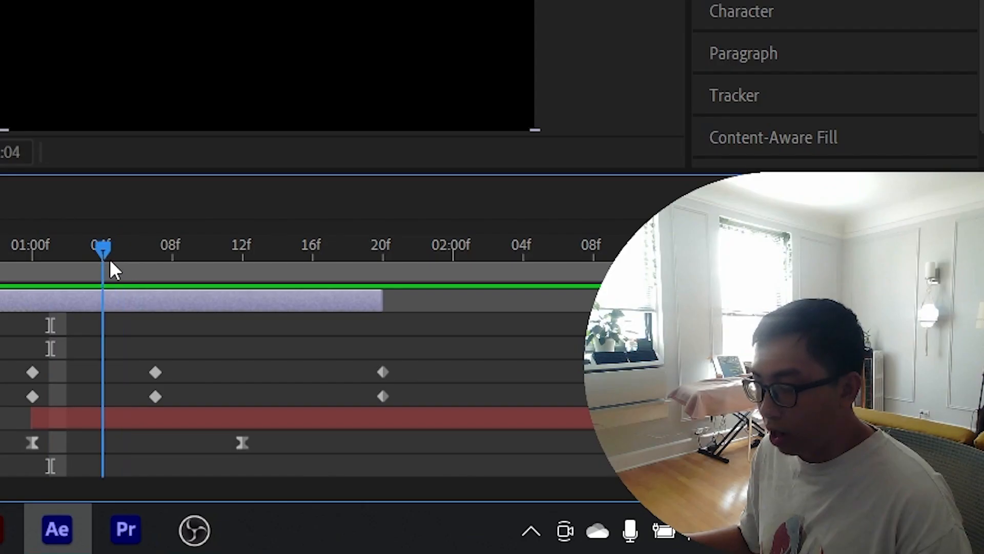
Step: Closely examine the edges of the merged and separating HELLO letters, especially around the O, from 1:04 to 1:06
{"action": "scroll", "coordinate": [109, 9], "scroll_direction": "up", "scroll_amount": 1}
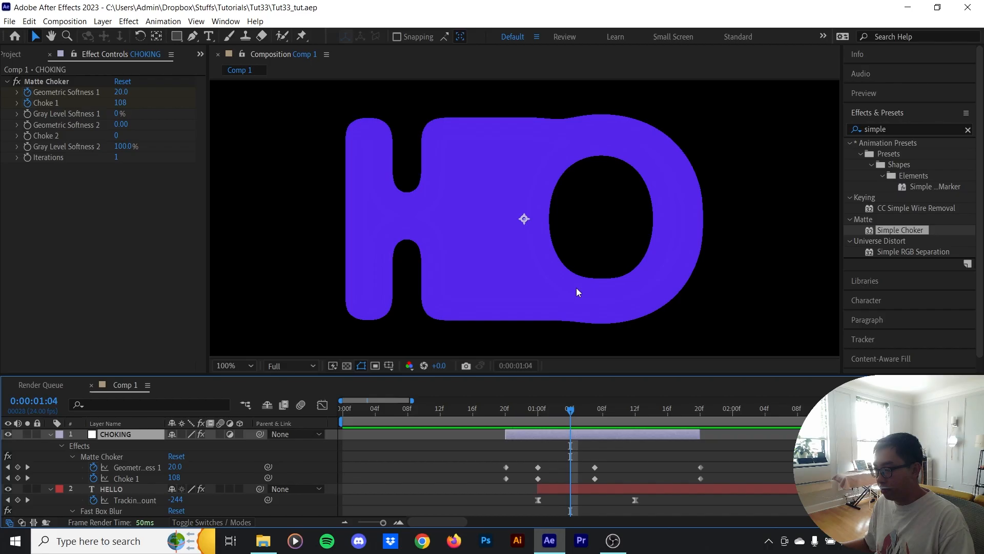
{"action": "scroll", "coordinate": [576, 277], "scroll_direction": "up", "scroll_amount": 4}
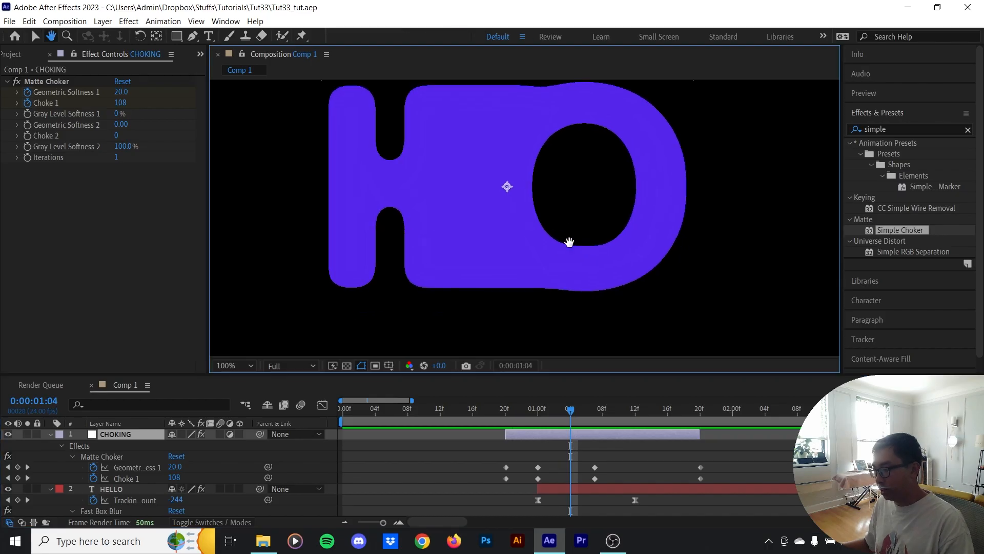
{"action": "left_click_drag", "start_coordinate": [590, 263], "coordinate": [505, 232]}
{"action": "key", "text": "v"}
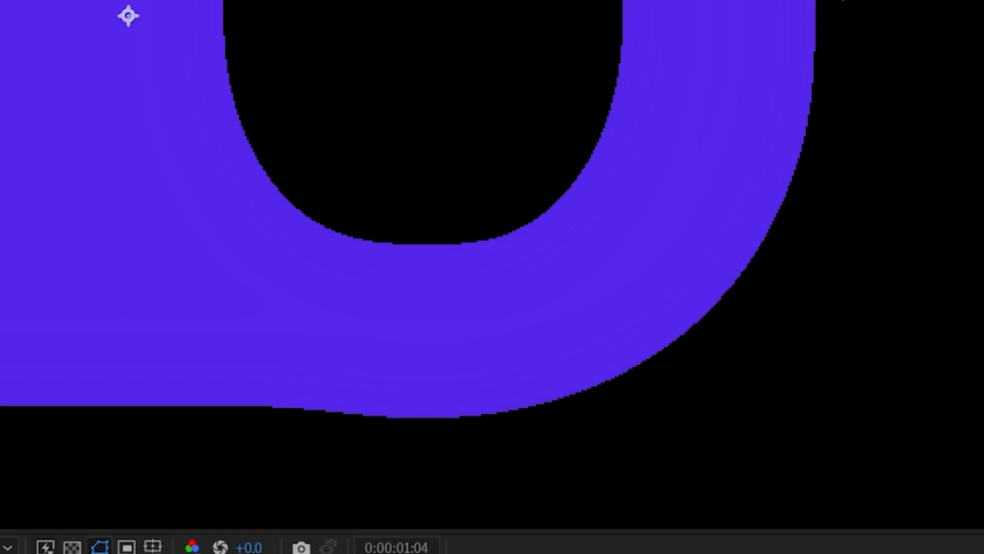
{"action": "key", "text": "Page_Down"}
{"action": "key", "text": "Page_Down"}
{"action": "key", "text": "Page_Down"}
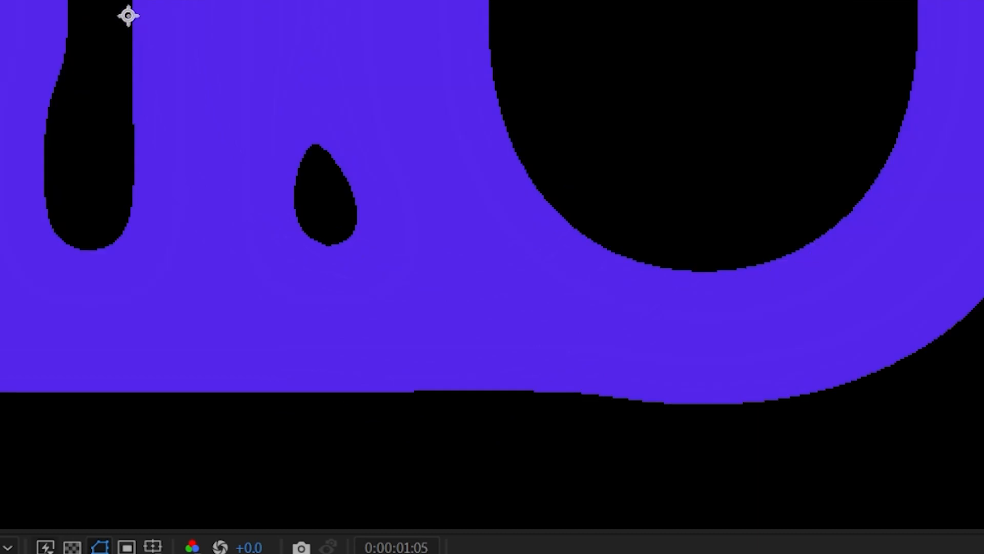
{"action": "key", "text": "Page_Up"}
{"action": "left_click_drag", "start_coordinate": [619, 225], "coordinate": [457, 359]}
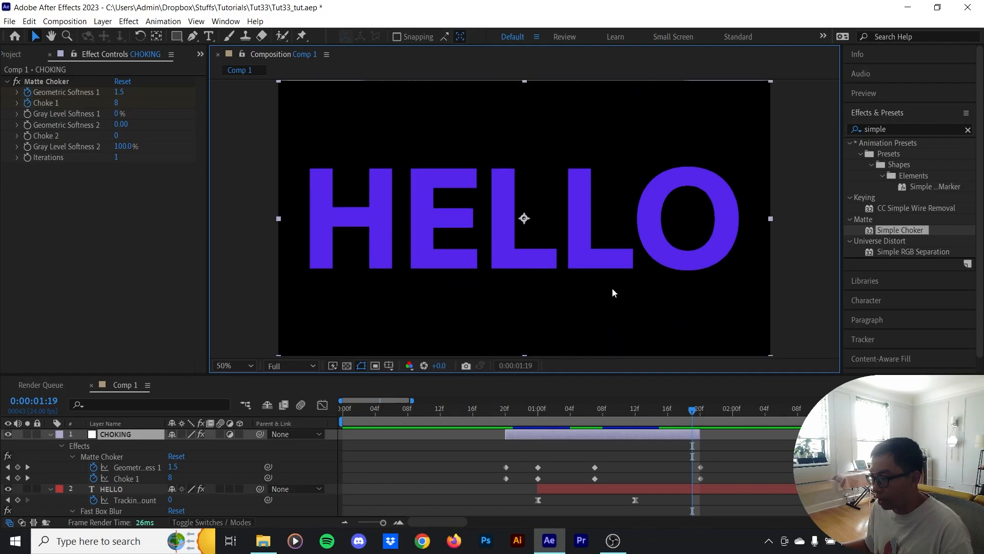
{"action": "scroll", "coordinate": [612, 288], "scroll_direction": "up", "scroll_amount": 1}
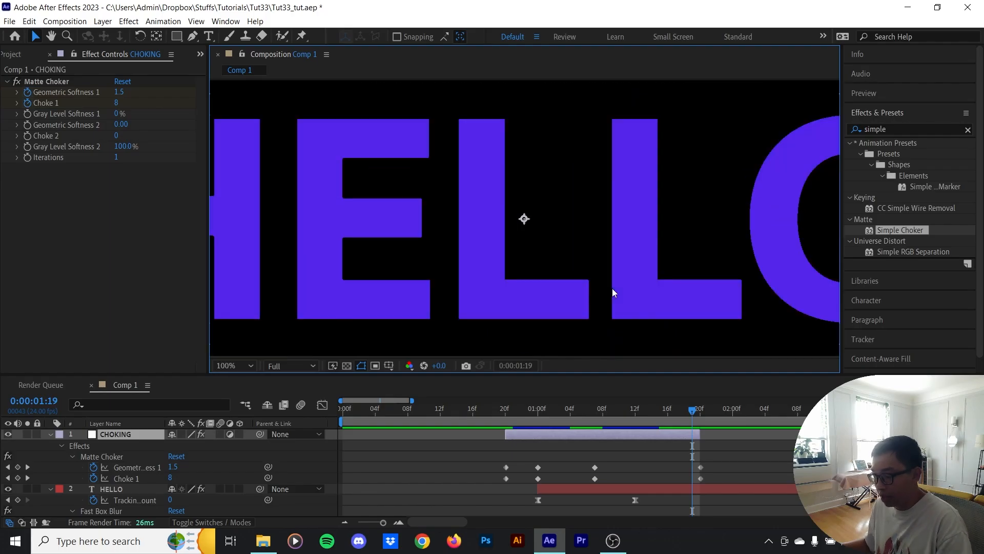
{"action": "left_click_drag", "start_coordinate": [693, 411], "coordinate": [610, 411]}
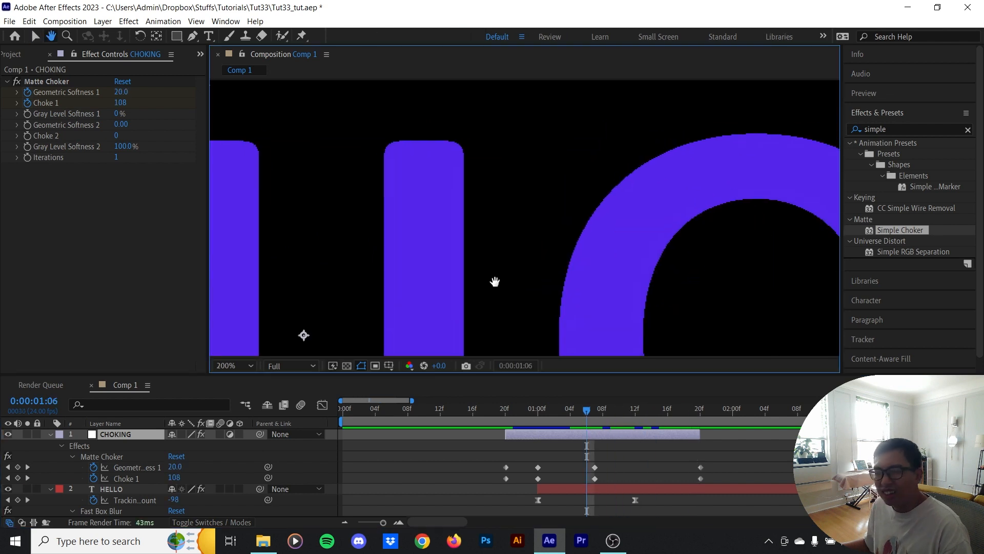
{"action": "left_click_drag", "start_coordinate": [536, 265], "coordinate": [518, 285]}
Step: Search the effects for "simple", apply Simple Choker to the CHOKING layer, and set its Choke Matte to -10.90
{"action": "left_click", "coordinate": [614, 442]}
{"action": "left_click", "coordinate": [615, 436]}
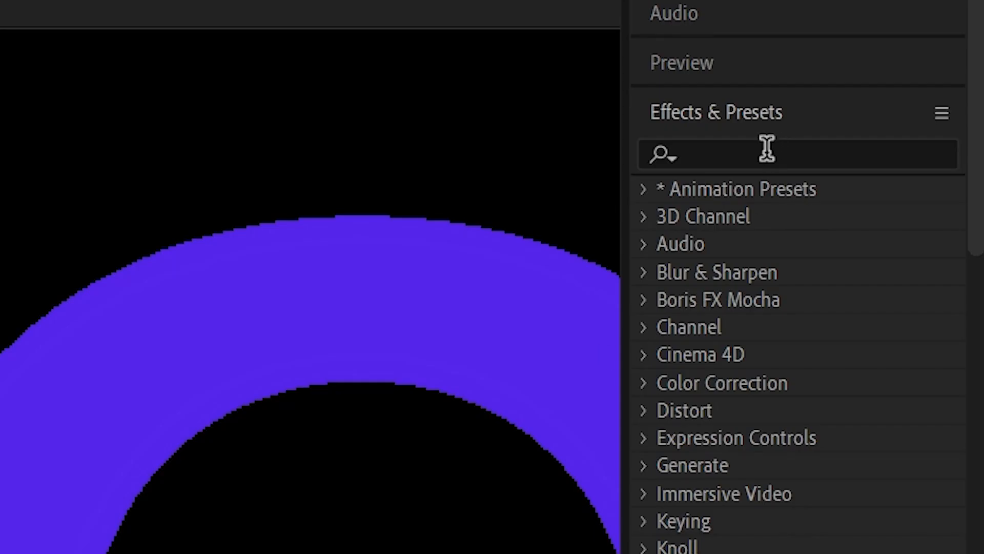
{"action": "left_click", "coordinate": [767, 149]}
{"action": "type", "text": "simple"}
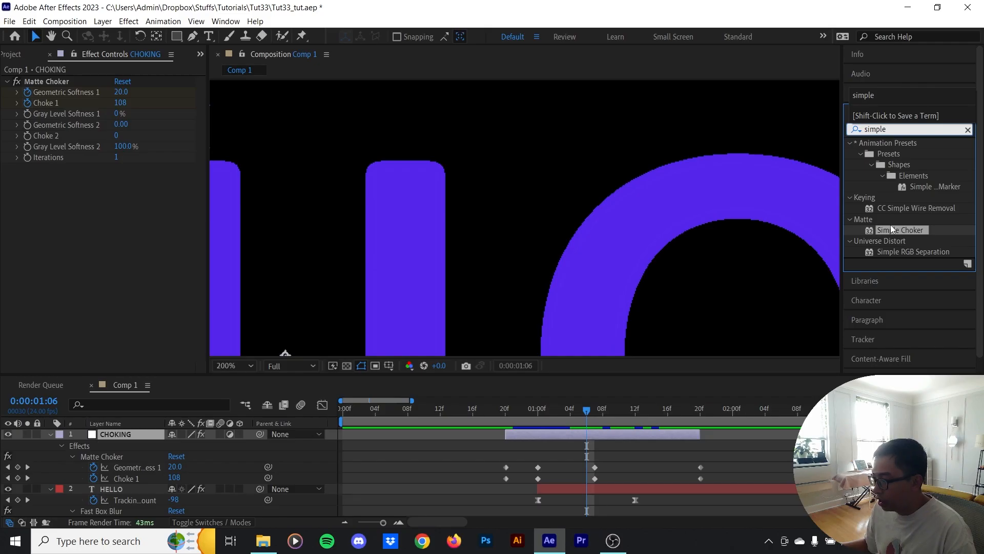
{"action": "left_click_drag", "start_coordinate": [753, 403], "coordinate": [575, 431]}
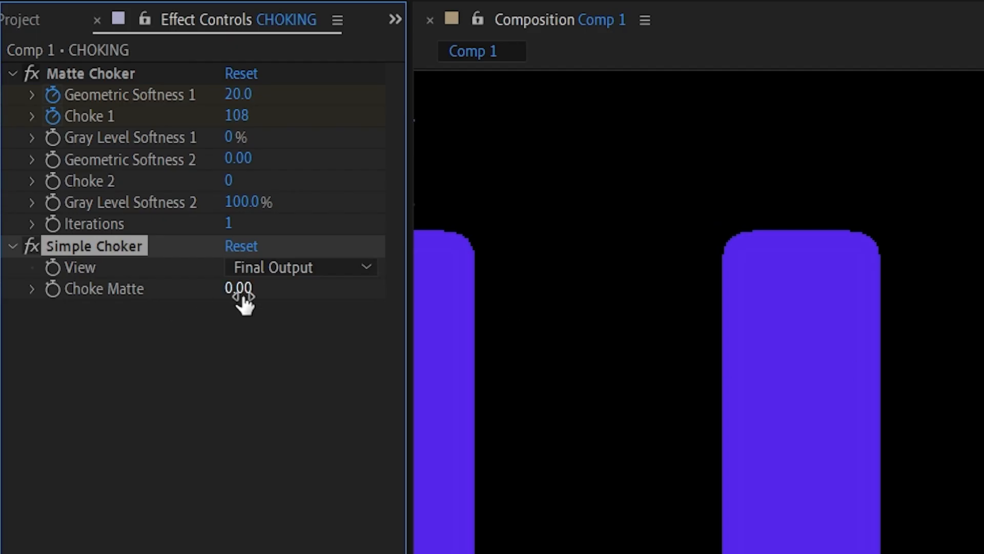
{"action": "left_click_drag", "start_coordinate": [233, 301], "coordinate": [201, 313]}
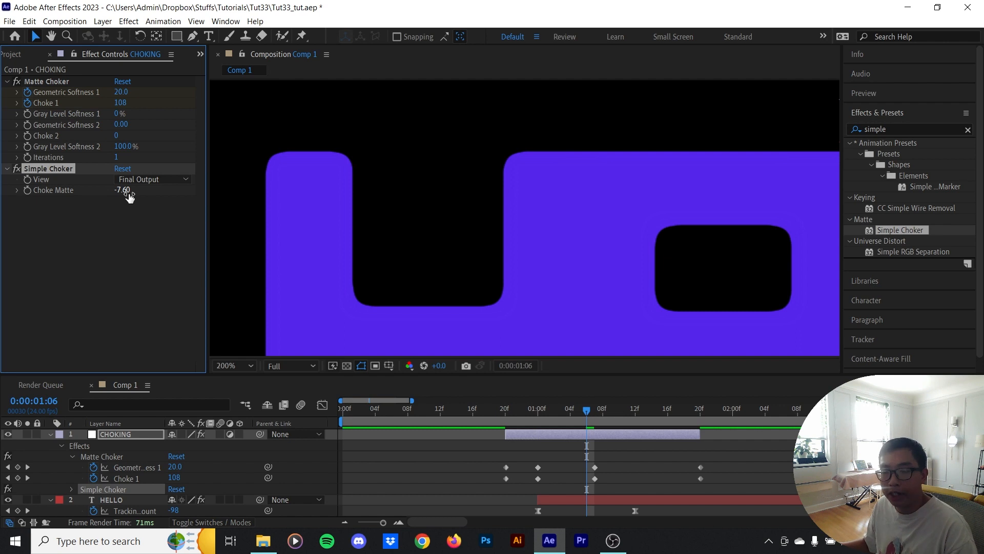
{"action": "left_click_drag", "start_coordinate": [123, 196], "coordinate": [120, 197]}
{"action": "left_click_drag", "start_coordinate": [119, 197], "coordinate": [114, 197]}
Step: Inspect the edges of the O at 400%, and check the whole word at 1:06 and 1:07
{"action": "left_click", "coordinate": [244, 365]}
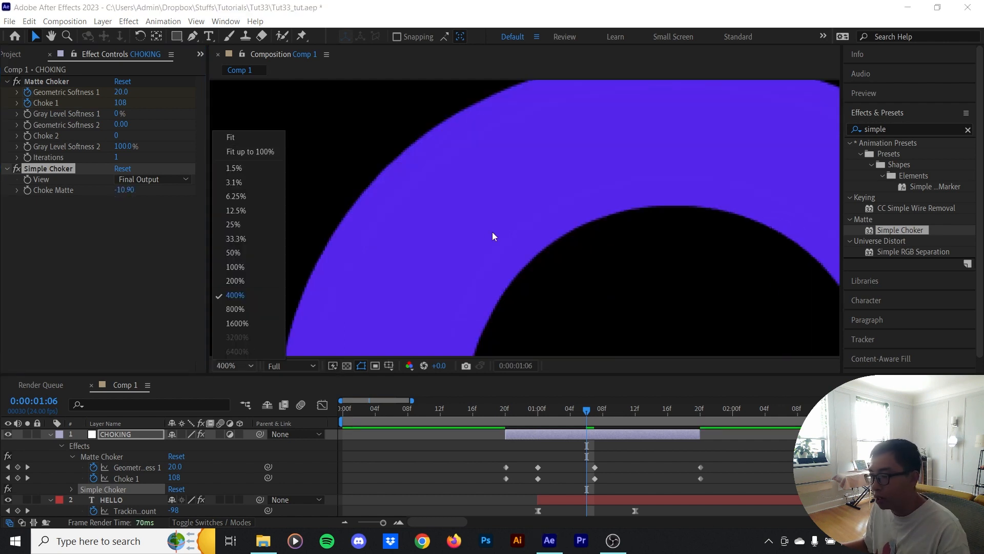
{"action": "left_click", "coordinate": [494, 237]}
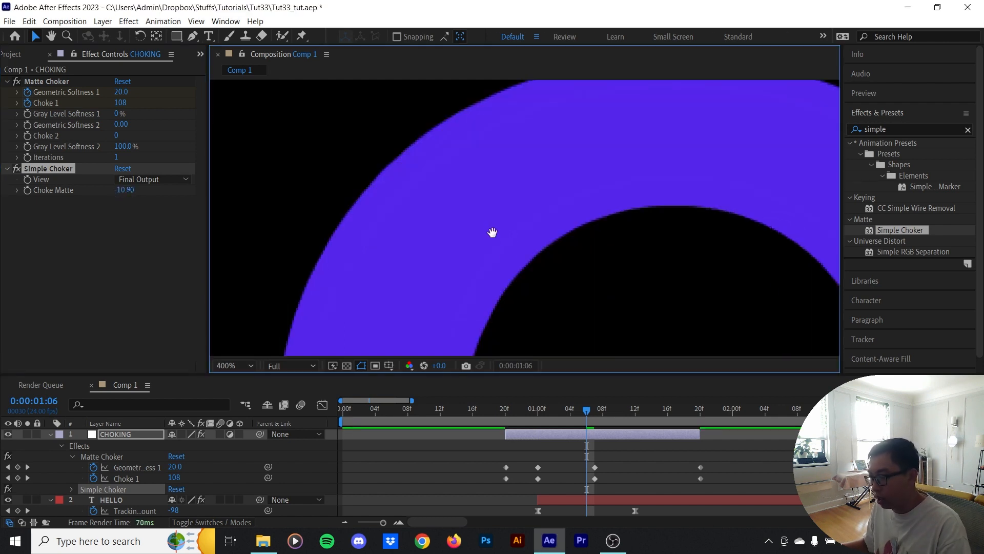
{"action": "left_click_drag", "start_coordinate": [492, 232], "coordinate": [394, 205]}
{"action": "left_click_drag", "start_coordinate": [491, 308], "coordinate": [377, 182]}
{"action": "left_click_drag", "start_coordinate": [435, 270], "coordinate": [444, 182]}
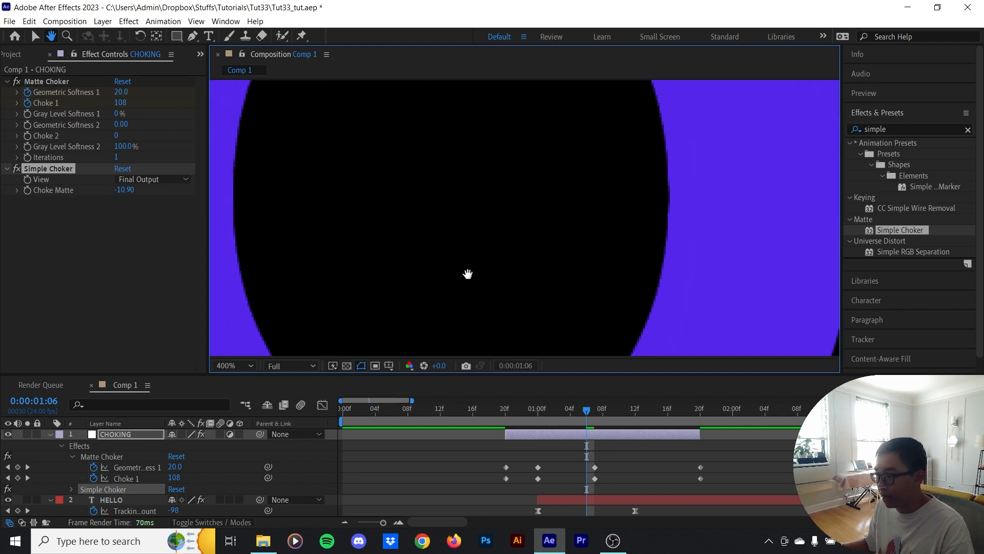
{"action": "left_click_drag", "start_coordinate": [468, 274], "coordinate": [511, 162]}
{"action": "left_click", "coordinate": [235, 366]}
{"action": "left_click", "coordinate": [238, 138]}
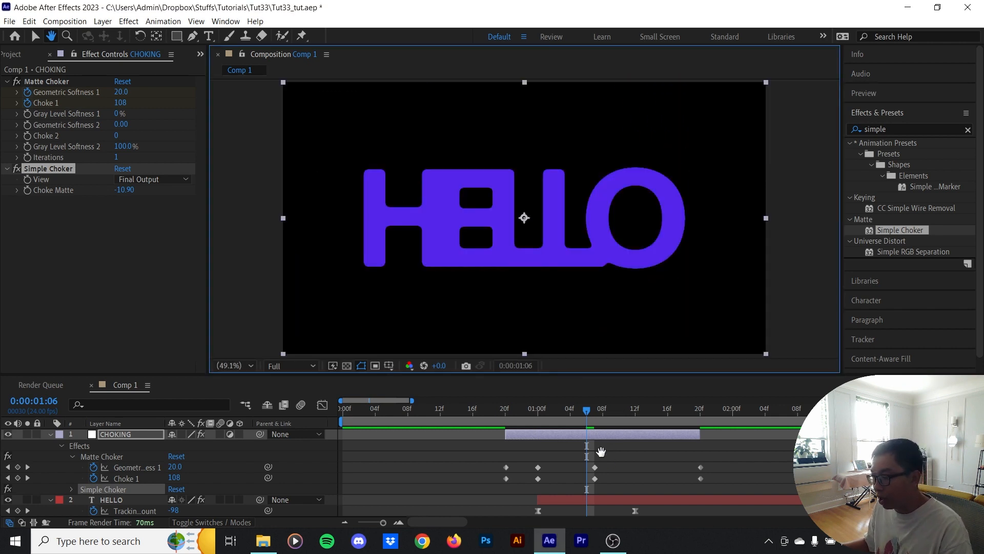
{"action": "key", "text": "v"}
{"action": "left_click", "coordinate": [589, 434]}
{"action": "left_click_drag", "start_coordinate": [587, 411], "coordinate": [595, 412]}
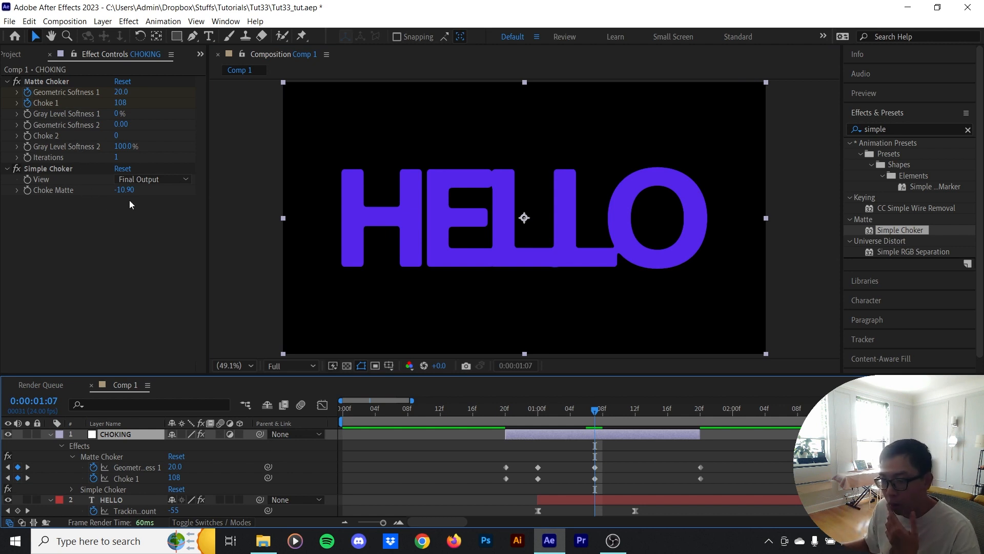
Step: Set the Simple Choker's Choke Matte to -22.20 while checking the square shape at 1:00
{"action": "scroll", "coordinate": [453, 204], "scroll_direction": "up", "scroll_amount": 1}
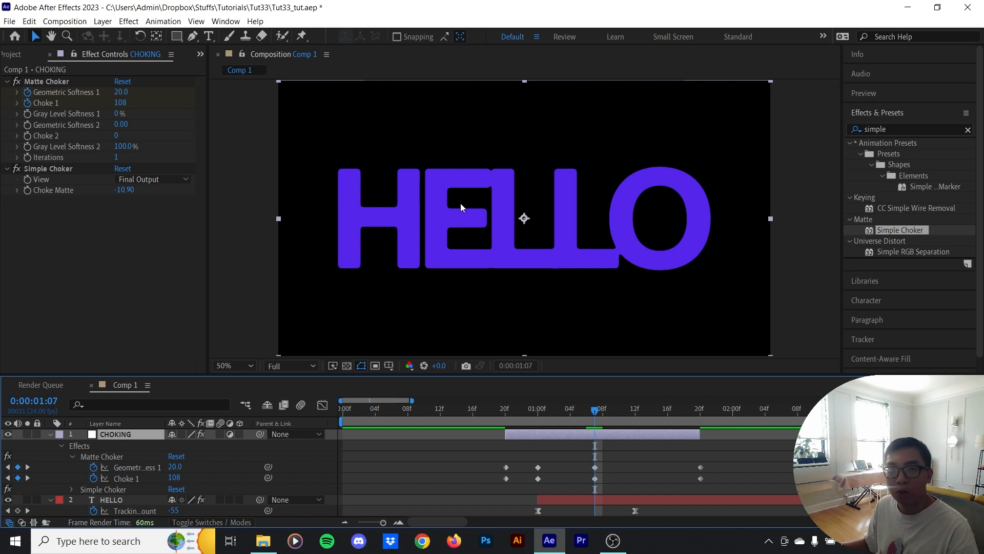
{"action": "scroll", "coordinate": [543, 237], "scroll_direction": "up", "scroll_amount": 1}
{"action": "left_click_drag", "start_coordinate": [126, 196], "coordinate": [115, 194]}
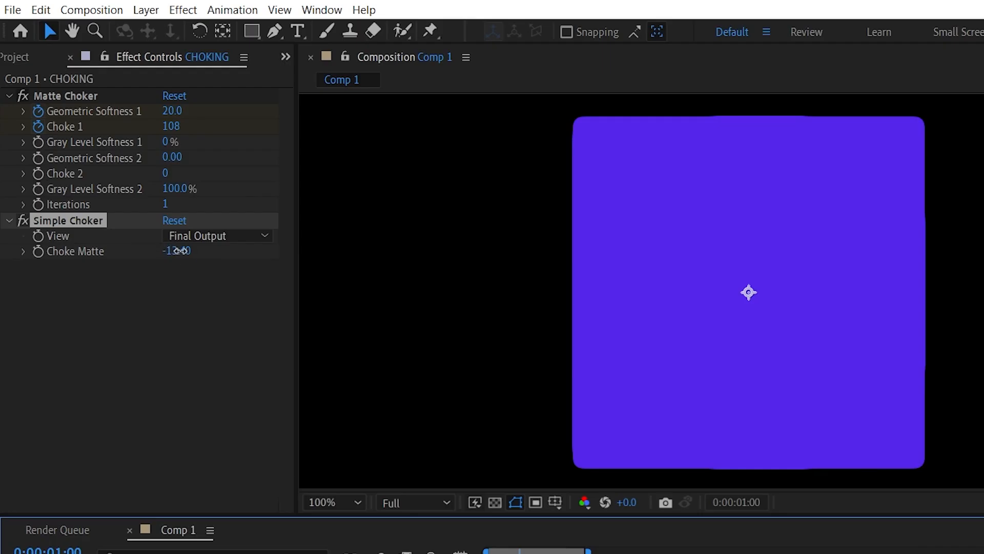
{"action": "mouse_move", "coordinate": [118, 191]}
{"action": "left_mouse_down"}
{"action": "mouse_move", "coordinate": [78, 196]}
{"action": "mouse_move", "coordinate": [124, 192]}
{"action": "left_mouse_up"}
{"action": "left_click_drag", "start_coordinate": [177, 255], "coordinate": [176, 258]}
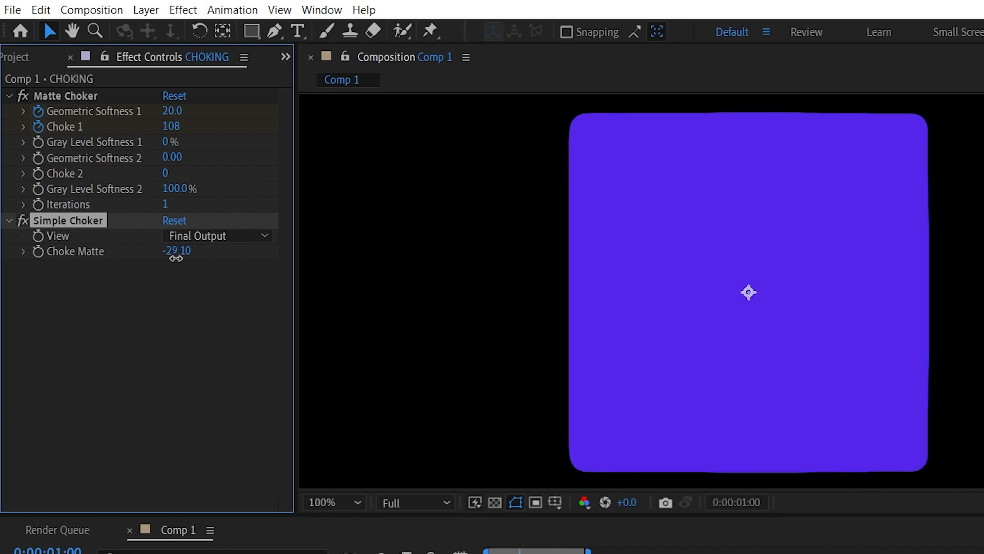
{"action": "left_click", "coordinate": [181, 255]}
{"action": "left_click_drag", "start_coordinate": [185, 253], "coordinate": [222, 254]}
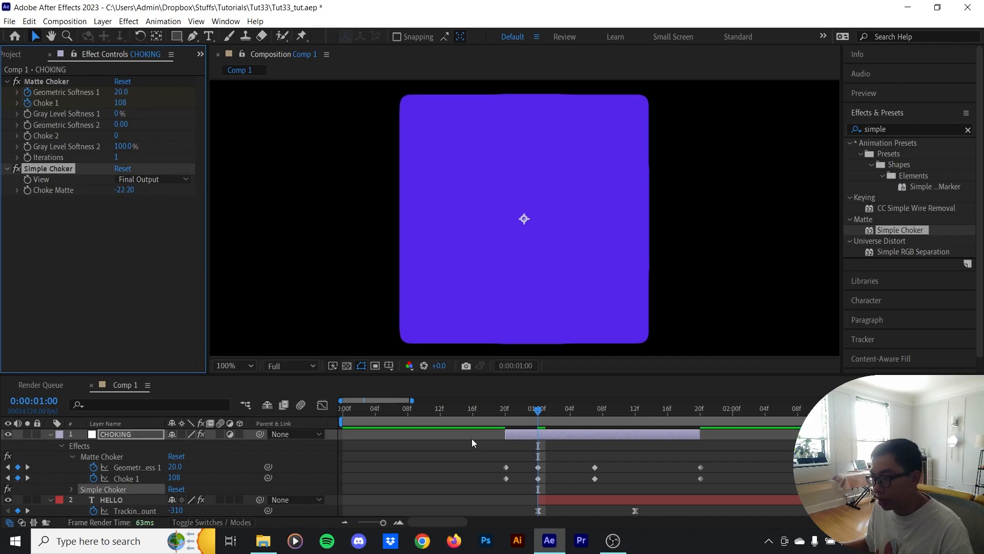
Step: Review the letter edges and the melting transition between 1:05 and 1:11
{"action": "left_click", "coordinate": [521, 448]}
{"action": "left_click_drag", "start_coordinate": [537, 414], "coordinate": [585, 420]}
{"action": "scroll", "coordinate": [531, 234], "scroll_direction": "down", "scroll_amount": 2}
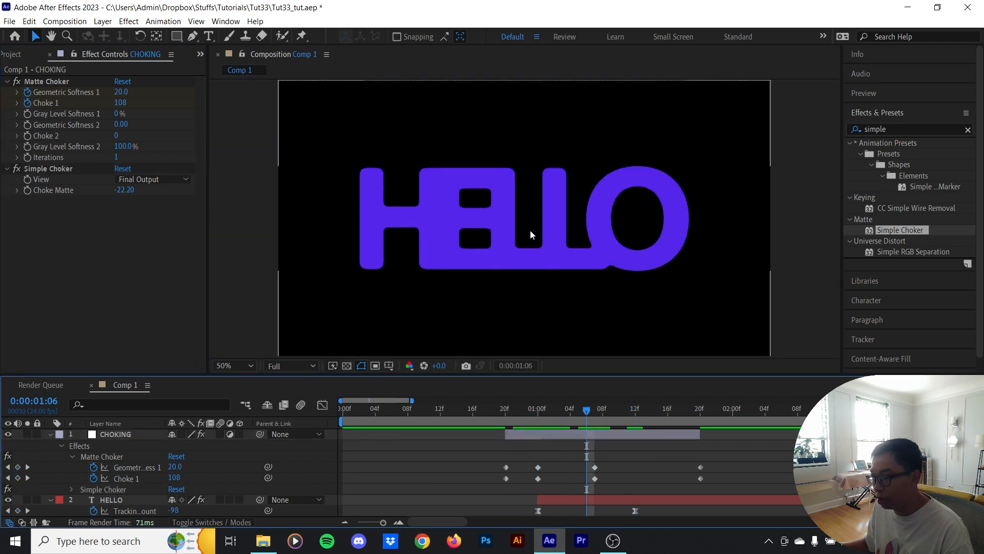
{"action": "scroll", "coordinate": [547, 226], "scroll_direction": "up", "scroll_amount": 2}
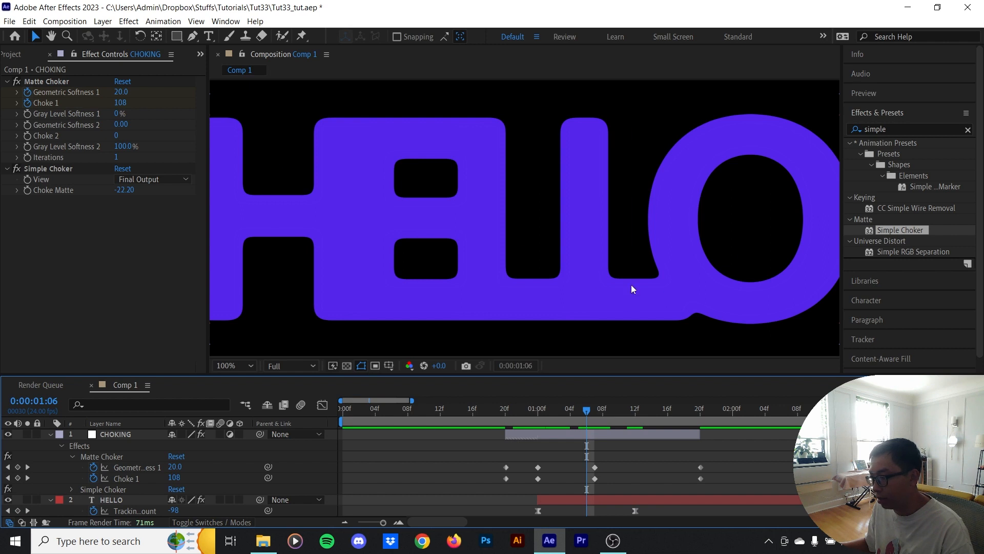
{"action": "scroll", "coordinate": [611, 358], "scroll_direction": "down", "scroll_amount": 2}
{"action": "mouse_move", "coordinate": [593, 406]}
{"action": "left_mouse_down"}
{"action": "mouse_move", "coordinate": [518, 412]}
{"action": "mouse_move", "coordinate": [575, 409]}
{"action": "left_mouse_up"}
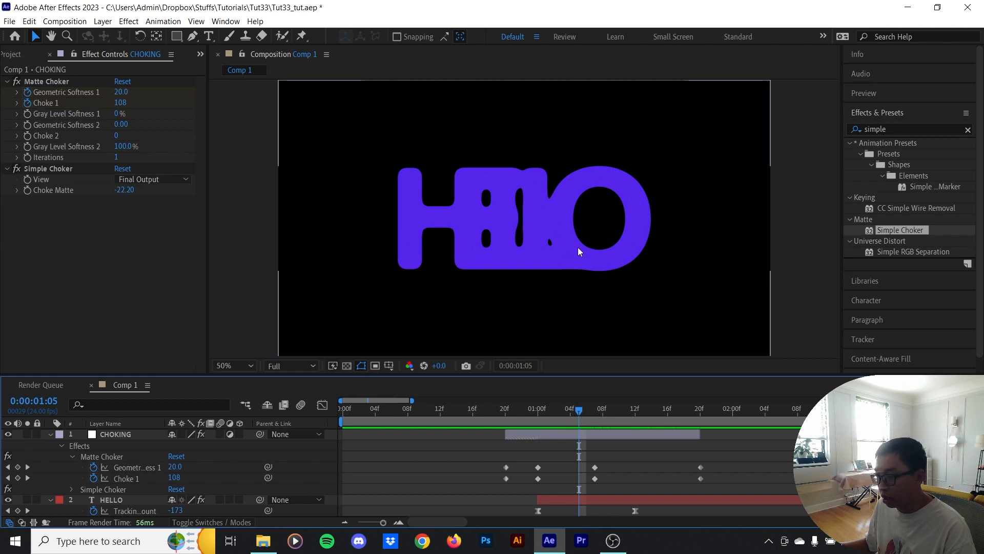
{"action": "left_click_drag", "start_coordinate": [594, 408], "coordinate": [629, 415]}
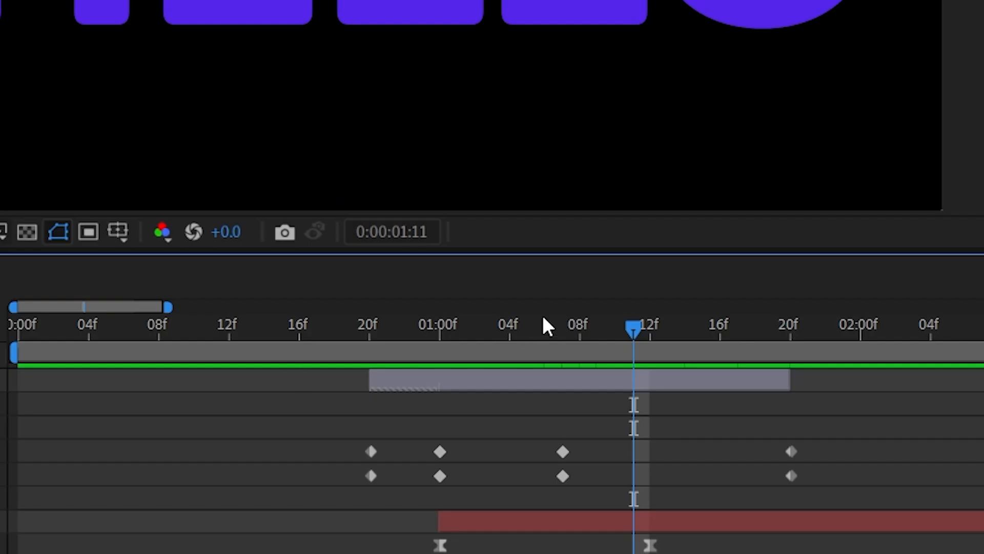
Step: Keyframe the Simple Choker's Choke Matte at -22.20 at 1:07 and at 0.00 at 1:20, and check the letters at 1:13
{"action": "key", "text": "j"}
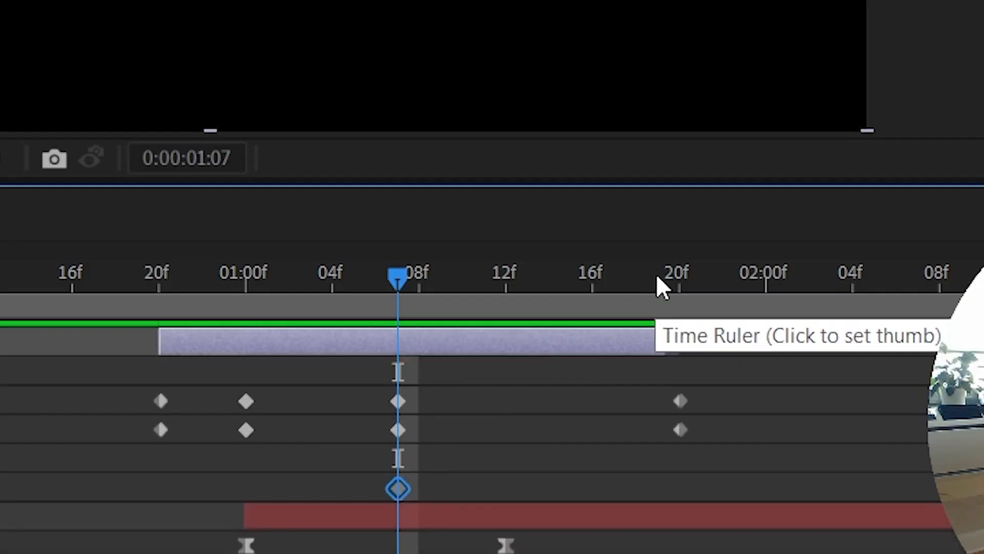
{"action": "left_click", "coordinate": [684, 302]}
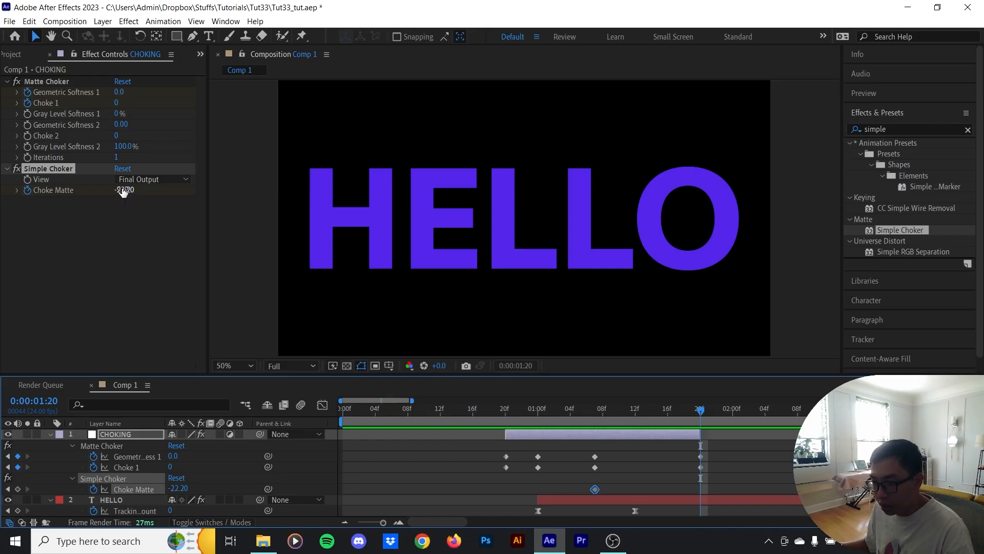
{"action": "left_click_drag", "start_coordinate": [123, 192], "coordinate": [209, 231]}
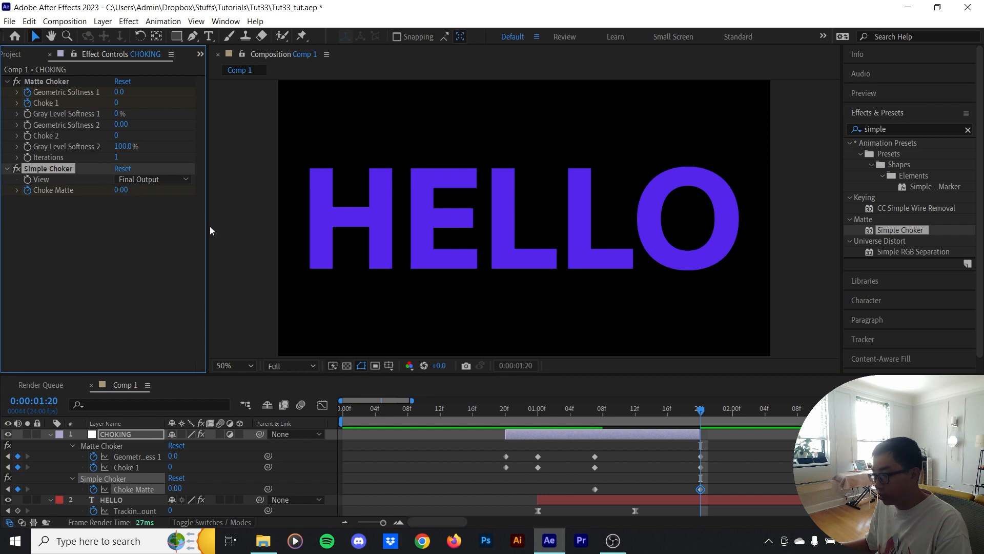
{"action": "left_click", "coordinate": [641, 410]}
{"action": "key", "text": "slash"}
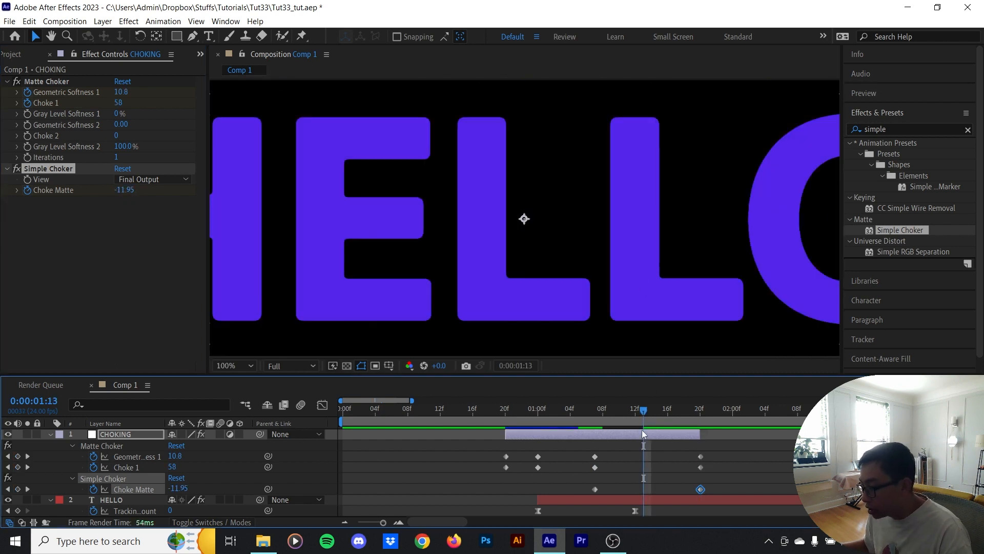
Step: Check the HELLO letters at 1:19, and scrub back through the transition to the square
{"action": "left_click", "coordinate": [682, 411]}
{"action": "key", "text": "comma"}
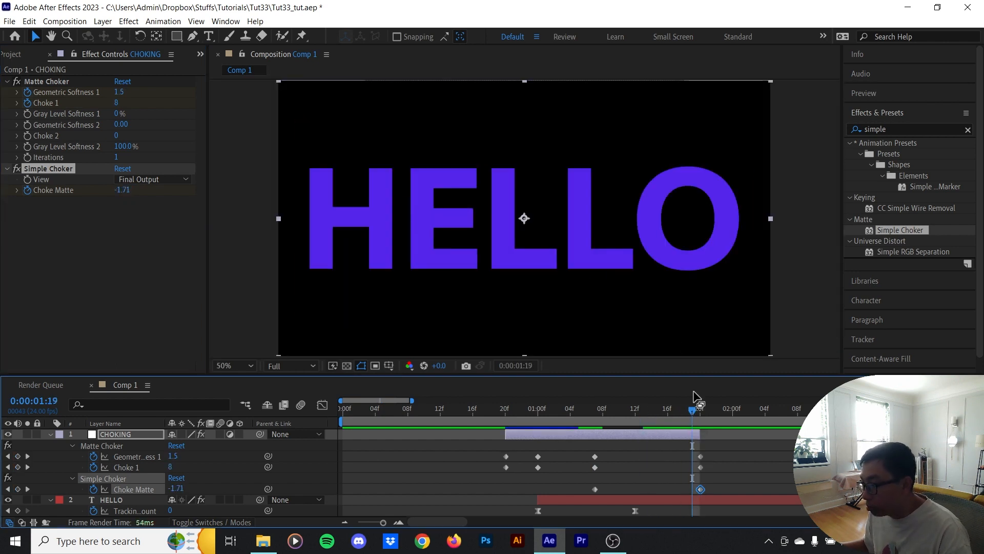
{"action": "left_click_drag", "start_coordinate": [691, 411], "coordinate": [467, 419]}
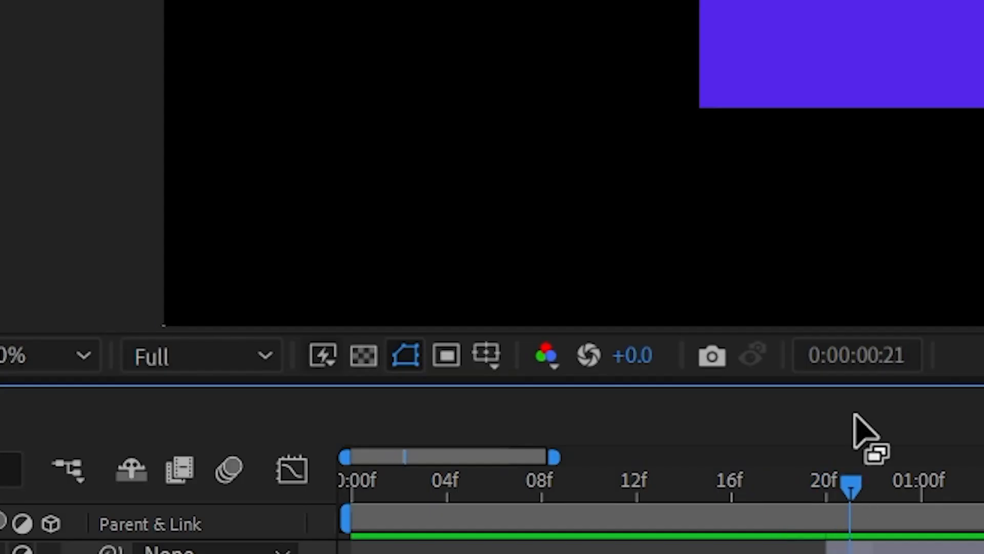
Step: Turn on the transparency grid and inspect the square's edges between 0:20 and 1:00
{"action": "left_click_drag", "start_coordinate": [853, 413], "coordinate": [882, 552]}
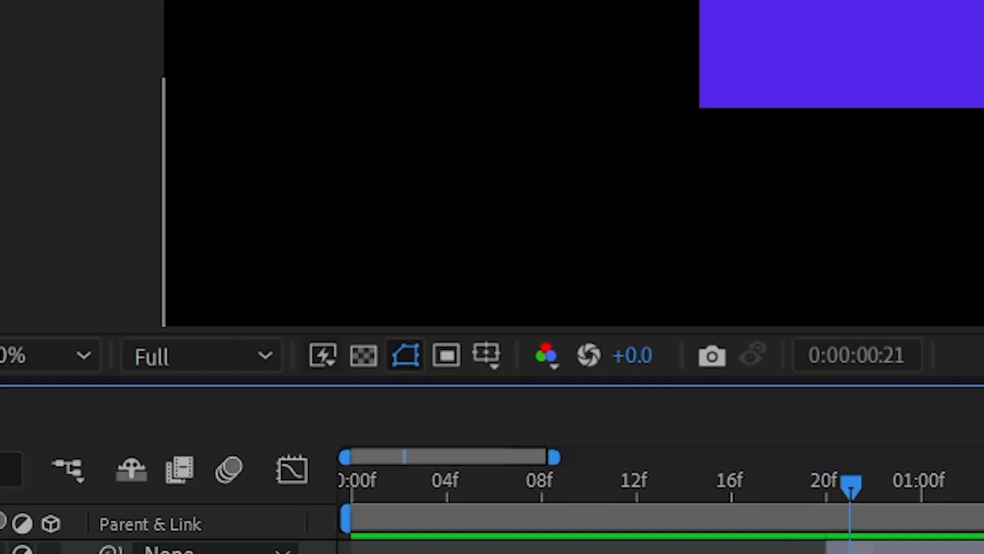
{"action": "left_click", "coordinate": [368, 357]}
{"action": "left_click_drag", "start_coordinate": [849, 487], "coordinate": [885, 502]}
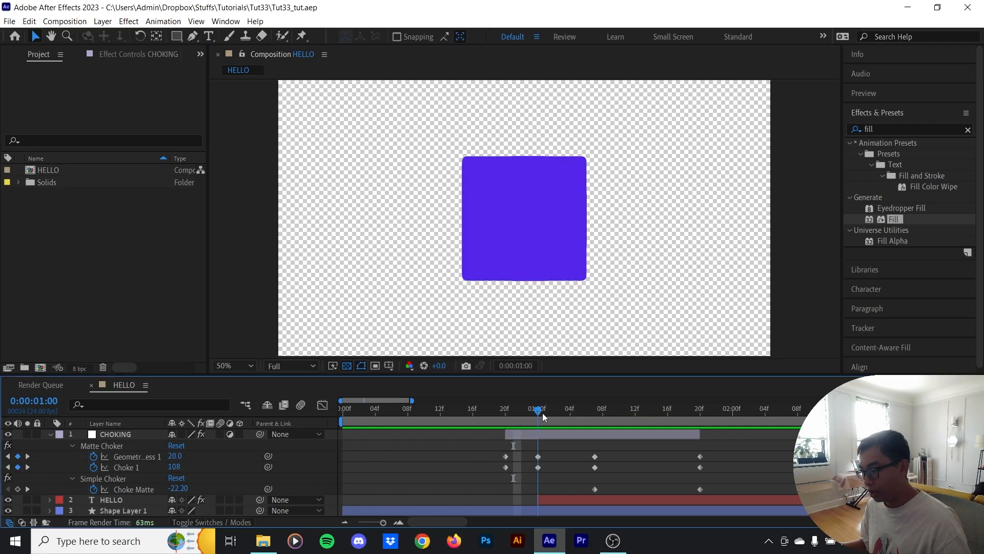
{"action": "mouse_move", "coordinate": [524, 417]}
{"action": "left_mouse_down"}
{"action": "mouse_move", "coordinate": [362, 410]}
{"action": "mouse_move", "coordinate": [718, 426]}
{"action": "mouse_move", "coordinate": [704, 410]}
{"action": "mouse_move", "coordinate": [485, 414]}
{"action": "mouse_move", "coordinate": [524, 414]}
{"action": "mouse_move", "coordinate": [506, 413]}
{"action": "left_mouse_up"}
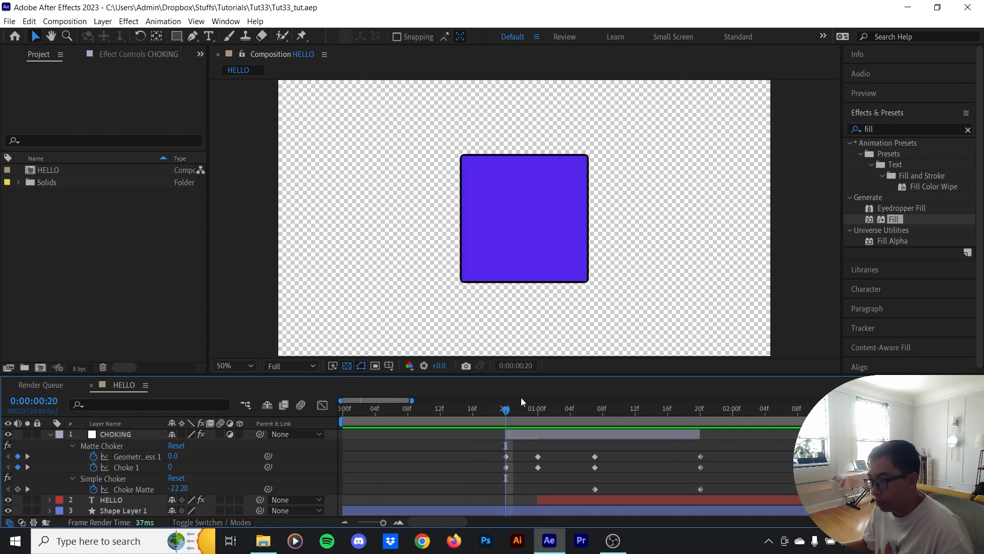
{"action": "key", "text": "period"}
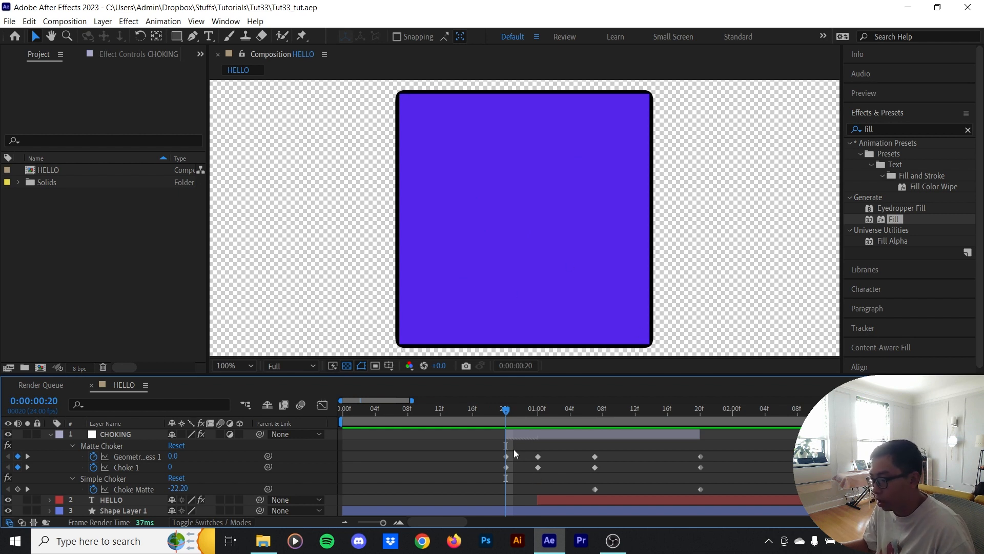
{"action": "left_click_drag", "start_coordinate": [506, 411], "coordinate": [540, 417]}
Step: Keyframe the CHOKING layer's Simple Choker Choke Matte at -22.20 at 1:00 and at 0 at 0:20
{"action": "left_click", "coordinate": [119, 54]}
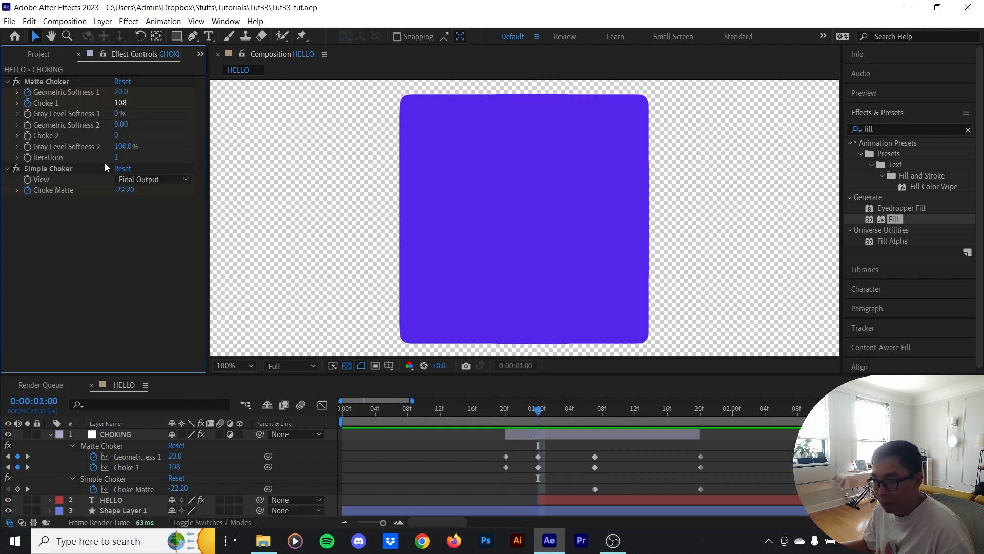
{"action": "left_click", "coordinate": [18, 490]}
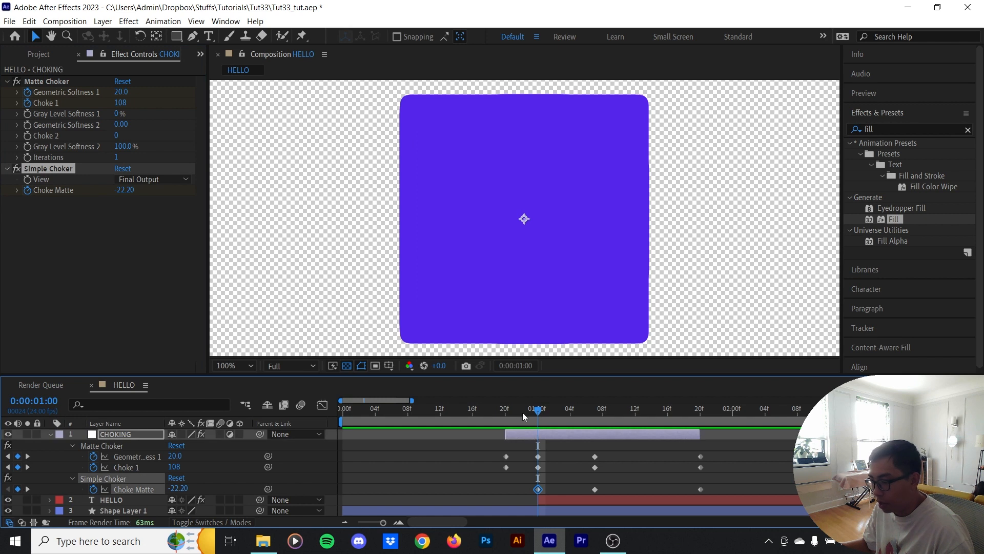
{"action": "left_click", "coordinate": [505, 410]}
{"action": "left_click", "coordinate": [178, 488]}
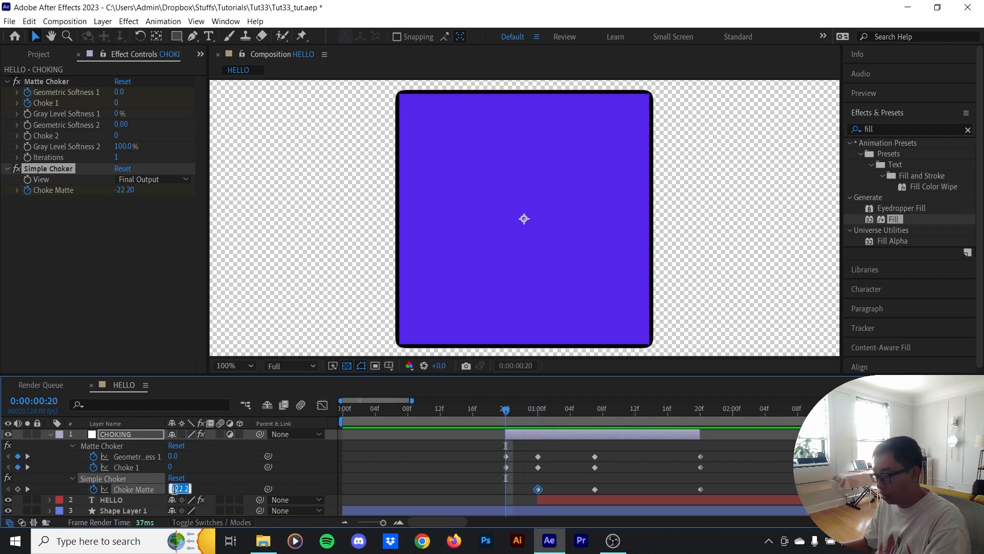
{"action": "type", "text": "0"}
{"action": "key", "text": "Return"}
Step: Play back the melt and inspect the square's edges at 200% at 0:23
{"action": "left_click_drag", "start_coordinate": [506, 420], "coordinate": [449, 421]}
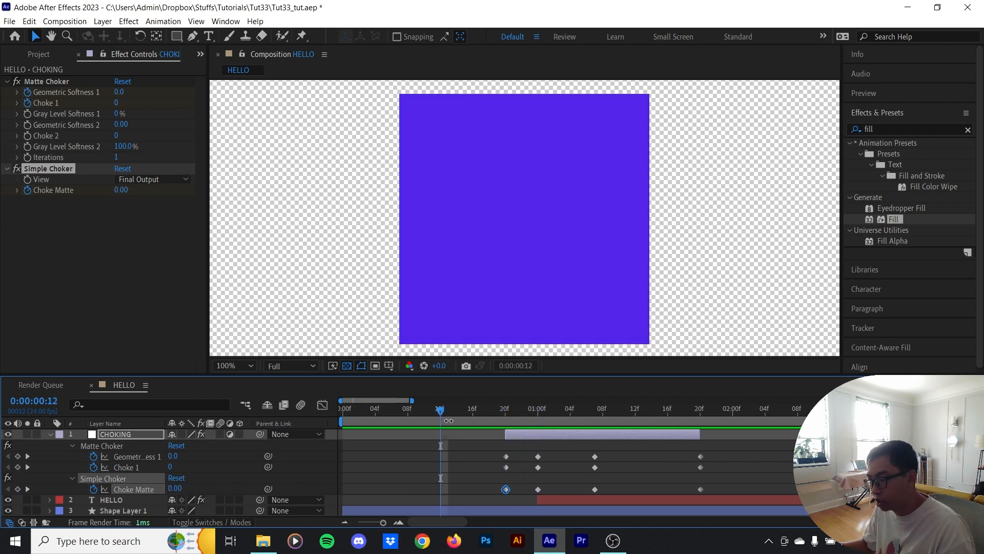
{"action": "key", "text": "space"}
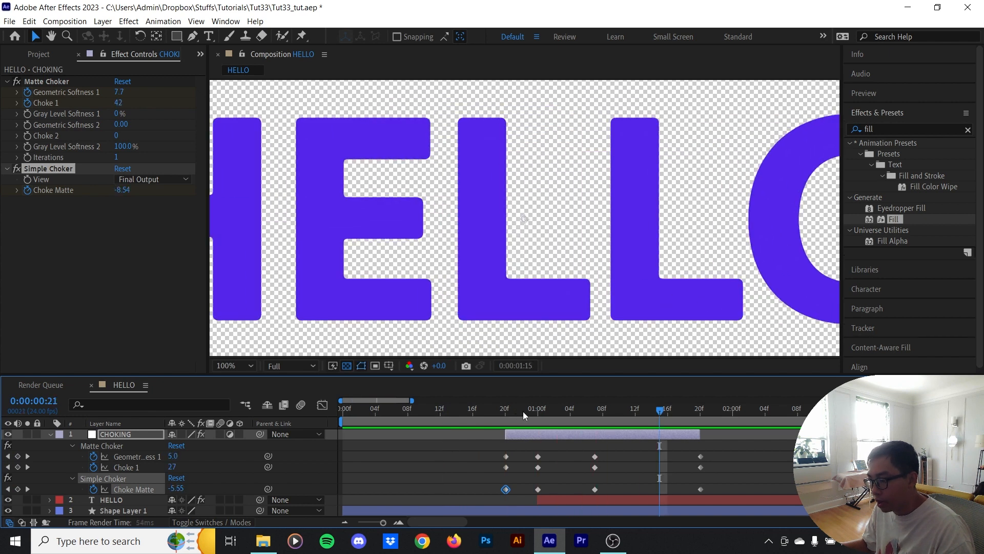
{"action": "left_click", "coordinate": [529, 411]}
{"action": "key", "text": "period"}
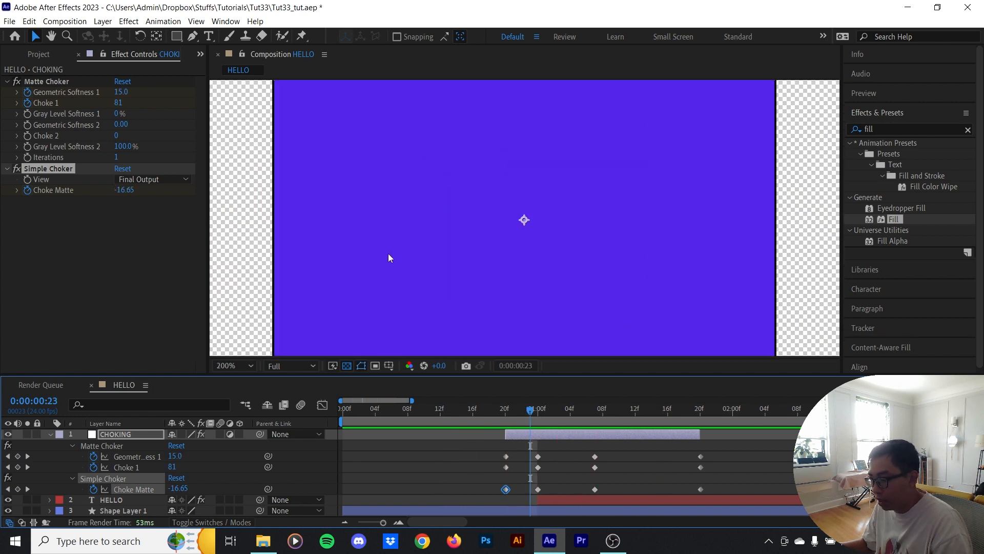
{"action": "key", "text": "h"}
{"action": "left_click_drag", "start_coordinate": [388, 256], "coordinate": [553, 248]}
{"action": "left_click_drag", "start_coordinate": [495, 185], "coordinate": [481, 267]}
{"action": "key", "text": "v"}
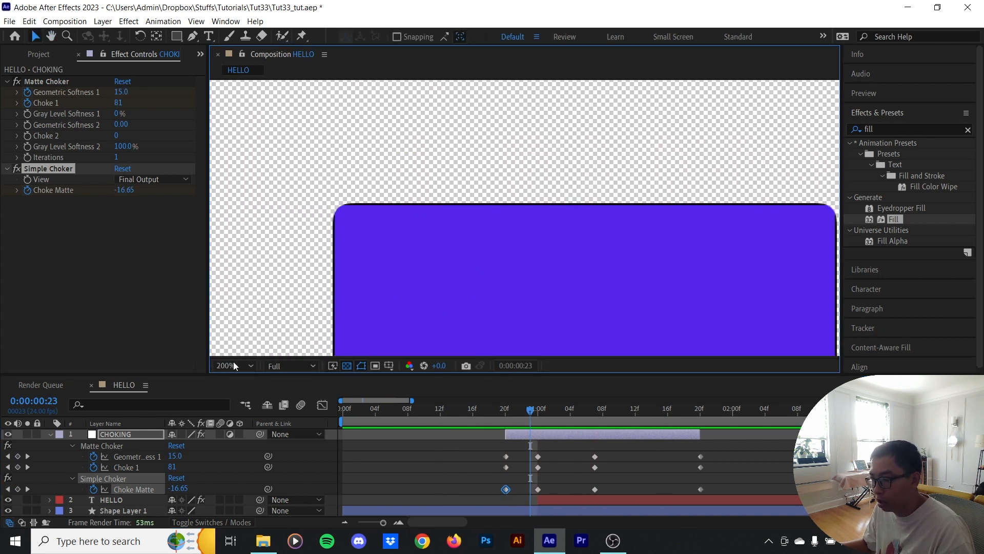
{"action": "left_click", "coordinate": [232, 365]}
{"action": "left_click", "coordinate": [250, 149]}
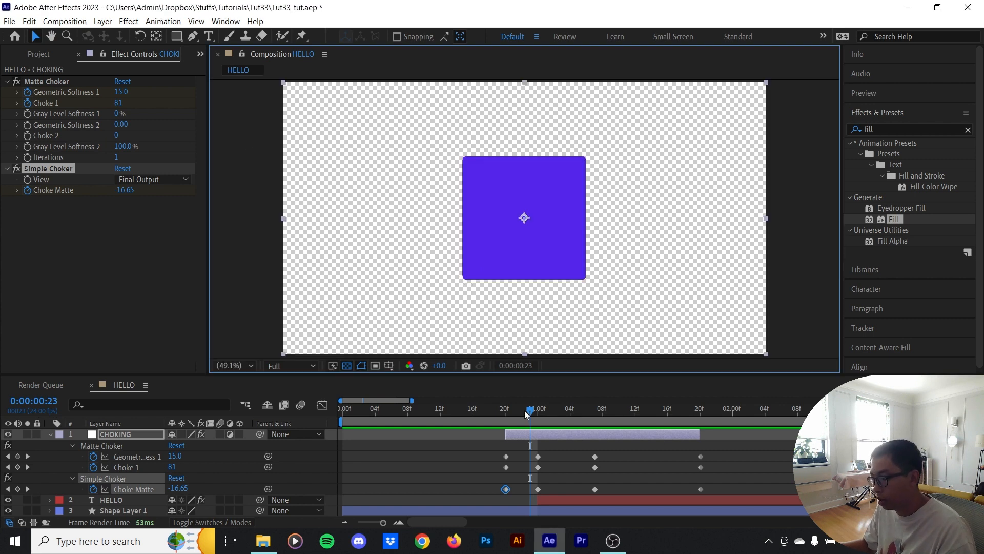
Step: Play the animation from 0:10, and reveal the HELLO text layer's keyframes to compare their timing with the choker keyframes
{"action": "left_click_drag", "start_coordinate": [526, 412], "coordinate": [715, 492]}
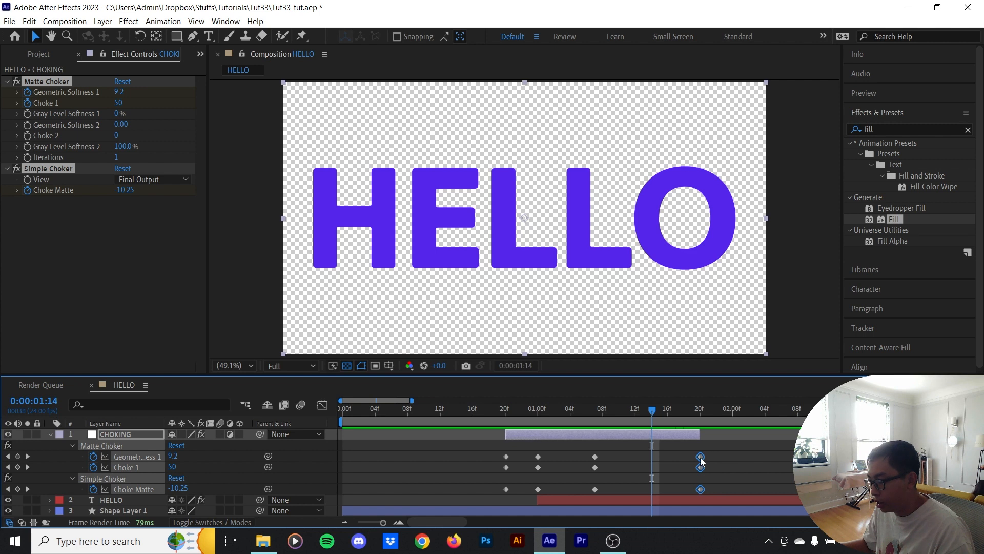
{"action": "left_click_drag", "start_coordinate": [660, 438], "coordinate": [425, 442]}
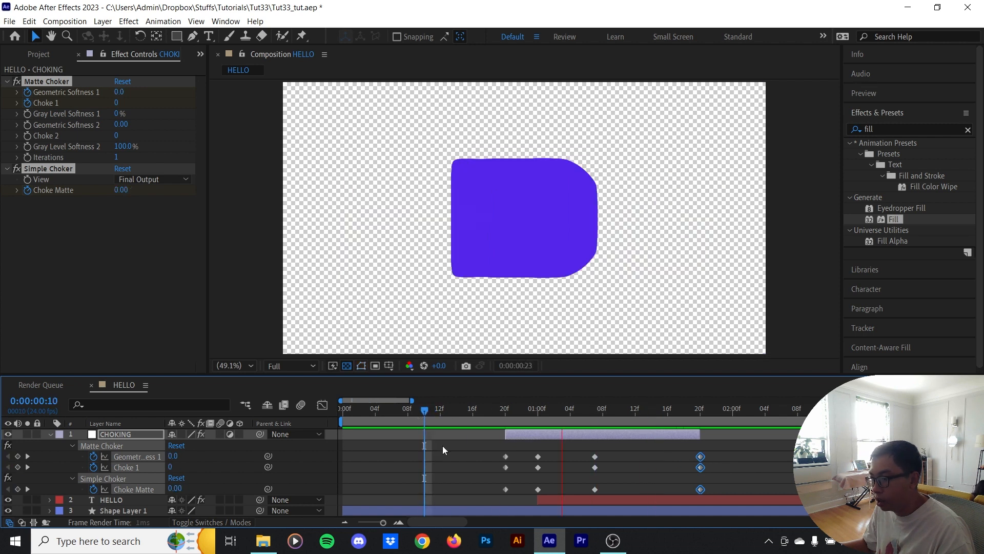
{"action": "key", "text": "space"}
{"action": "left_click", "coordinate": [589, 498]}
{"action": "key", "text": "u"}
{"action": "scroll", "coordinate": [655, 471], "scroll_direction": "down", "scroll_amount": 2}
{"action": "scroll", "coordinate": [642, 451], "scroll_direction": "up", "scroll_amount": 2}
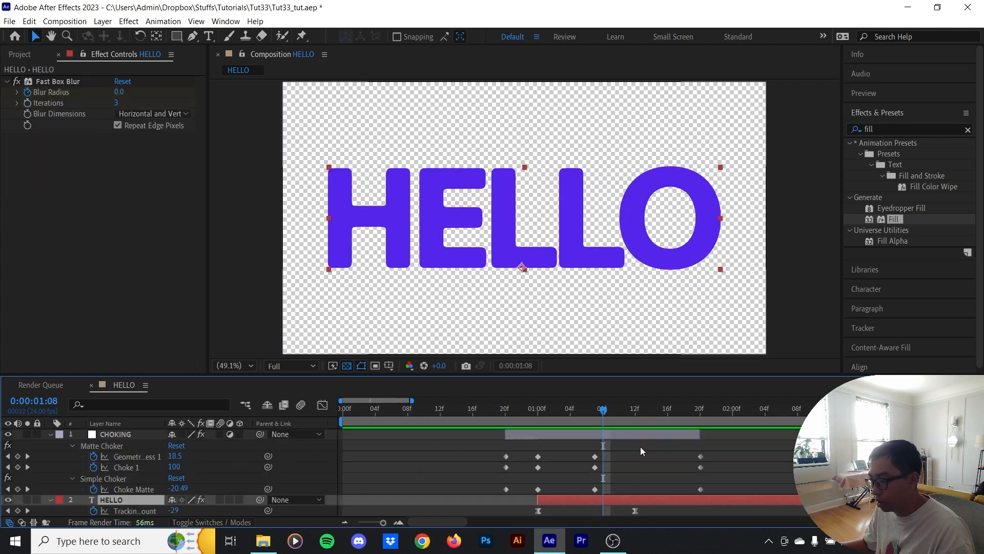
Step: Move the last Matte Choker and Simple Choker keyframes to 1:12, in line with the final tracking keyframe
{"action": "left_click", "coordinate": [635, 408]}
{"action": "left_click_drag", "start_coordinate": [683, 447], "coordinate": [720, 491]}
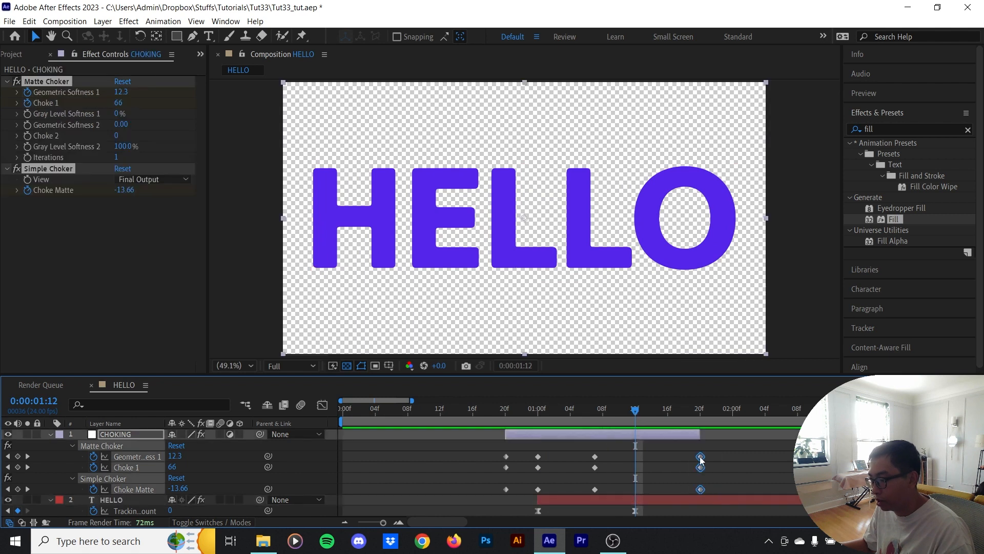
{"action": "left_click_drag", "start_coordinate": [647, 417], "coordinate": [675, 420]}
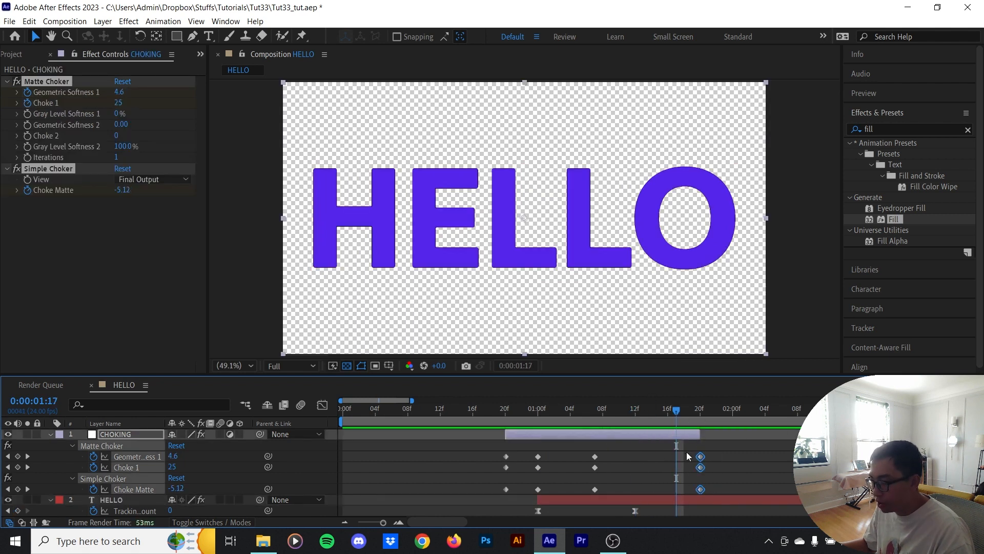
{"action": "left_click_drag", "start_coordinate": [702, 474], "coordinate": [640, 476]}
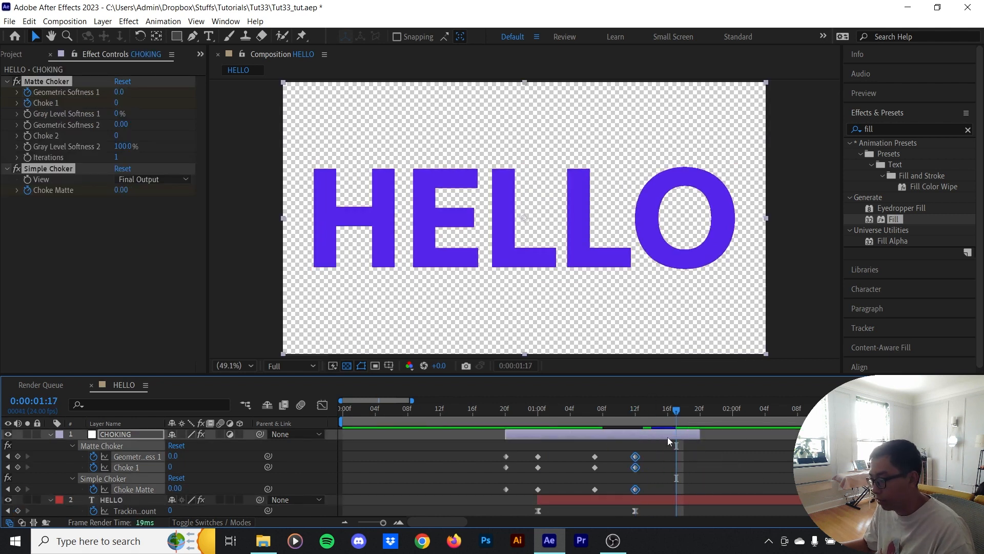
{"action": "left_click_drag", "start_coordinate": [676, 412], "coordinate": [512, 415]}
Step: Try to trim the end of the CHOKING layer to 1:12
{"action": "left_click", "coordinate": [700, 442]}
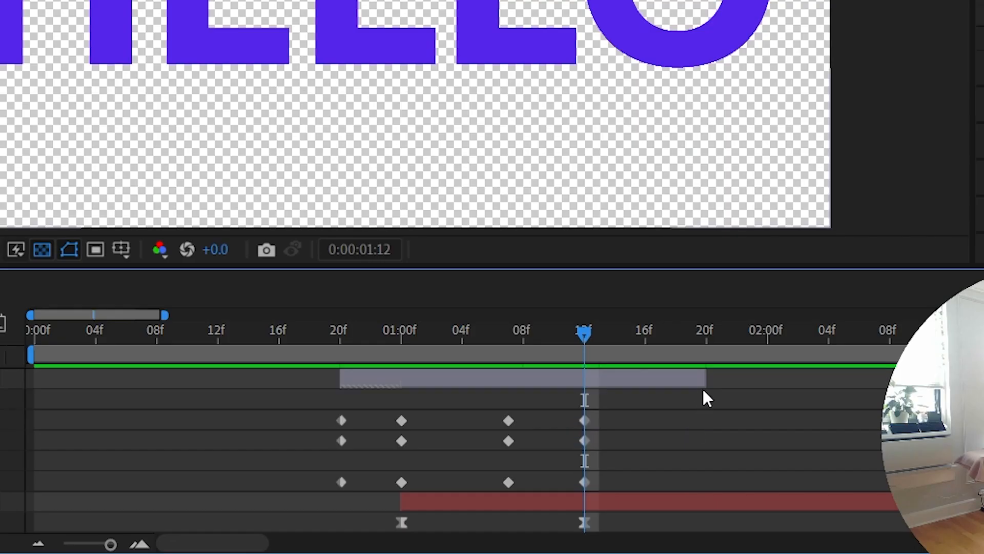
{"action": "left_click_drag", "start_coordinate": [700, 436], "coordinate": [699, 436]}
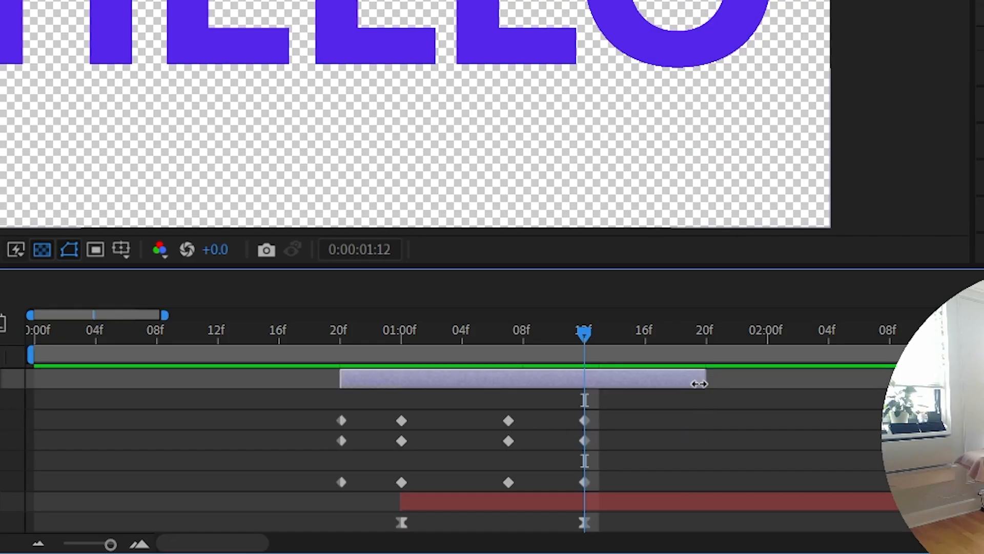
{"action": "left_click_drag", "start_coordinate": [699, 383], "coordinate": [585, 398]}
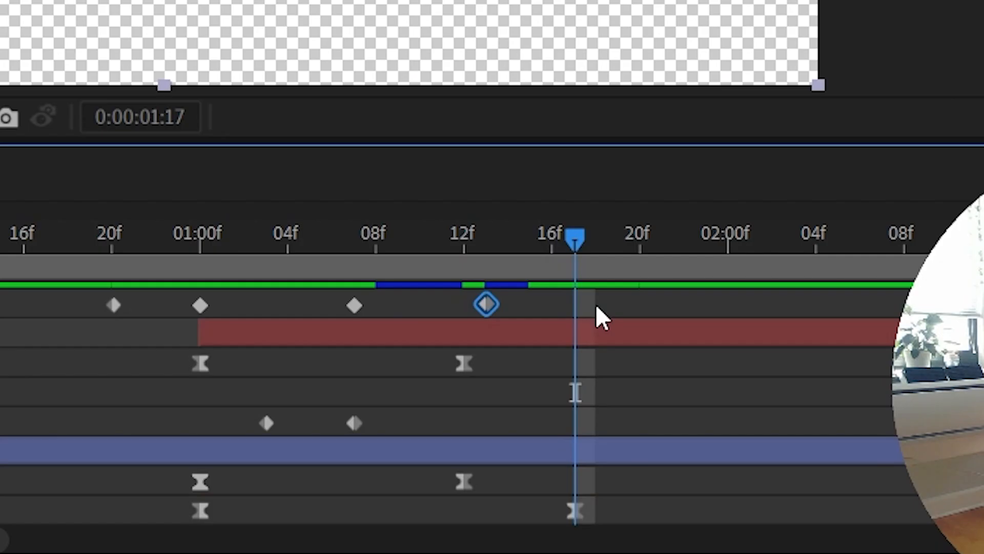
Step: Trim the CHOKING layer's end to 1:17, matching the shape layer's last keyframe, and play back the result
{"action": "scroll", "coordinate": [610, 321], "scroll_direction": "up", "scroll_amount": 3}
{"action": "scroll", "coordinate": [569, 506], "scroll_direction": "down", "scroll_amount": 3}
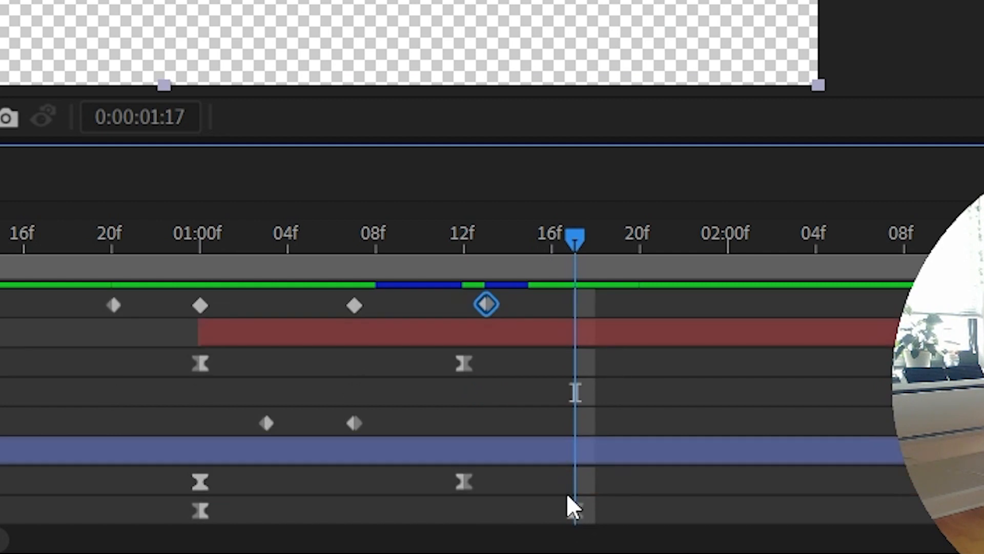
{"action": "left_click", "coordinate": [575, 509]}
{"action": "scroll", "coordinate": [613, 382], "scroll_direction": "up", "scroll_amount": 3}
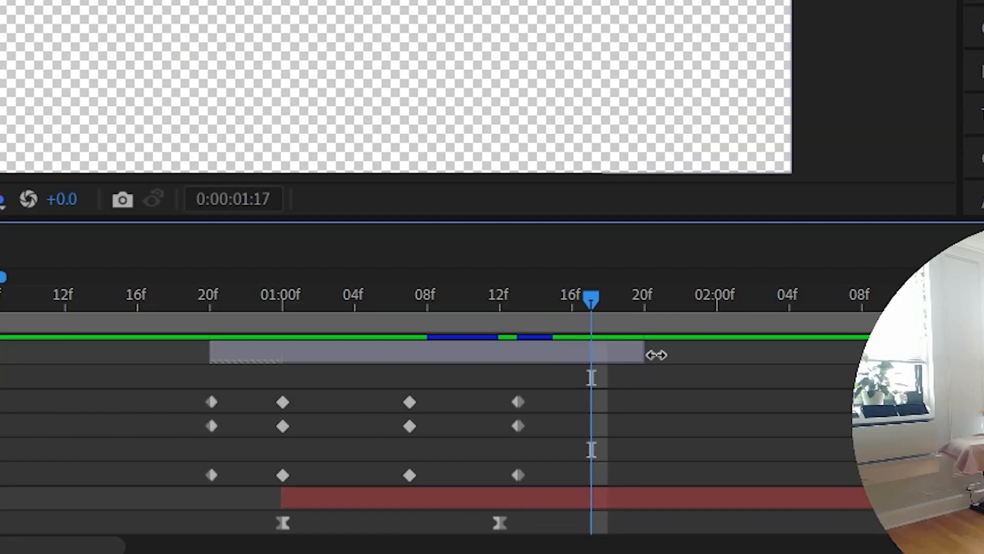
{"action": "left_click_drag", "start_coordinate": [645, 303], "coordinate": [605, 315]}
{"action": "left_click_drag", "start_coordinate": [614, 363], "coordinate": [596, 361]}
{"action": "left_click_drag", "start_coordinate": [591, 297], "coordinate": [87, 382]}
{"action": "key", "text": "space"}
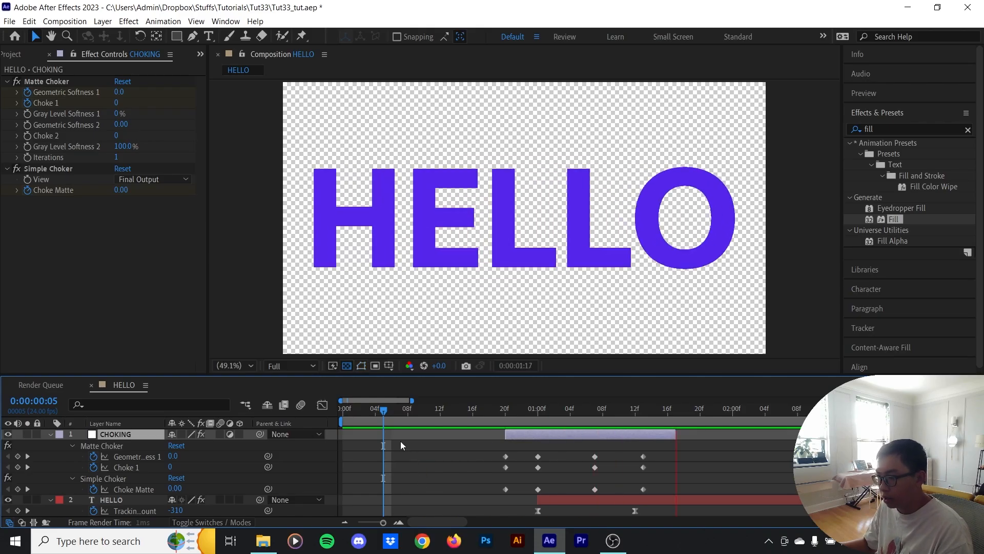
Step: Nest the HELLO composition in a new composition and place a peach solid behind it
{"action": "left_click", "coordinate": [347, 366]}
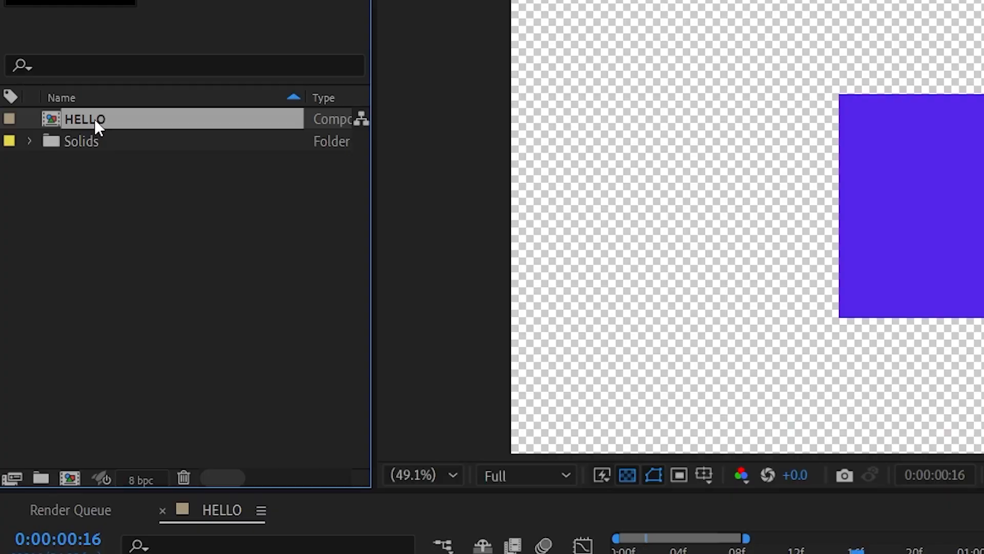
{"action": "left_click_drag", "start_coordinate": [53, 171], "coordinate": [69, 476]}
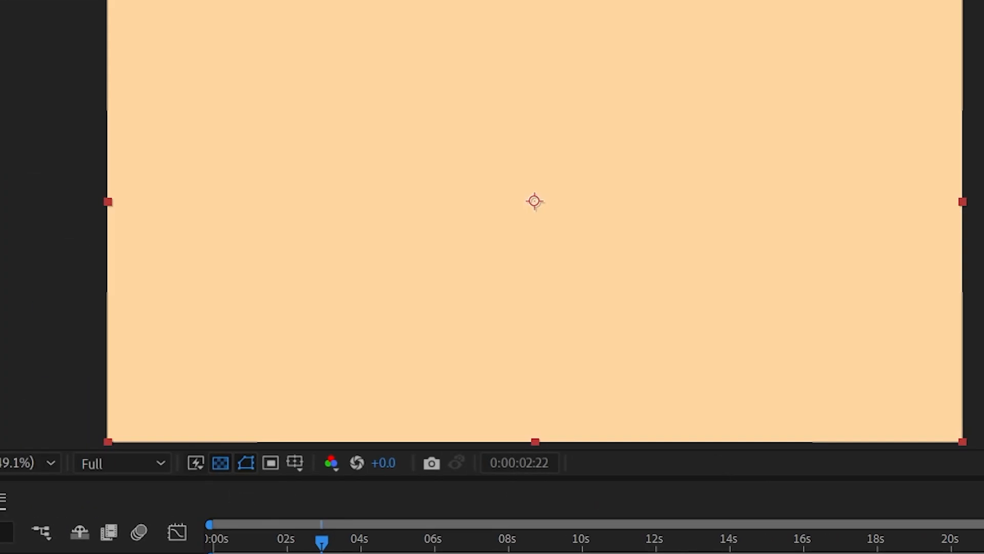
{"action": "key", "text": "ctrl+shift+bracketleft"}
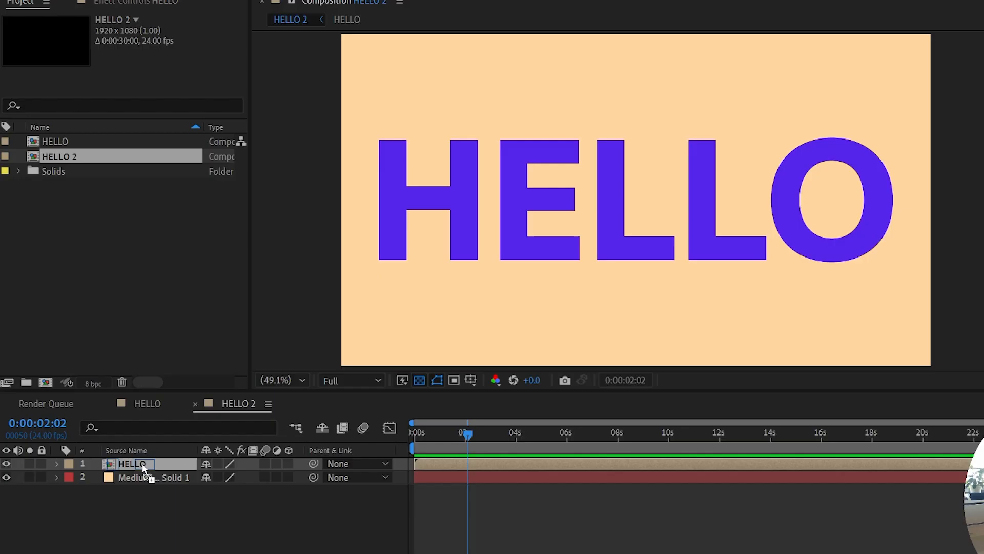
Step: Apply a Fill effect in dark maroon to the nested HELLO layer, and check the square near the start
{"action": "left_click_drag", "start_coordinate": [146, 468], "coordinate": [147, 466]}
{"action": "left_click_drag", "start_coordinate": [467, 436], "coordinate": [450, 442]}
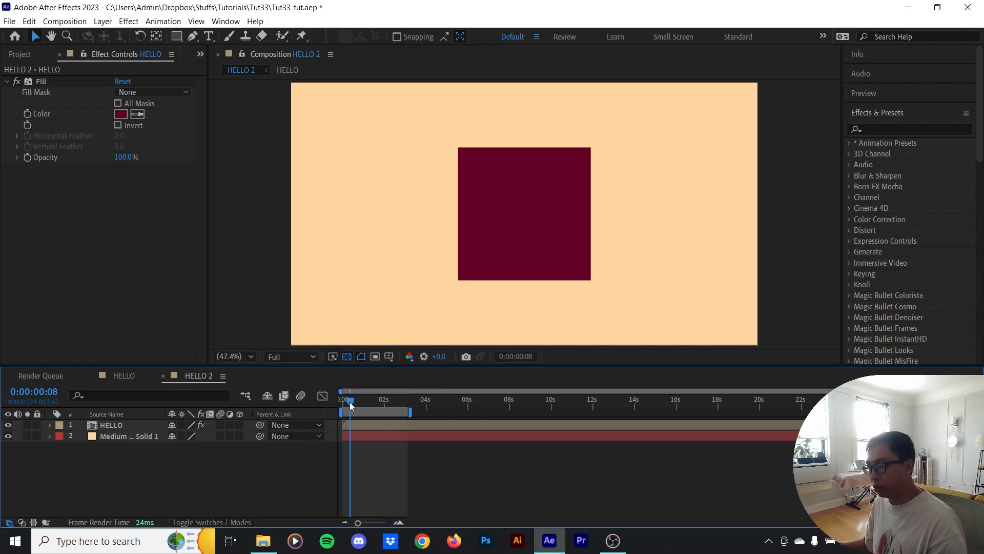
Step: Apply the Plugin Play Outlines effect to the nested HELLO layer with 7 outlines, and check it at 0:14
{"action": "left_click", "coordinate": [363, 425]}
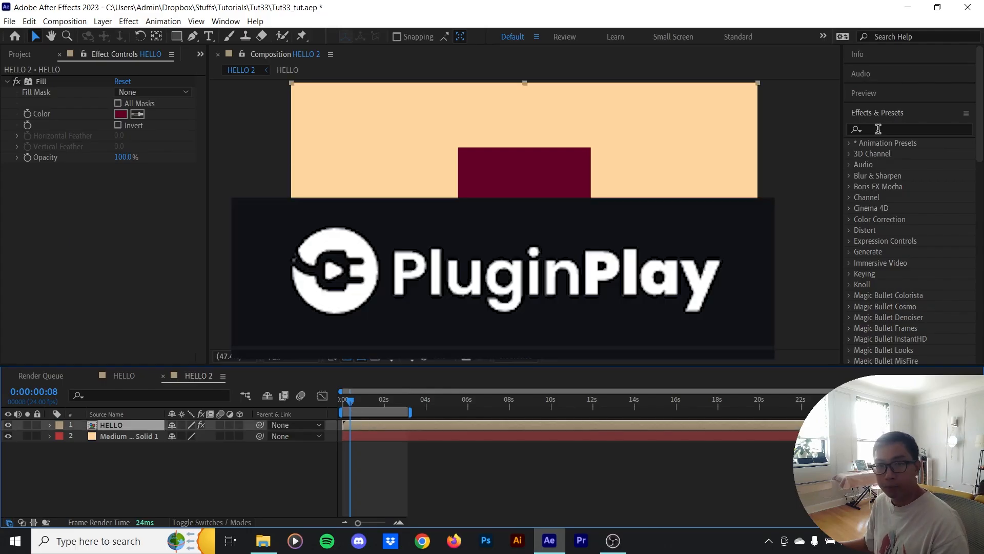
{"action": "left_click", "coordinate": [878, 128]}
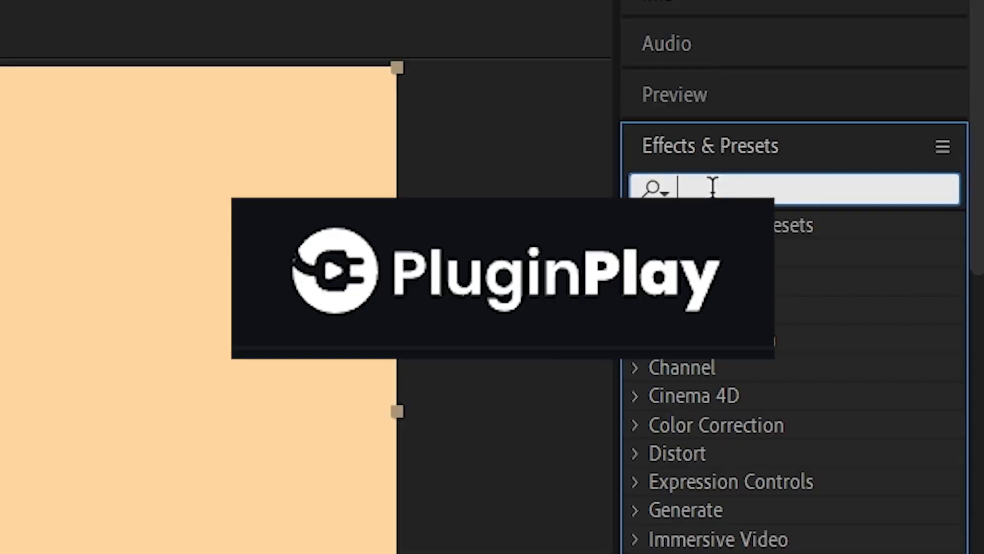
{"action": "type", "text": "outli"}
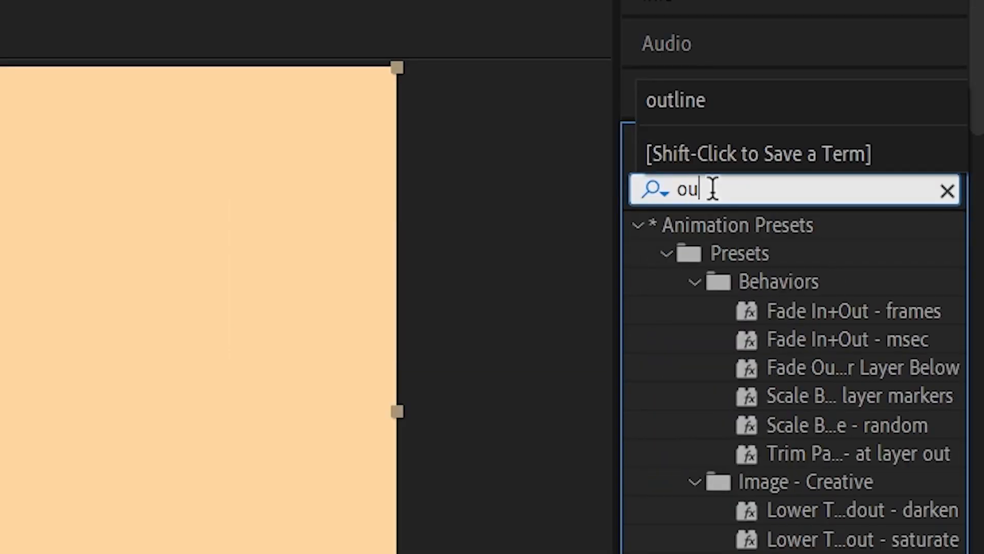
{"action": "type", "text": "ne"}
{"action": "left_click_drag", "start_coordinate": [765, 257], "coordinate": [367, 342]}
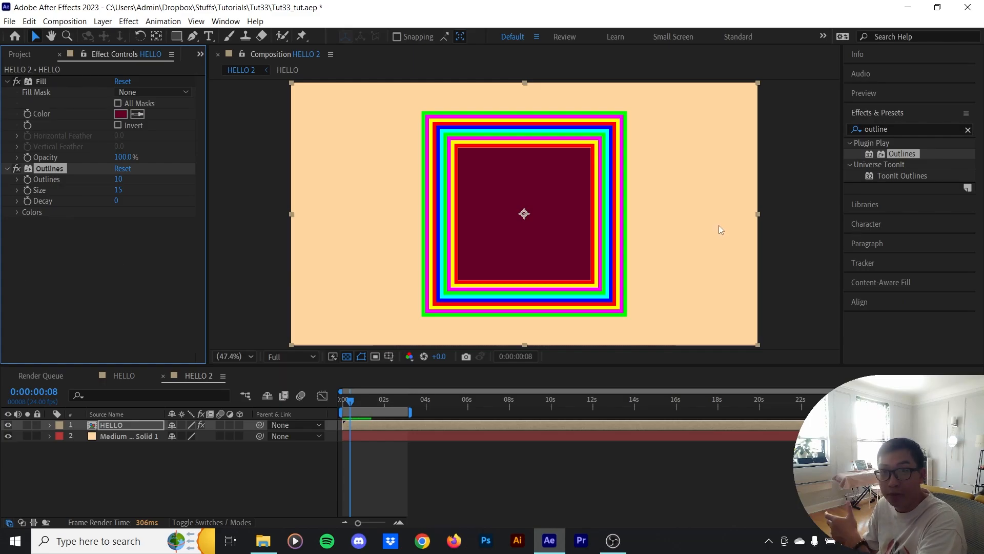
{"action": "mouse_move", "coordinate": [367, 404]}
{"action": "left_mouse_down"}
{"action": "mouse_move", "coordinate": [359, 405]}
{"action": "mouse_move", "coordinate": [378, 404]}
{"action": "mouse_move", "coordinate": [354, 414]}
{"action": "left_mouse_up"}
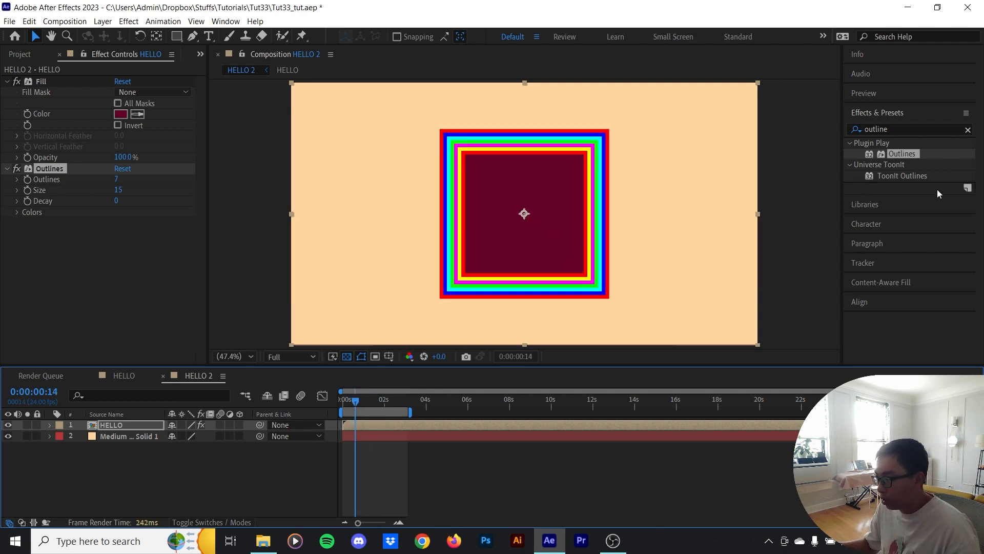
Step: Recolor Colors 1 to 4 of the Outlines effect from pale mint to deep teal, sampling the teal palette in the COLORS1 library
{"action": "left_click", "coordinate": [865, 204]}
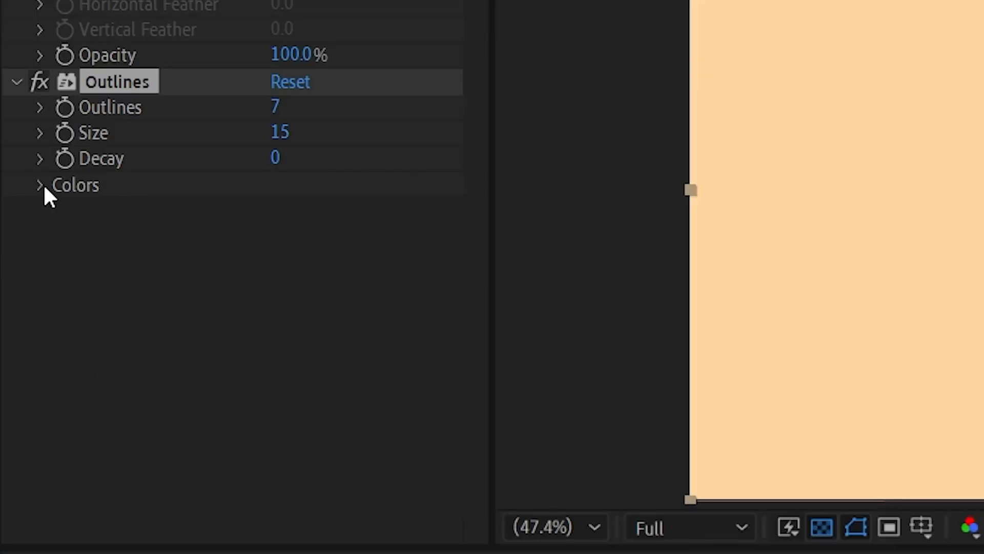
{"action": "left_click", "coordinate": [40, 186]}
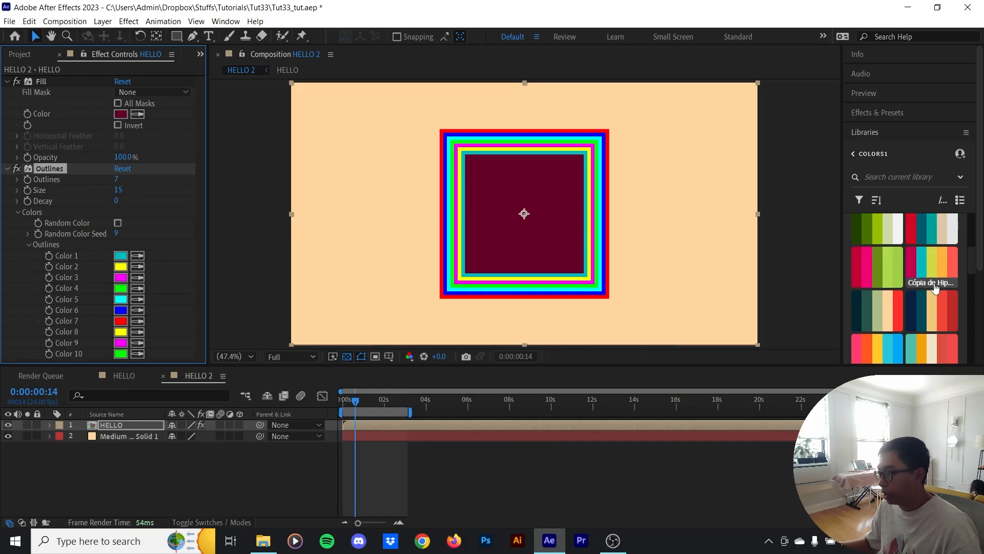
{"action": "scroll", "coordinate": [933, 287], "scroll_direction": "down", "scroll_amount": 5}
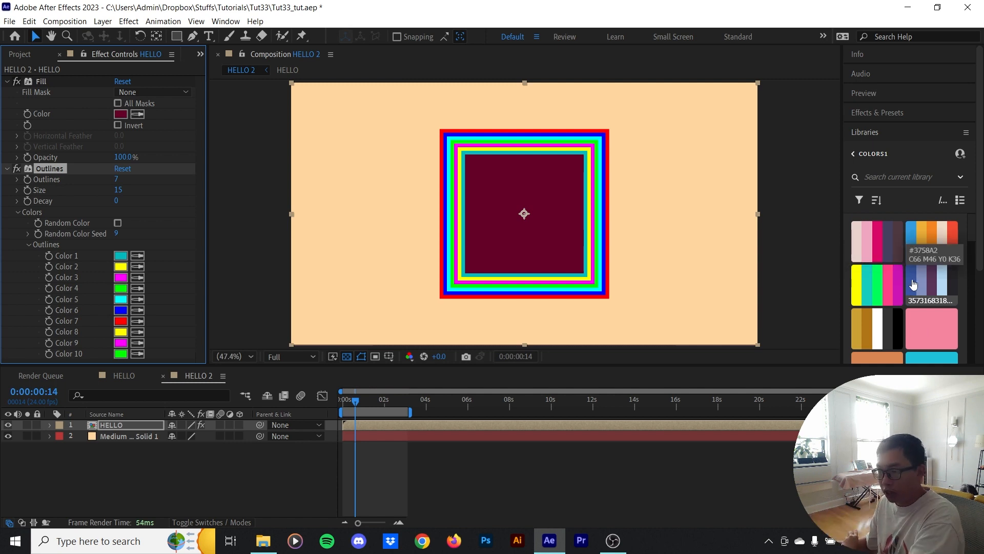
{"action": "scroll", "coordinate": [881, 282], "scroll_direction": "down", "scroll_amount": 5}
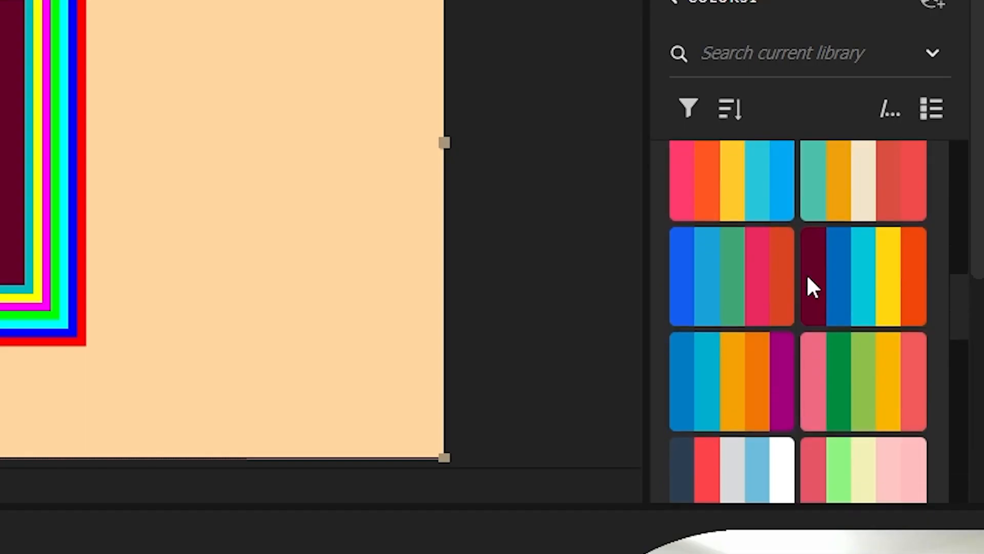
{"action": "scroll", "coordinate": [907, 279], "scroll_direction": "up", "scroll_amount": 5}
{"action": "scroll", "coordinate": [796, 298], "scroll_direction": "down", "scroll_amount": 10}
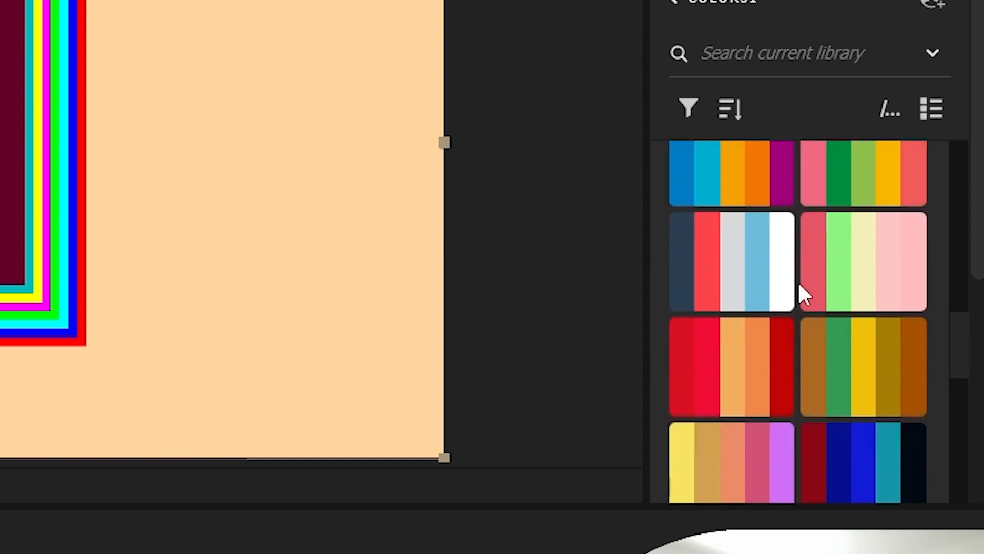
{"action": "scroll", "coordinate": [848, 221], "scroll_direction": "up", "scroll_amount": 3}
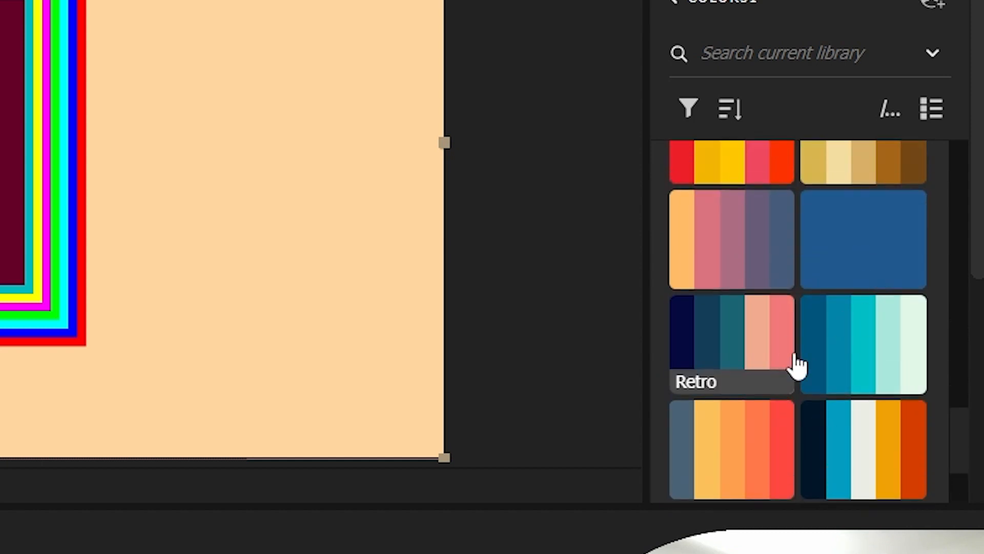
{"action": "left_click", "coordinate": [184, 345]}
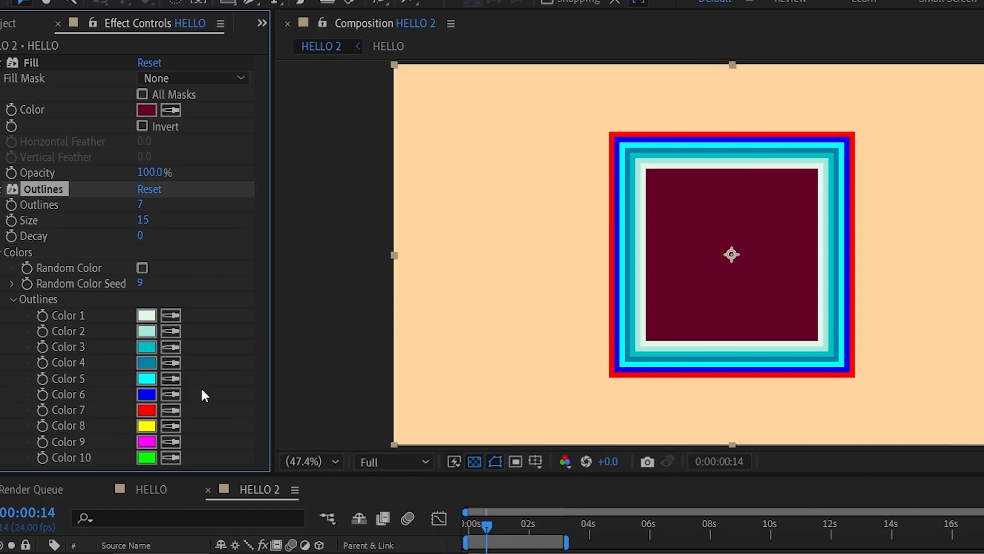
Step: Set outline Color 5 to the teal palette's darkest blue, Color 6 to 053852, and Color 7 to a darker navy
{"action": "left_click", "coordinate": [171, 378]}
{"action": "left_click", "coordinate": [147, 395]}
{"action": "left_click", "coordinate": [462, 297]}
{"action": "left_click", "coordinate": [622, 224]}
{"action": "left_click", "coordinate": [306, 365]}
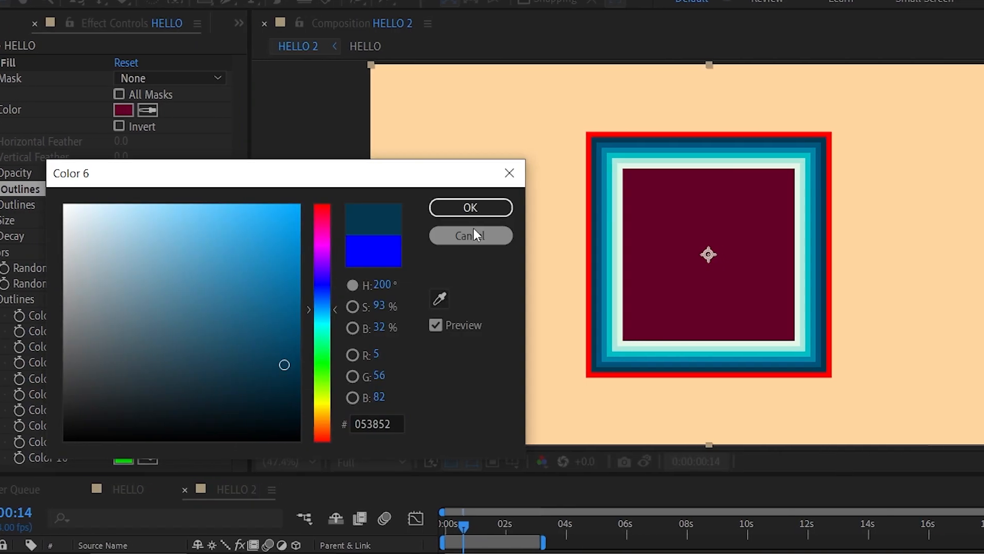
{"action": "left_click", "coordinate": [493, 207]}
{"action": "left_click", "coordinate": [147, 411]}
{"action": "left_click", "coordinate": [463, 299]}
{"action": "left_click", "coordinate": [570, 226]}
{"action": "left_click", "coordinate": [252, 394]}
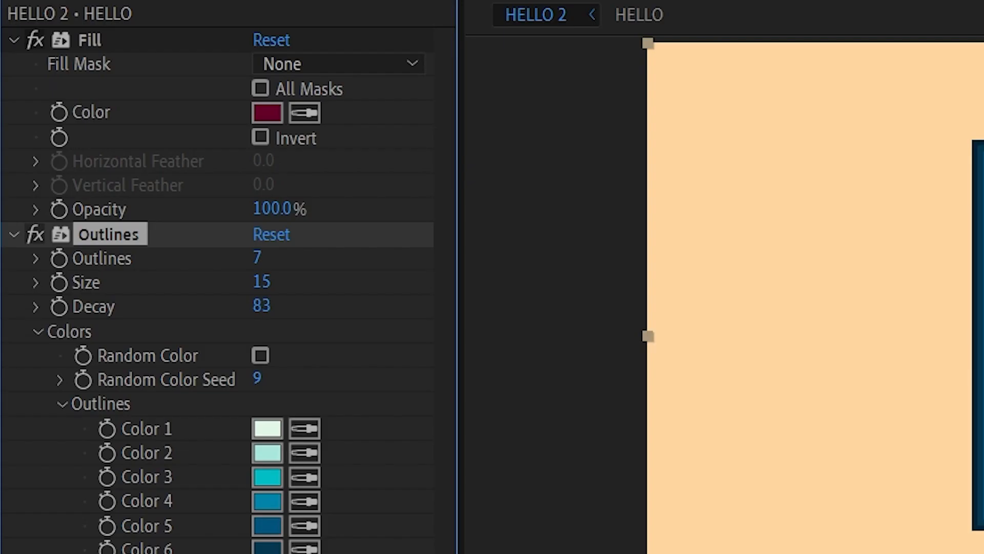
Step: Keyframe the Outlines Size at 26 while the square is visible, with an earlier keyframe of 0 near the start
{"action": "left_click", "coordinate": [158, 251]}
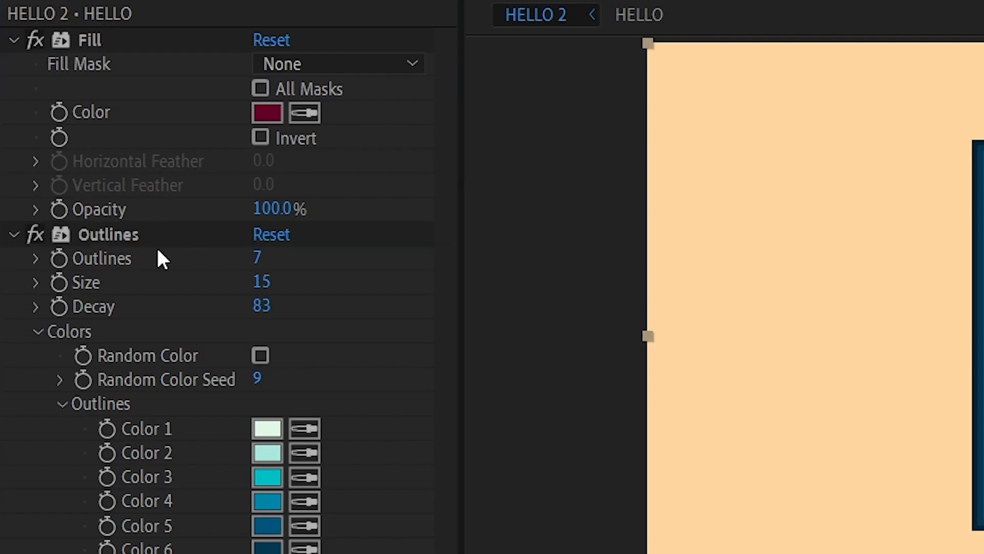
{"action": "left_click", "coordinate": [58, 282]}
{"action": "left_click_drag", "start_coordinate": [172, 448], "coordinate": [181, 449]}
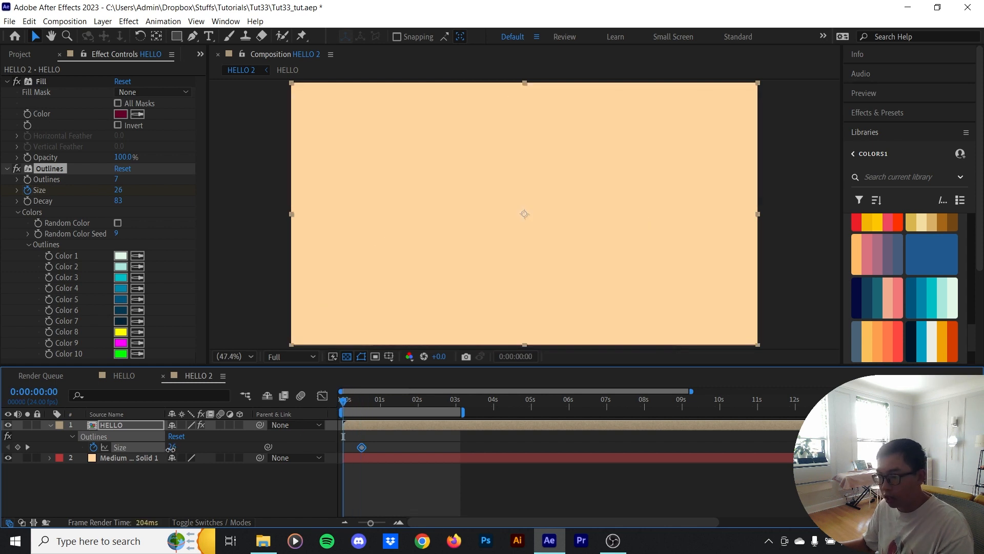
{"action": "left_click_drag", "start_coordinate": [343, 403], "coordinate": [354, 404]}
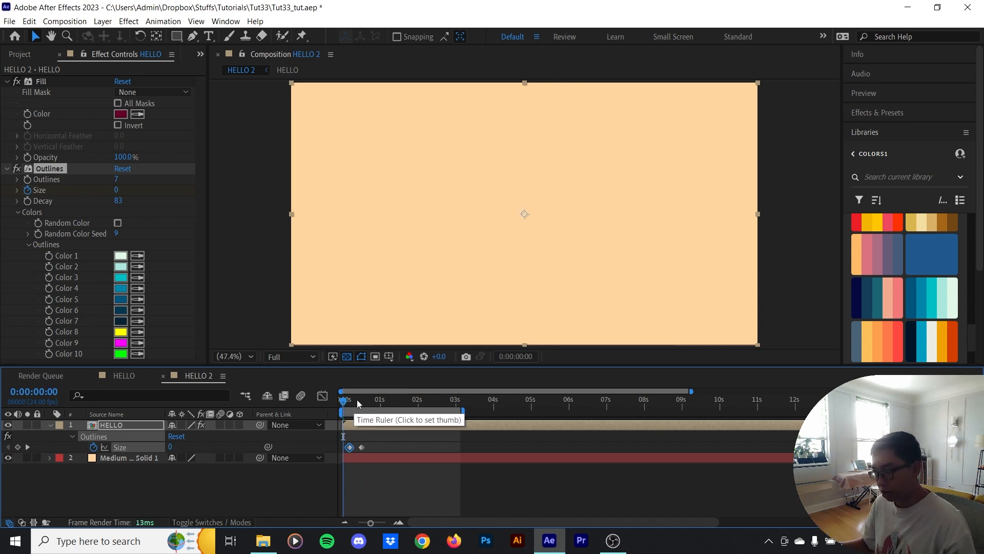
Step: Keyframe the Outlines Size to 0 at 1:12, and play the animation back from the start
{"action": "left_click_drag", "start_coordinate": [345, 403], "coordinate": [401, 403]}
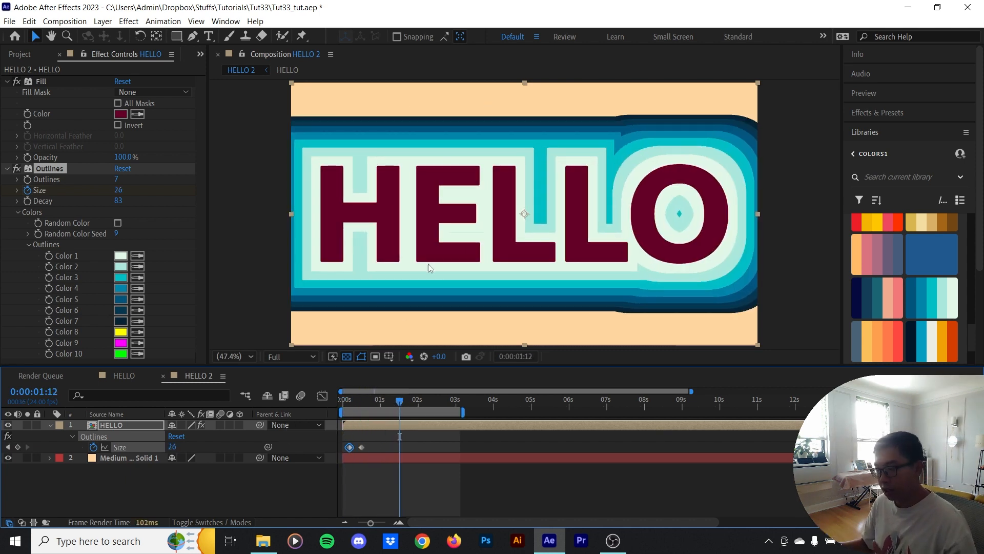
{"action": "left_click_drag", "start_coordinate": [170, 447], "coordinate": [154, 452]}
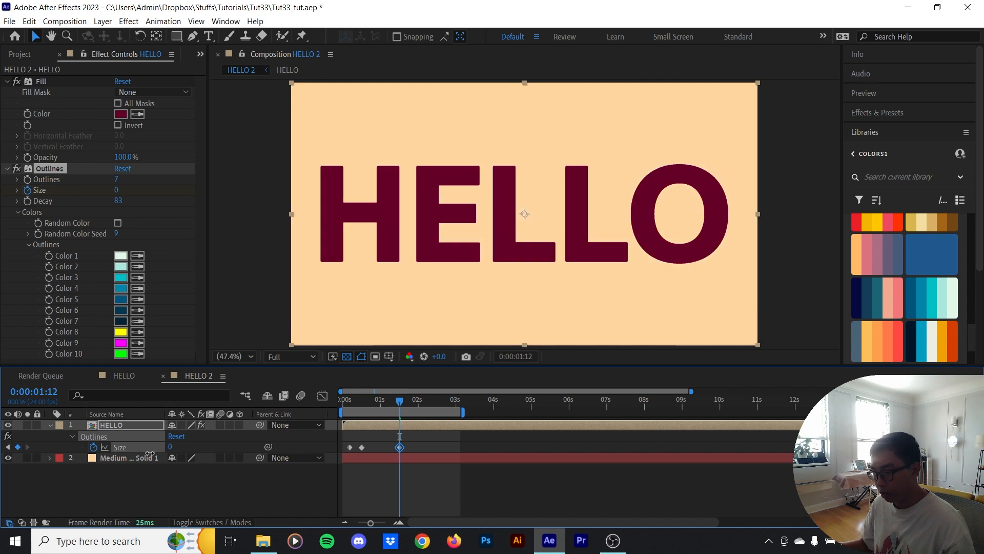
{"action": "left_click_drag", "start_coordinate": [393, 398], "coordinate": [344, 406]}
{"action": "key", "text": "space"}
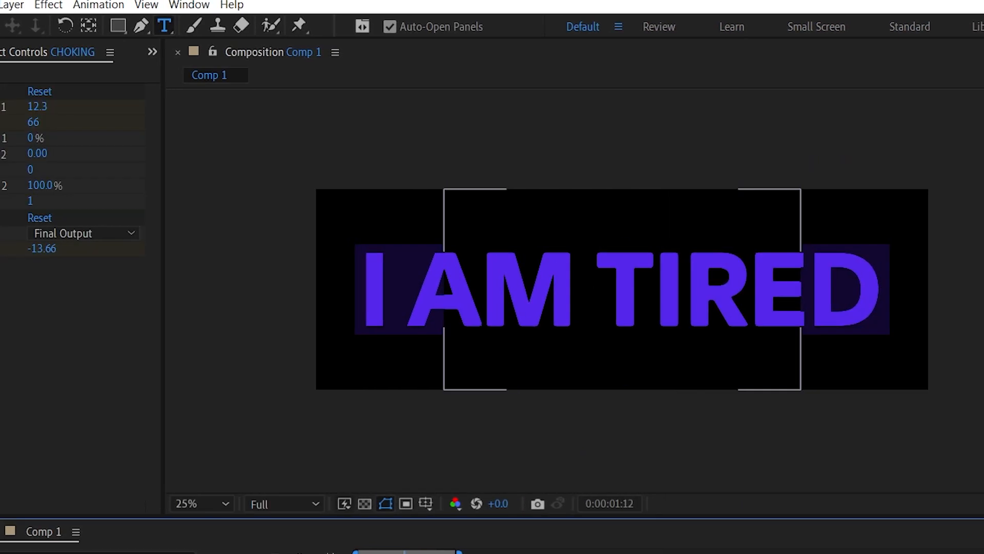
{"action": "key", "text": "ctrl+shift+y"}
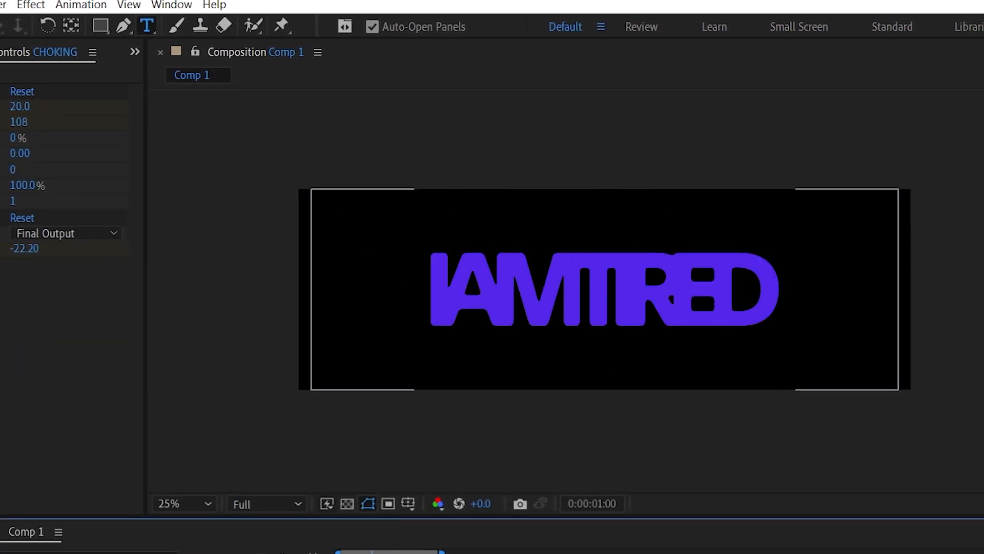